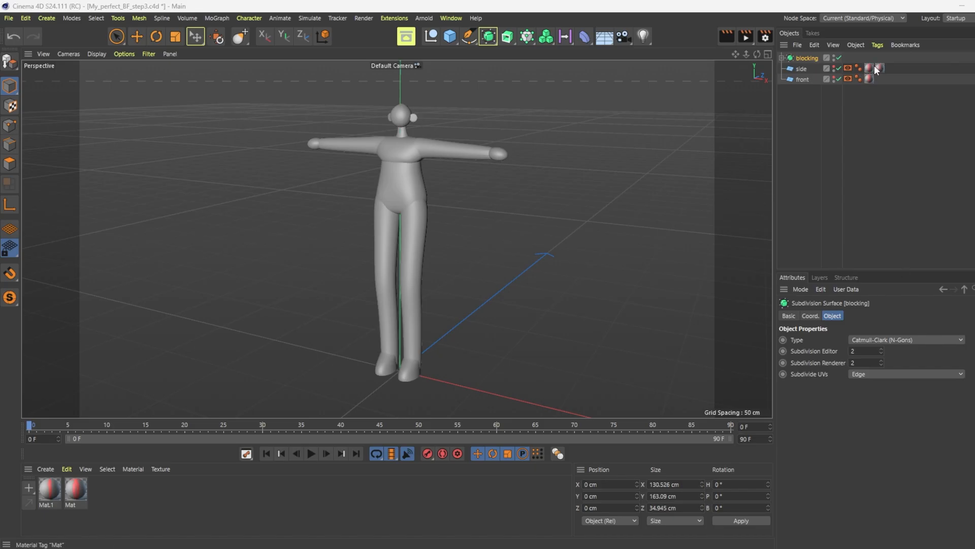
Step: Copy the side plane's Display tag onto the blocking object and turn on X-Ray for blocking
click(848, 69)
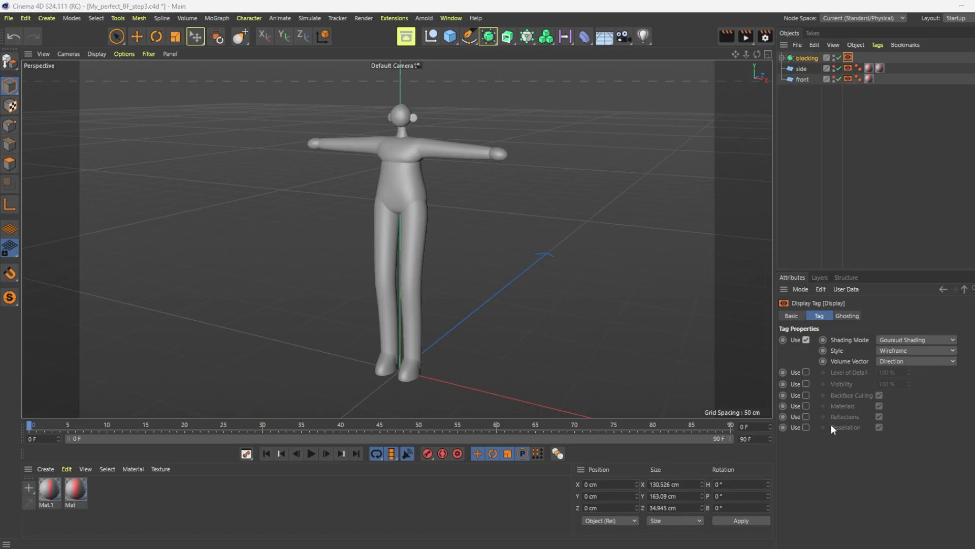
click(807, 56)
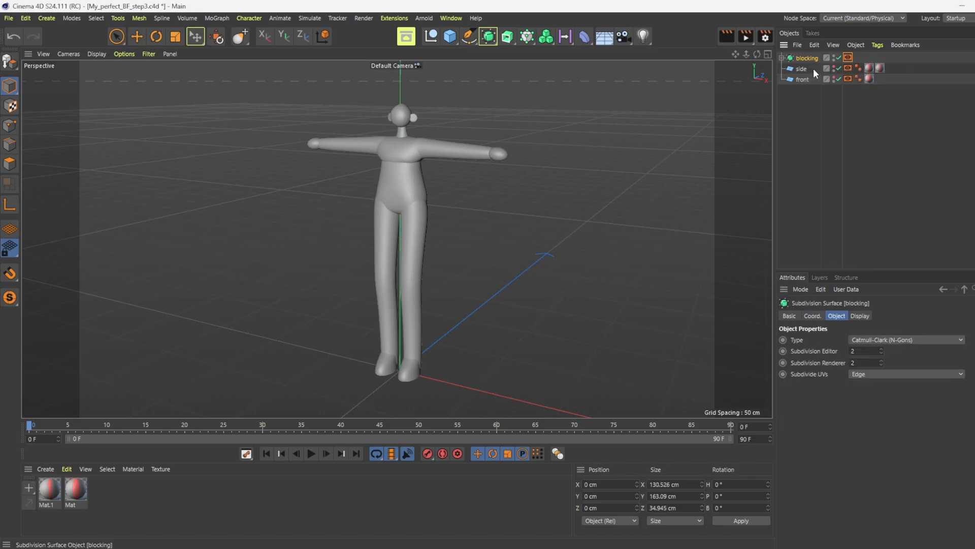
click(789, 316)
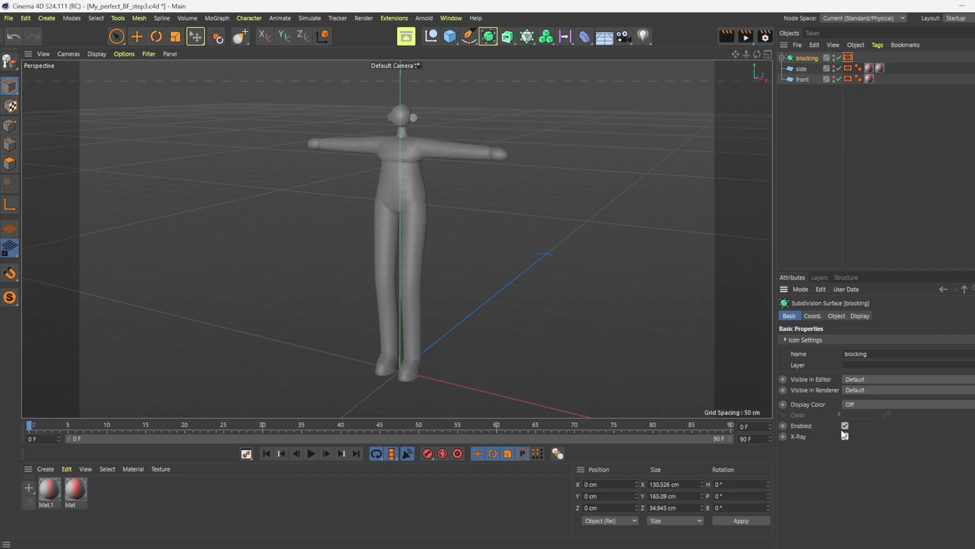
Step: Add a cylinder without caps, reduce it to a single height segment, and make it editable
click(451, 36)
click(483, 72)
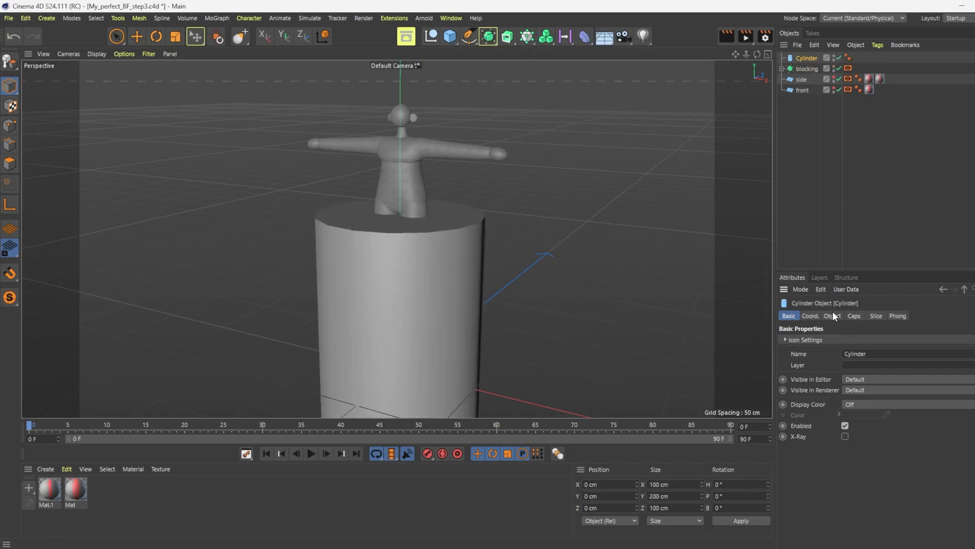
click(853, 316)
click(822, 340)
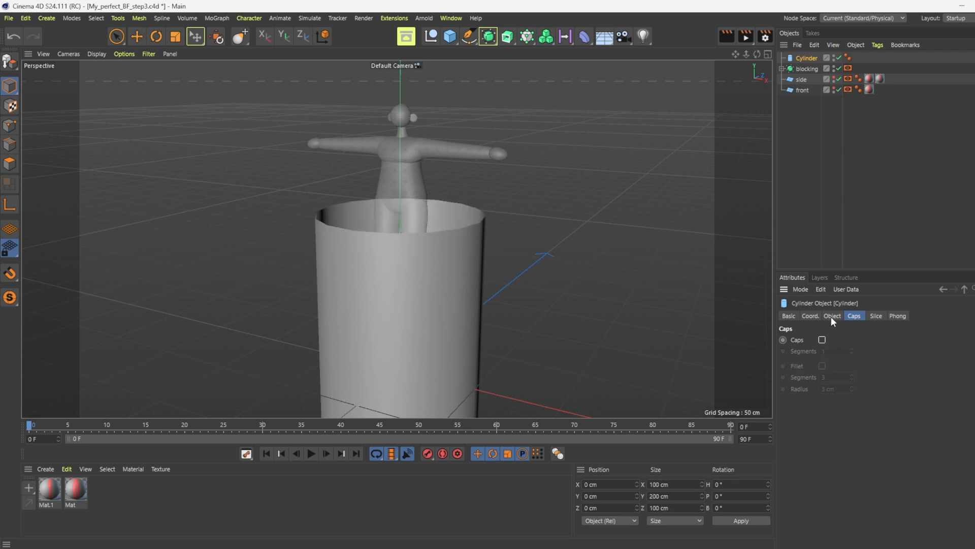
click(831, 316)
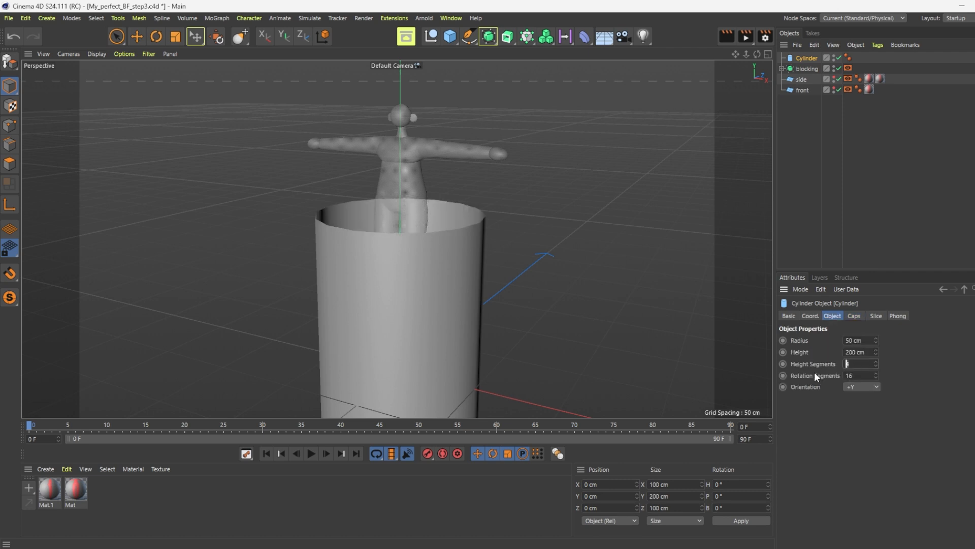
key(c)
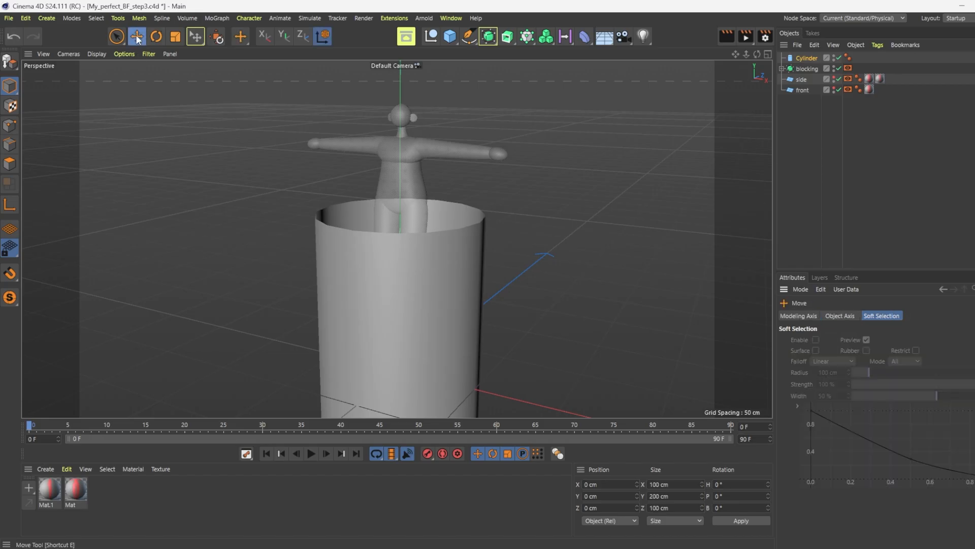
Step: Set the perspective view's shading to show the mesh lines on the cylinder
click(136, 36)
mouse_move(463, 141)
alt+mouse_down()
mouse_move(524, 154)
mouse_move(503, 148)
alt+mouse_up()
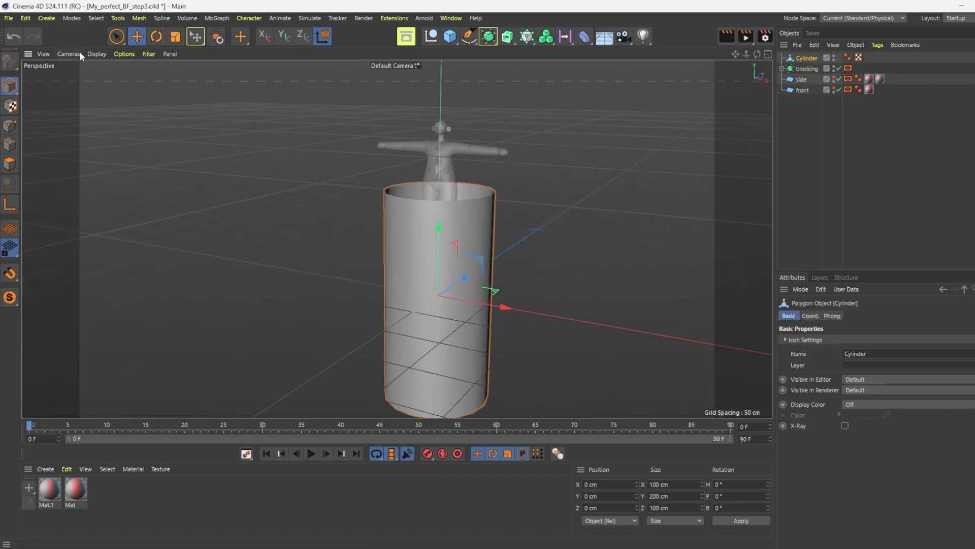
click(92, 54)
click(112, 87)
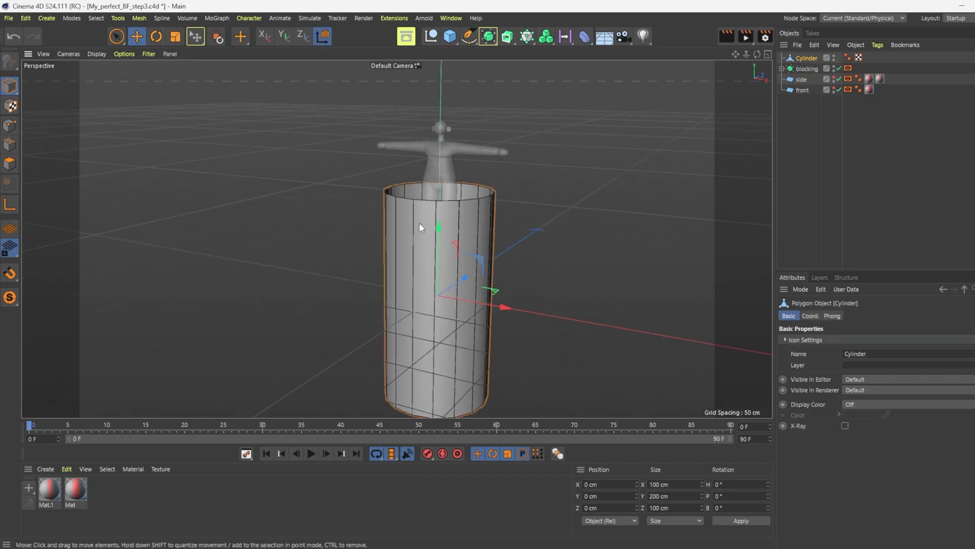
Step: Raise the cylinder to about Y 119 cm and scale it down to about 12 cm wide and 45 cm high
drag(438, 229, 471, 115)
key(t)
key(y)
mouse_move(568, 84)
mouse_down()
mouse_move(383, 218)
mouse_move(377, 246)
mouse_up()
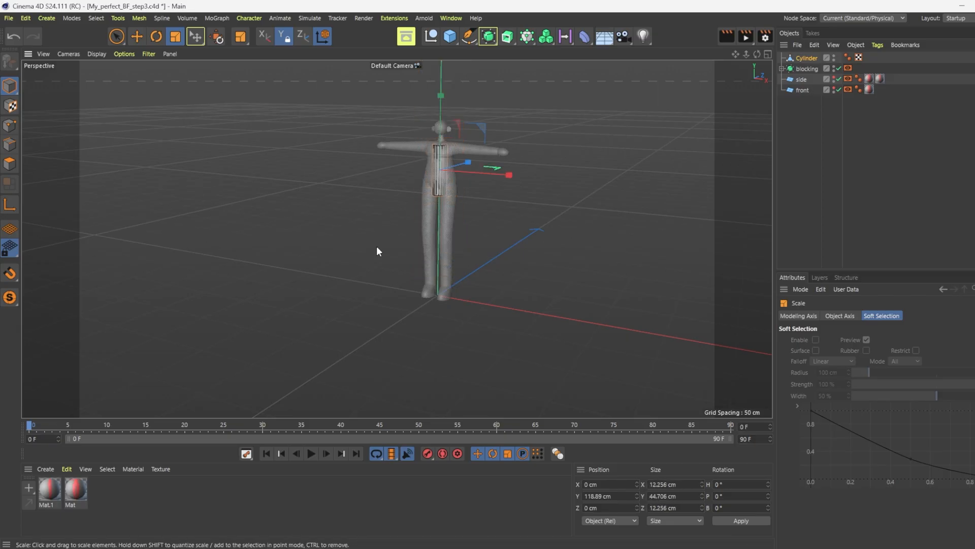
Step: Fit the cylinder around the neck, about 5.3 cm wide and 6 cm high, at about Y 147.7 cm and Z 2.3 cm
scroll(460, 173, up, 5)
mouse_move(440, 96)
mouse_down()
mouse_move(442, 152)
mouse_move(426, 134)
mouse_move(425, 92)
mouse_up()
key(e)
middle_click(426, 97)
drag(218, 368, 239, 333)
key(t)
key(e)
scroll(202, 356, up, 5)
middle_click(427, 351)
alt+middle_drag(371, 358, 465, 266)
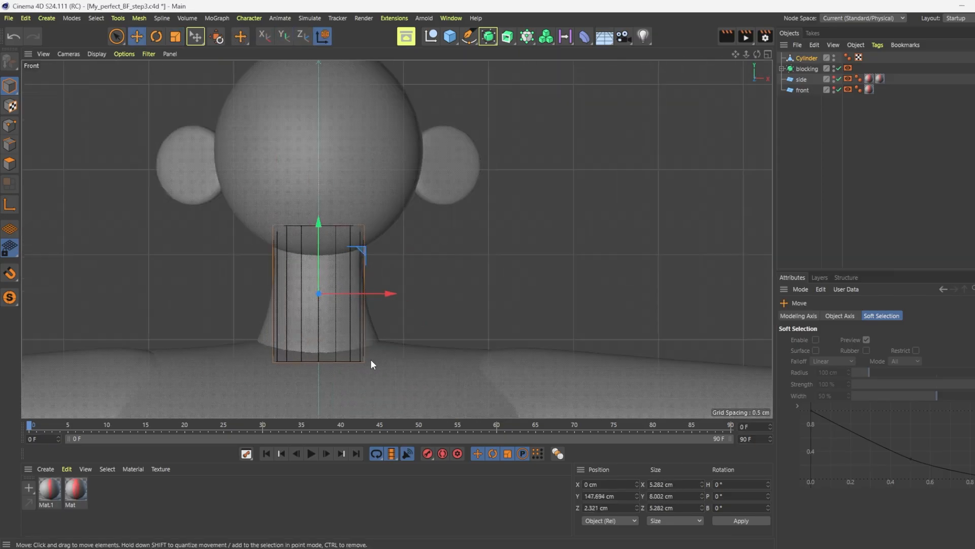
Step: Delete the points of the cylinder's negative-X half in the front view, stopping at the centre line
click(9, 126)
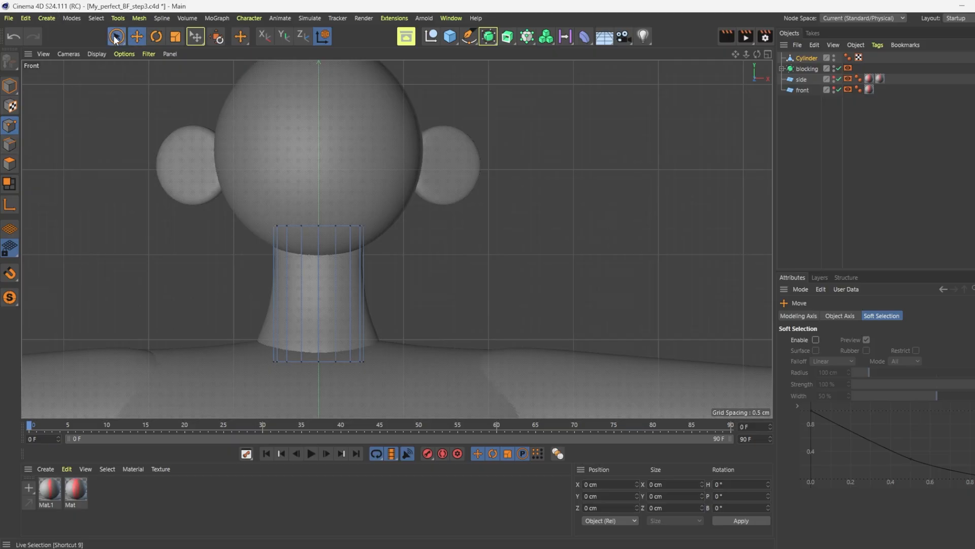
drag(116, 37, 159, 72)
drag(202, 185, 309, 406)
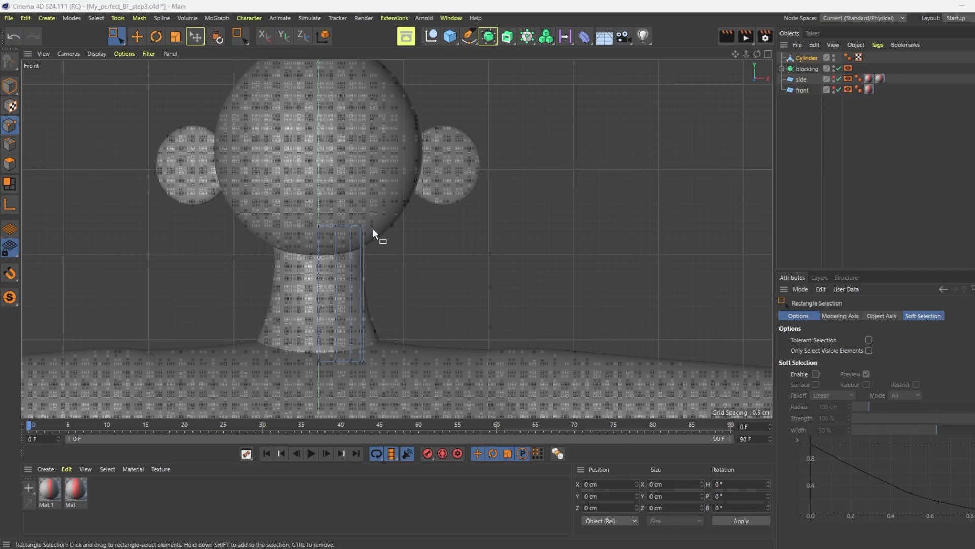
Step: Tilt the half cylinder's upper point row, then raise and narrow its lower row to fit the neck in the side view
key(r)
drag(405, 243, 347, 227)
key(e)
middle_click(324, 386)
key(space)
drag(280, 403, 228, 299)
key(t)
key(y)
drag(331, 285, 77, 252)
Step: Rotate and scale the nine upper points so the edge slopes along the underside of the head
key(space)
key(r)
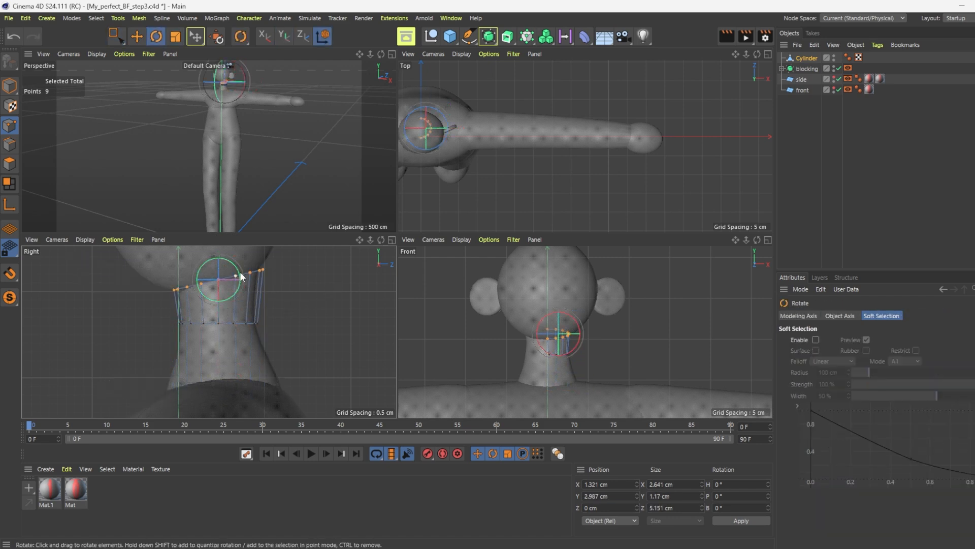
drag(239, 273, 237, 270)
key(t)
drag(314, 265, 296, 276)
Step: Scale the nine lower points of the half cylinder to about 2.2 by 4.3 cm to match the neck
key(space)
drag(279, 334, 130, 315)
key(space)
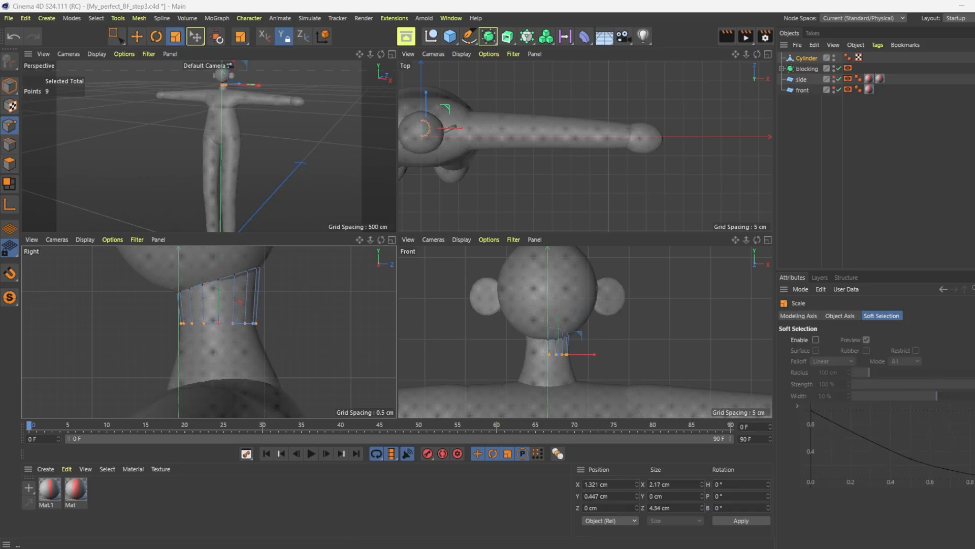
Step: Move the cylinder's axis to the world origin by setting its Y and Z positions to 0 in axis mode
click(805, 60)
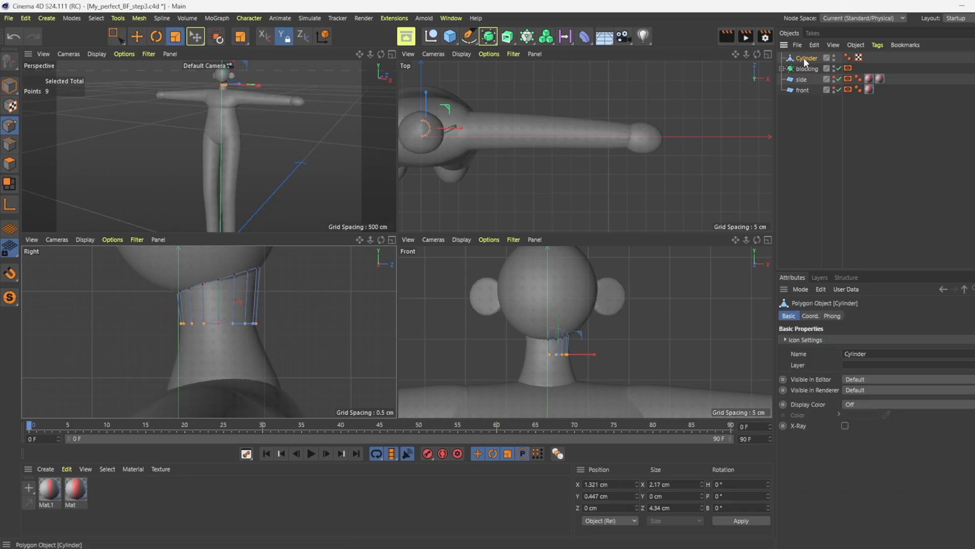
click(9, 90)
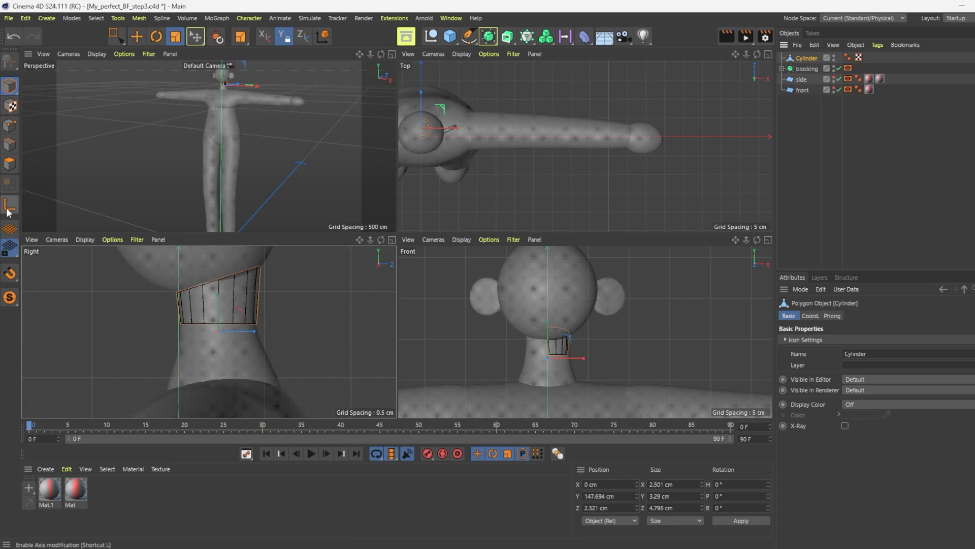
click(8, 207)
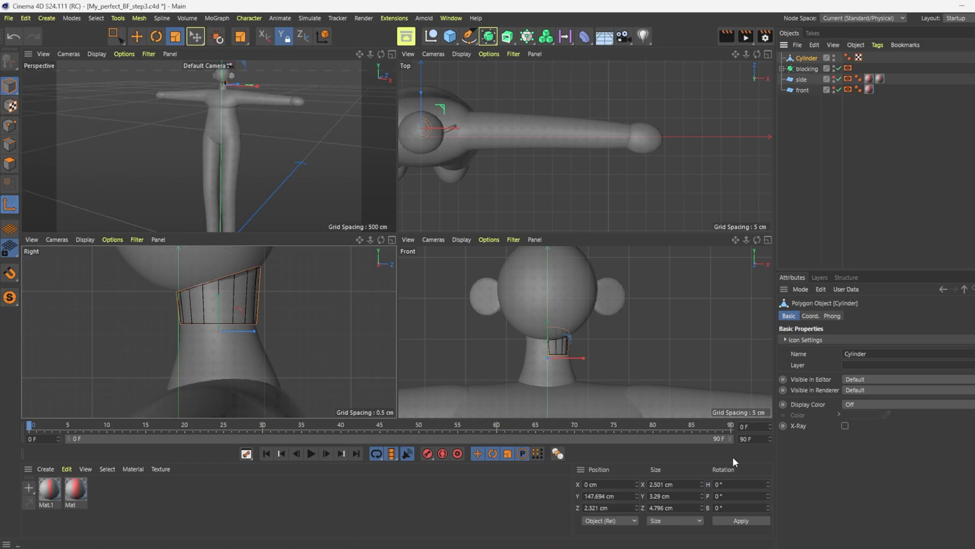
click(630, 496)
key(ctrl+a)
text(0)
key(Tab)
text(0)
click(741, 520)
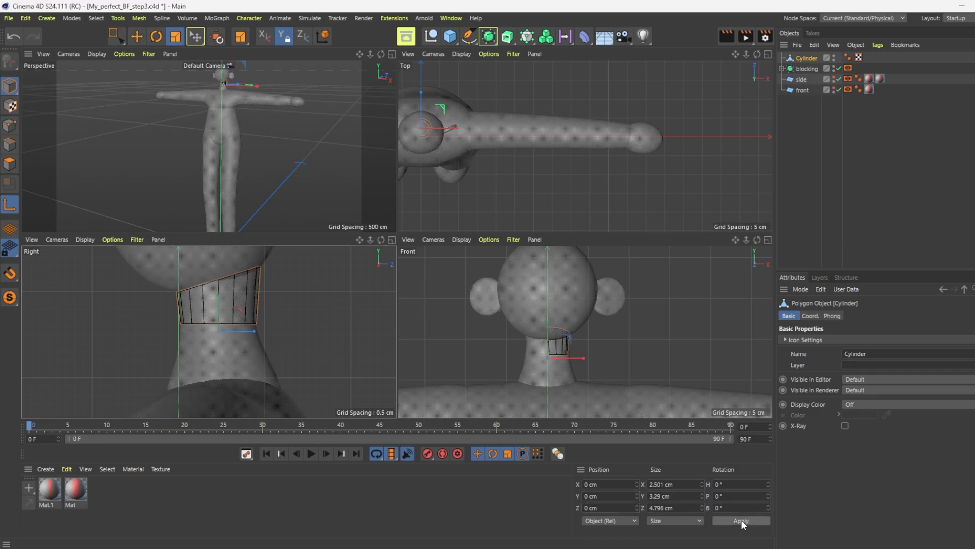
scroll(290, 143, down, 2)
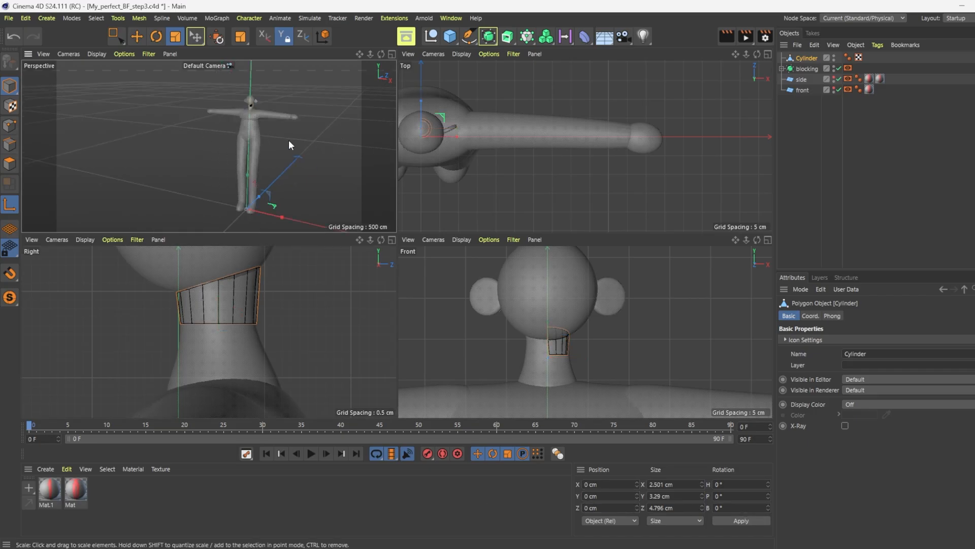
middle_click(254, 196)
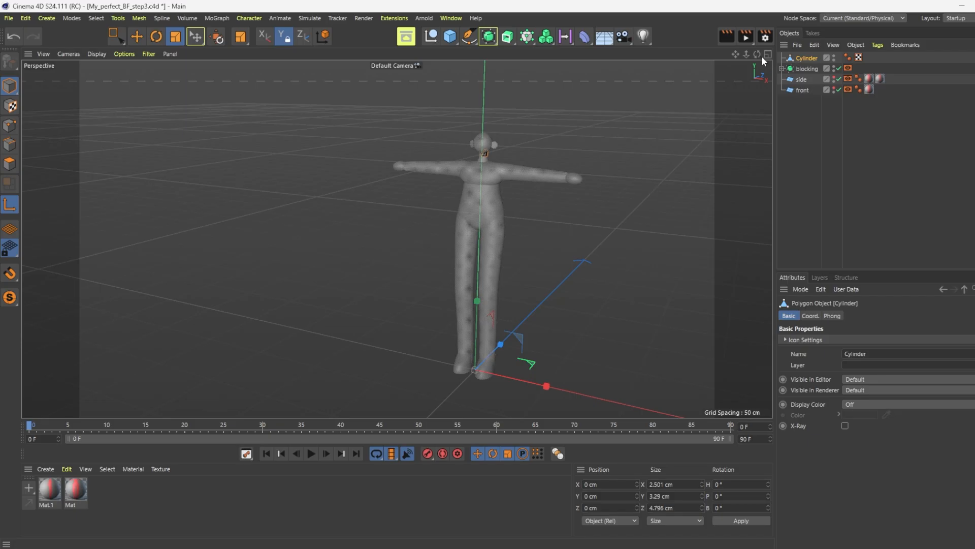
drag(759, 54, 795, 51)
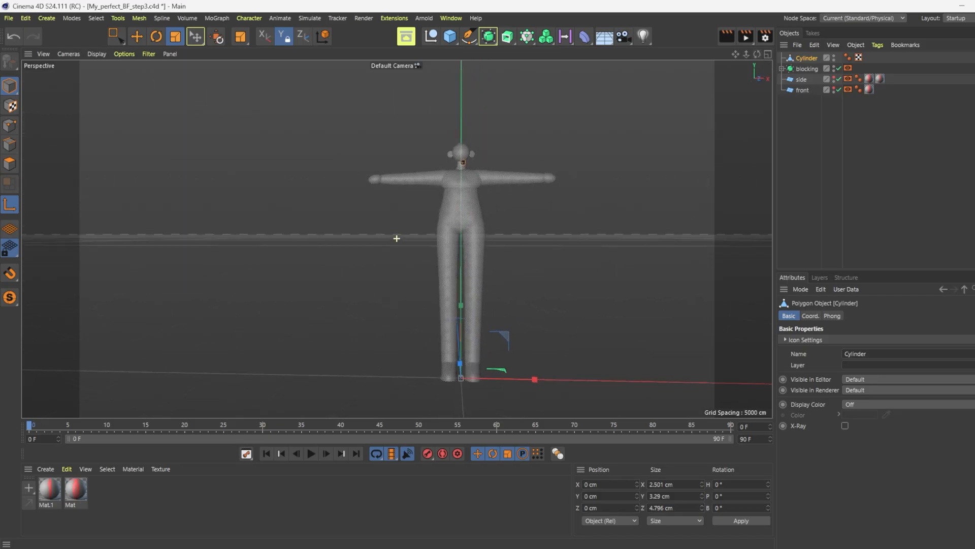
click(9, 206)
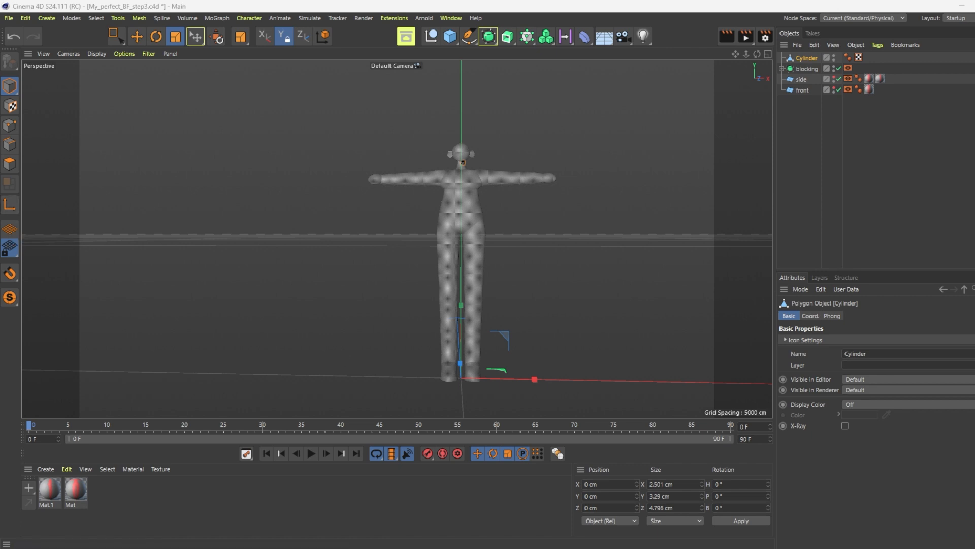
Step: Rename the cylinder object as Topology
double_click(809, 58)
text(Topology)
key(Return)
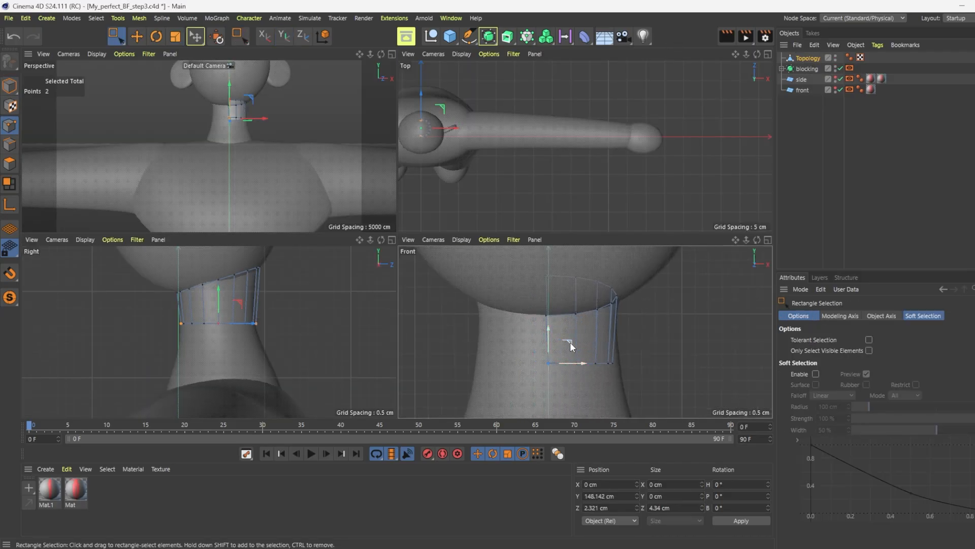
Step: Set the X position of the upper front centre-line point of the Topology mesh to 0 cm
mouse_move(528, 263)
mouse_down()
mouse_move(555, 286)
mouse_move(551, 325)
mouse_up()
double_click(604, 484)
text(0)
click(755, 521)
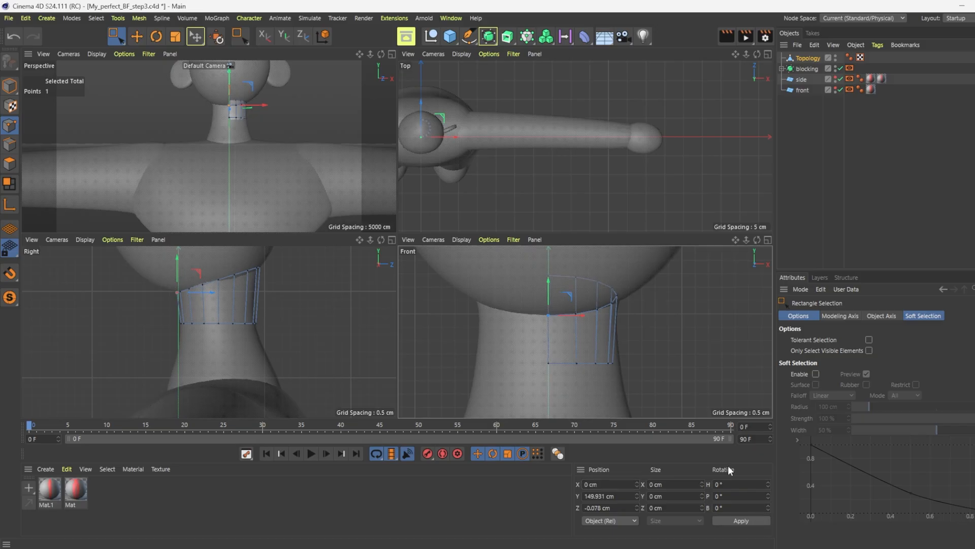
Step: Add a Symmetry object and place Topology inside it as a child to mirror the neck mesh
middle_click(318, 141)
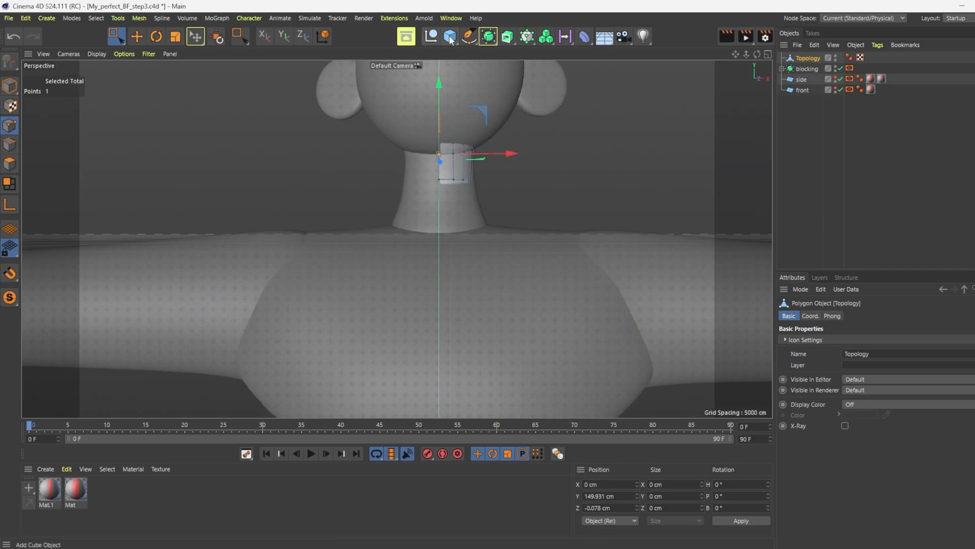
click(409, 228)
scroll(333, 123, down, 3)
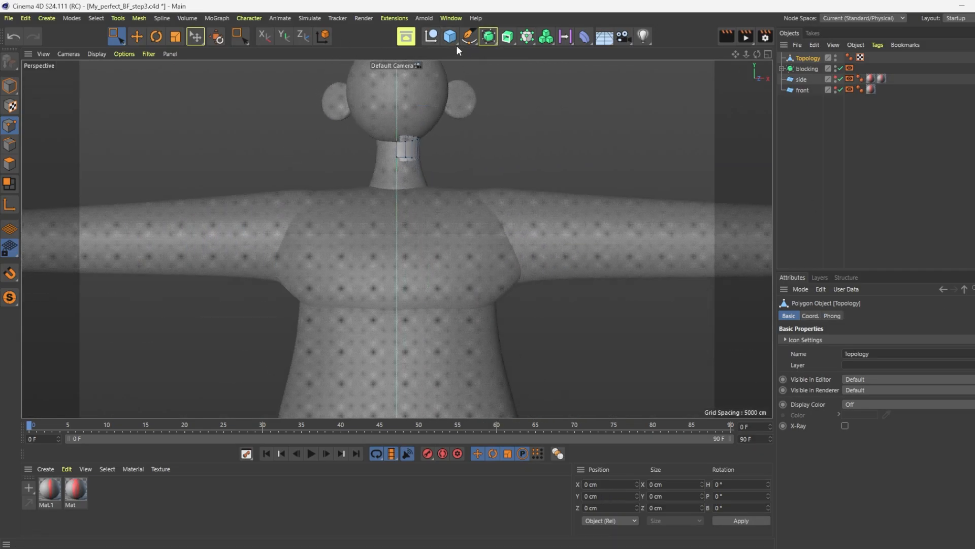
drag(507, 36, 594, 71)
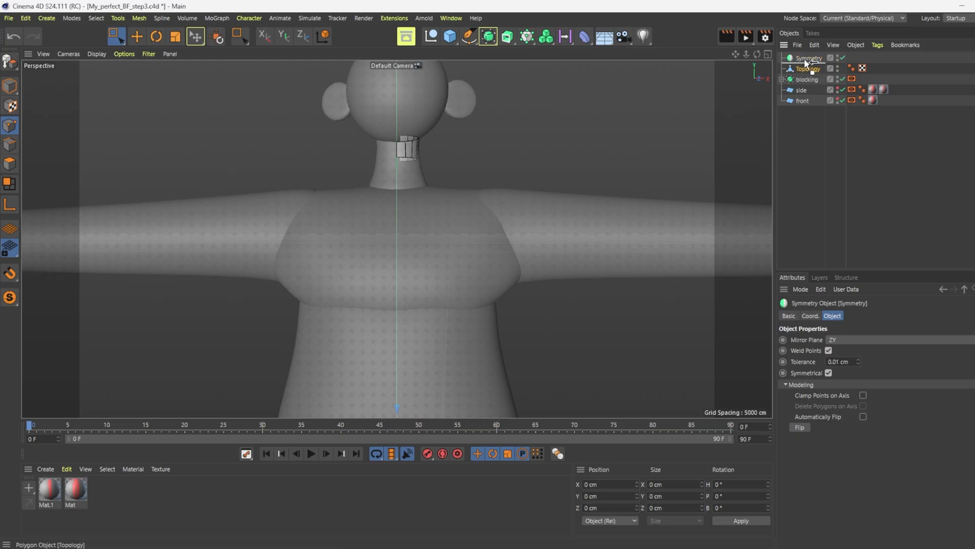
drag(808, 69, 803, 59)
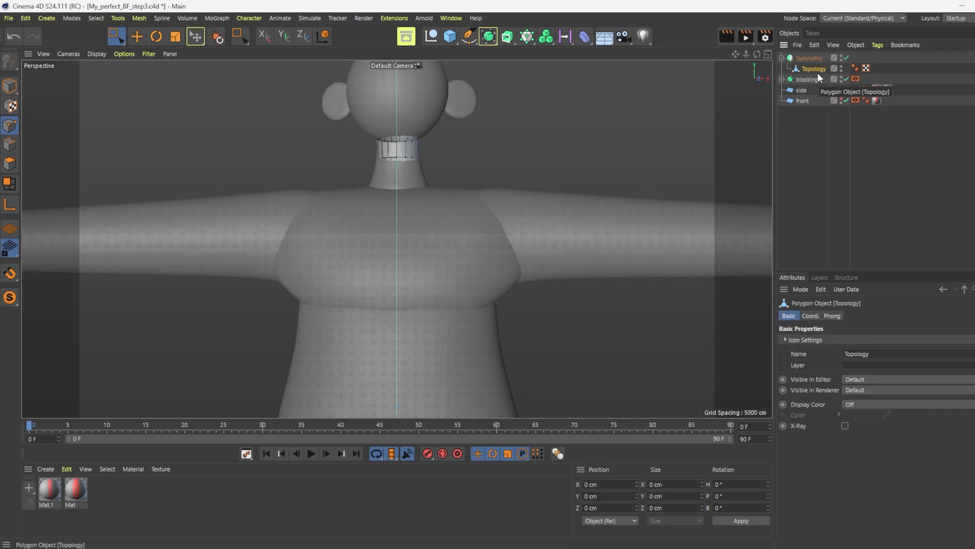
Step: Give the Symmetry object a blue display color with a hue of about 210°, saturation 81% and value 100%
click(807, 59)
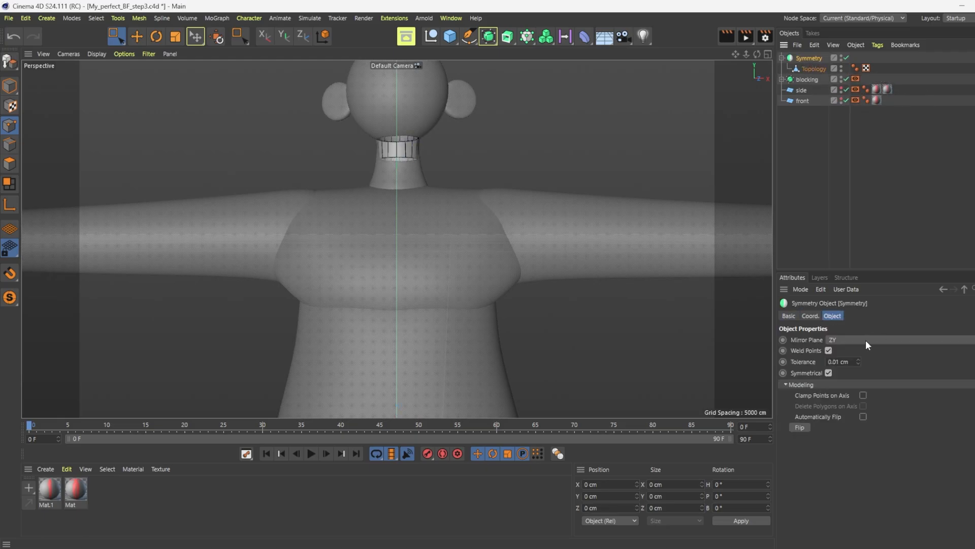
click(788, 315)
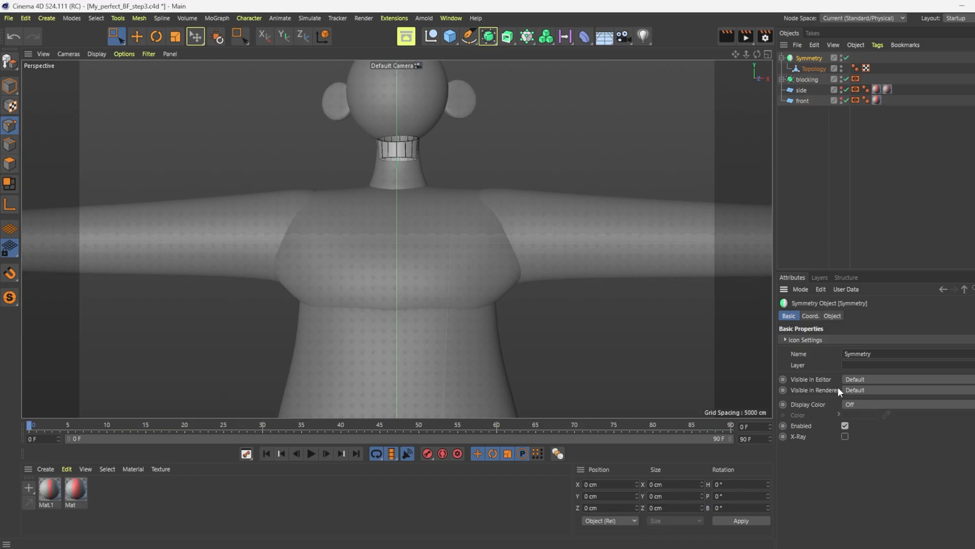
click(868, 403)
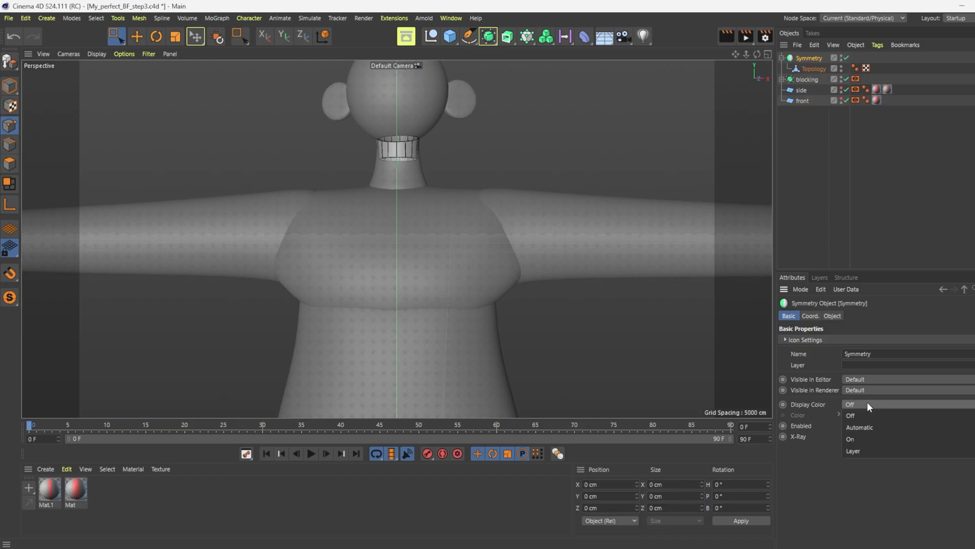
click(858, 432)
click(857, 417)
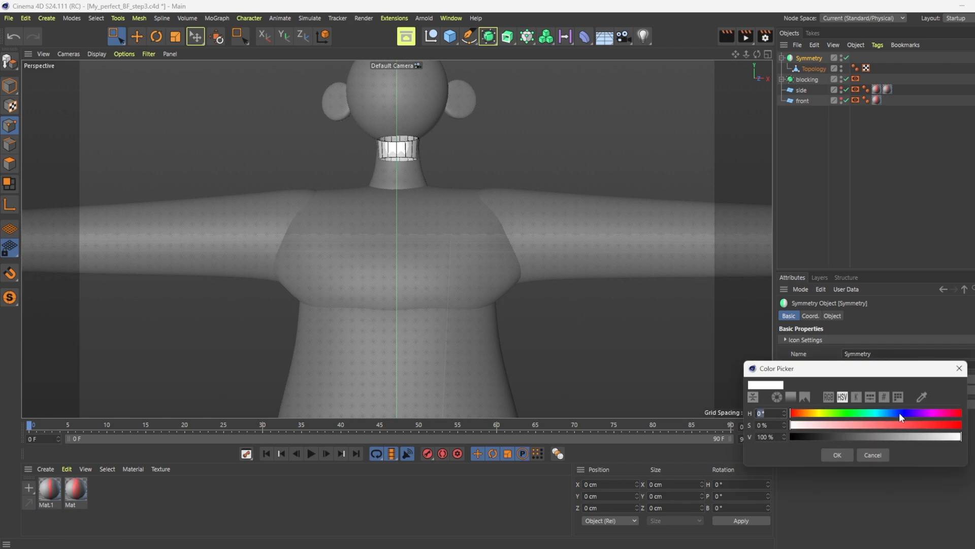
click(886, 413)
click(861, 417)
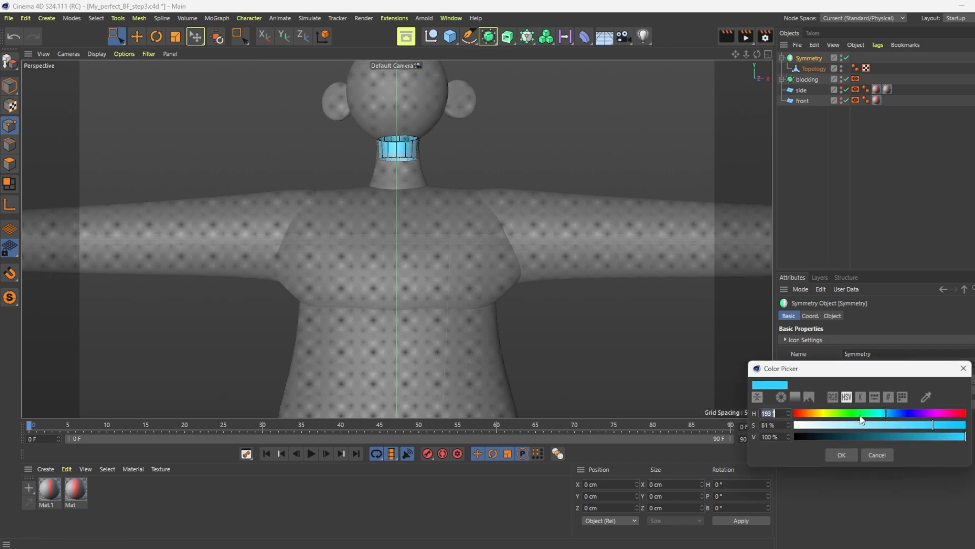
drag(861, 417, 895, 418)
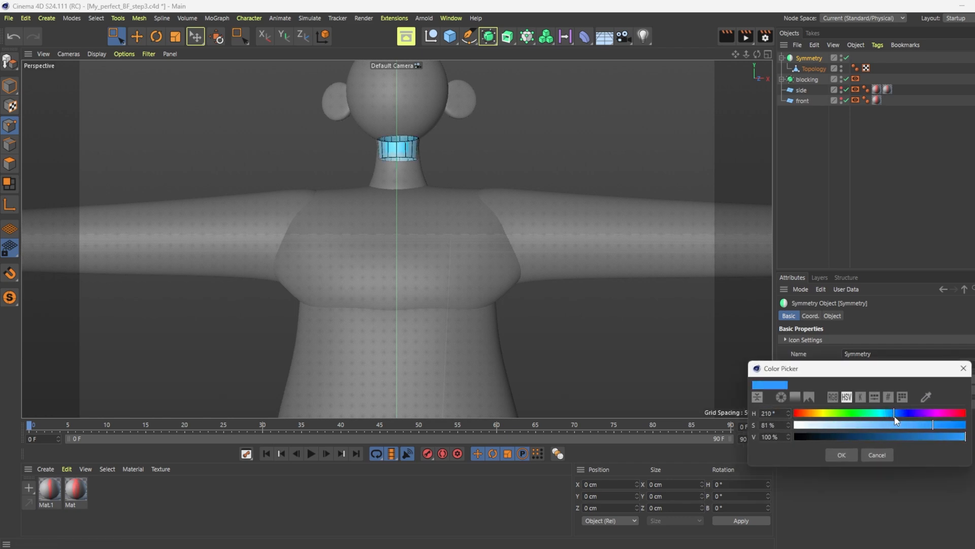
click(845, 453)
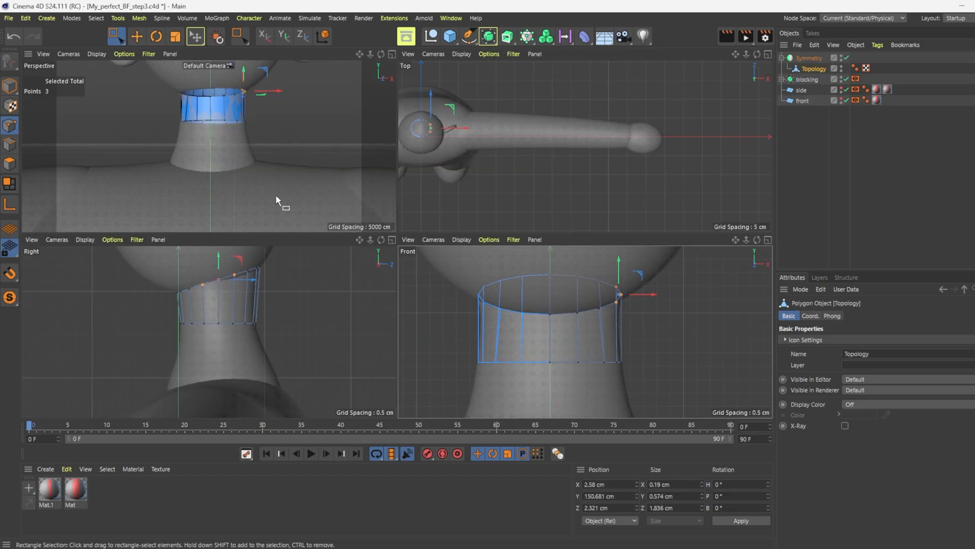
Step: Maximize the perspective view and activate the Polygon Pen for the Topology mesh
middle_click(276, 196)
right_click(505, 217)
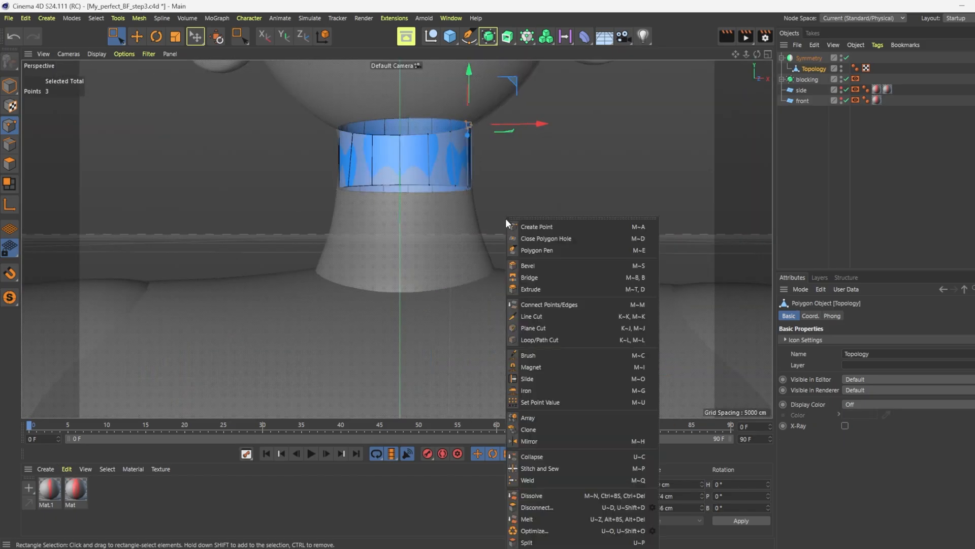
click(529, 251)
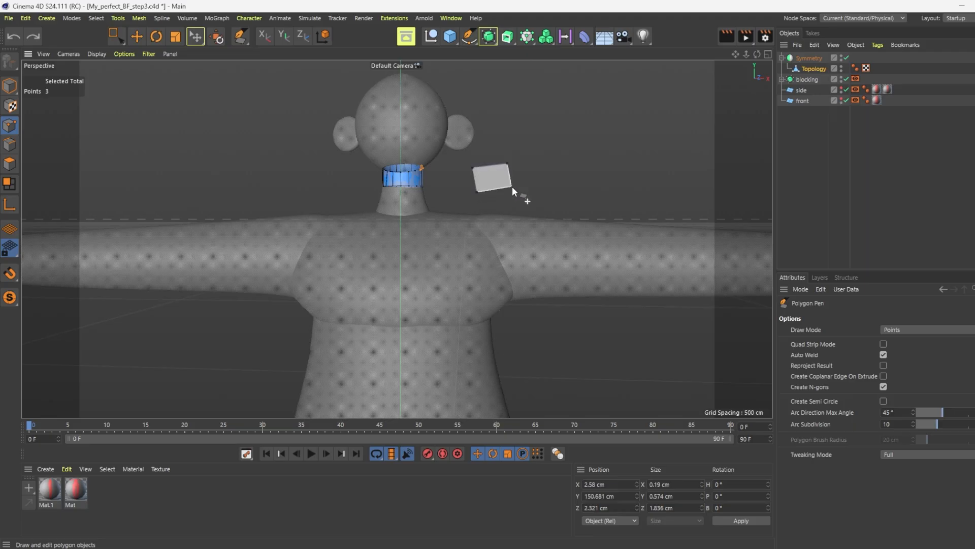
Step: Draw trial polygons in the empty space beside the neck, reshape them and delete their points again
click(477, 191)
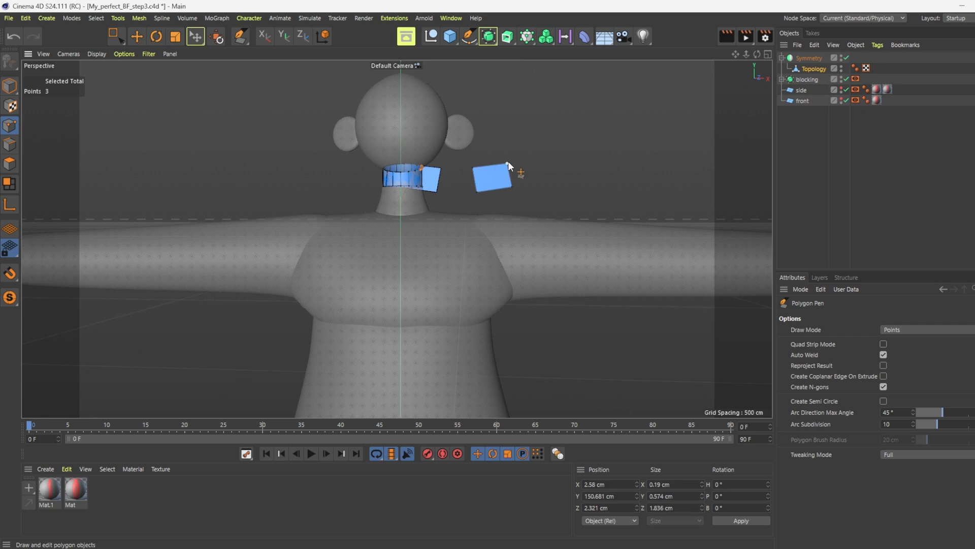
drag(508, 160, 549, 167)
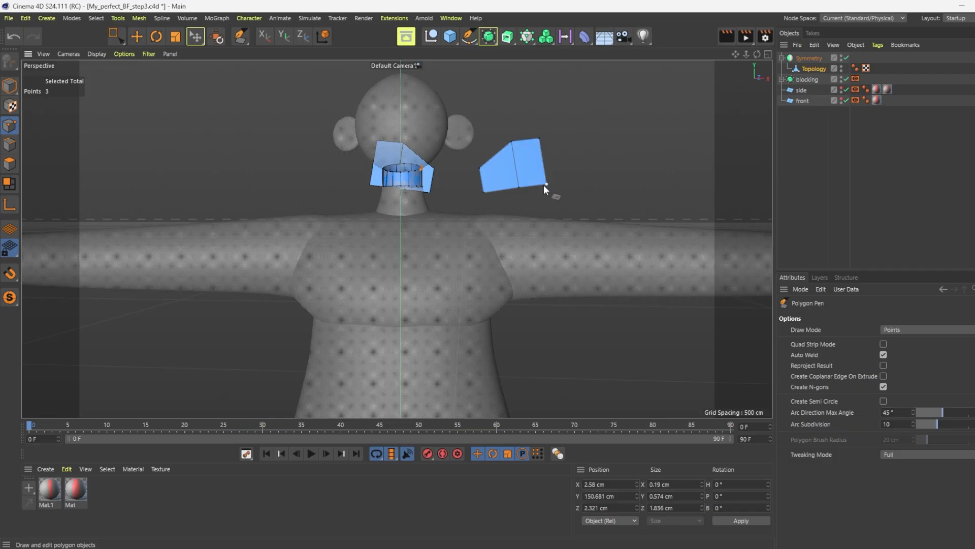
ctrl+click(545, 185)
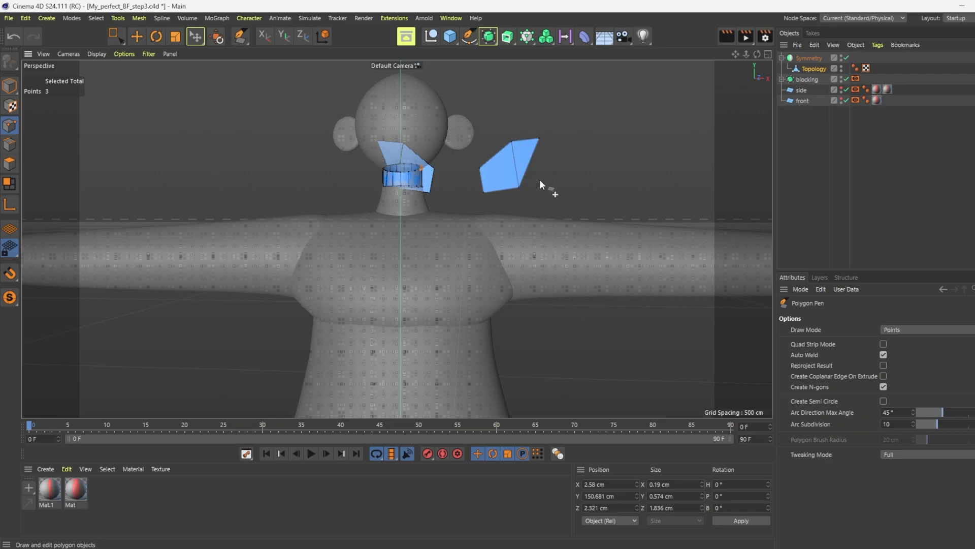
ctrl+click(537, 139)
ctrl+click(500, 167)
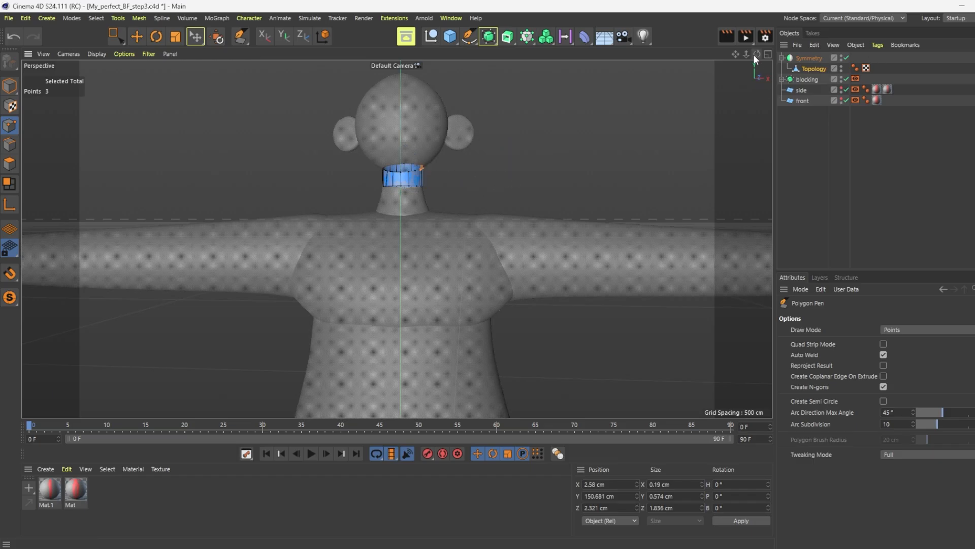
Step: Configure snapping to 3D Snapping with Polygon Snap enabled and Vertex Snap disabled
click(10, 272)
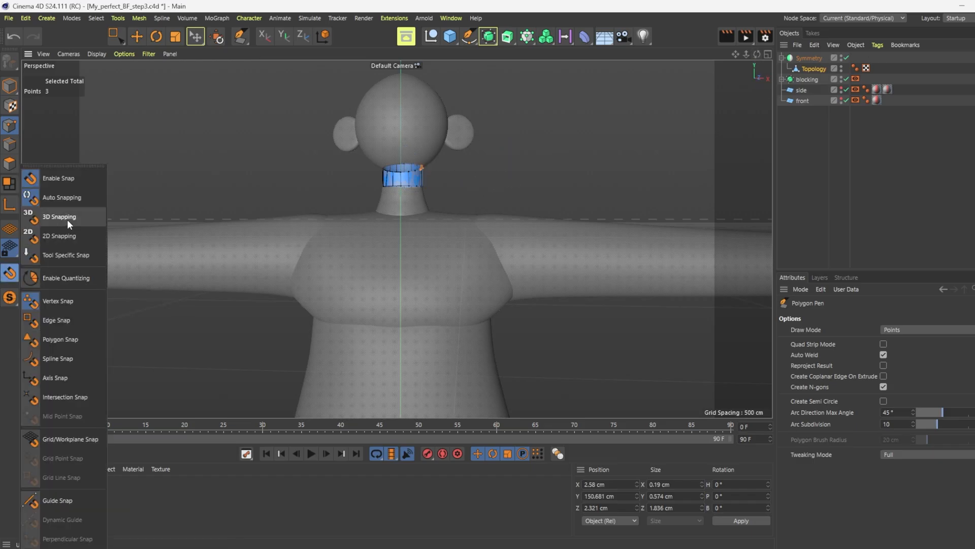
click(67, 217)
click(10, 273)
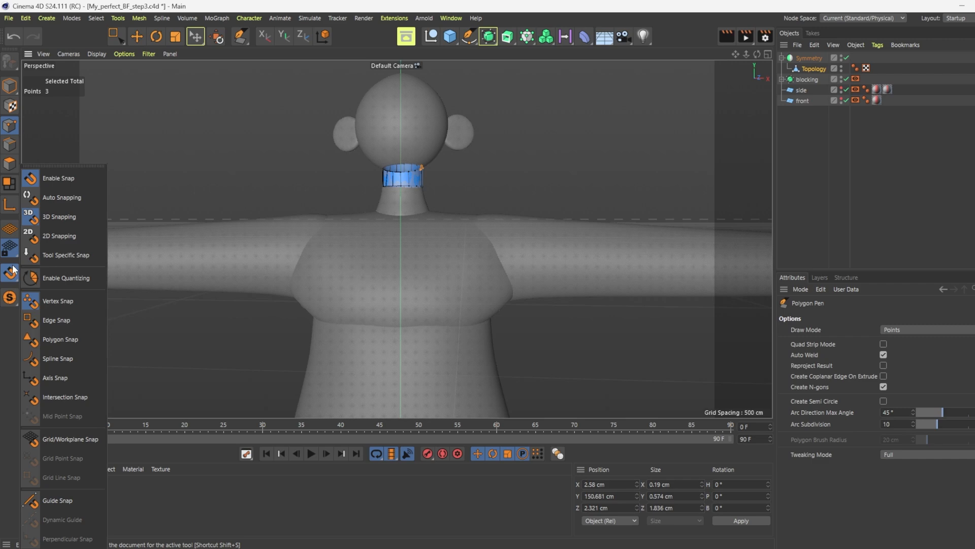
click(57, 337)
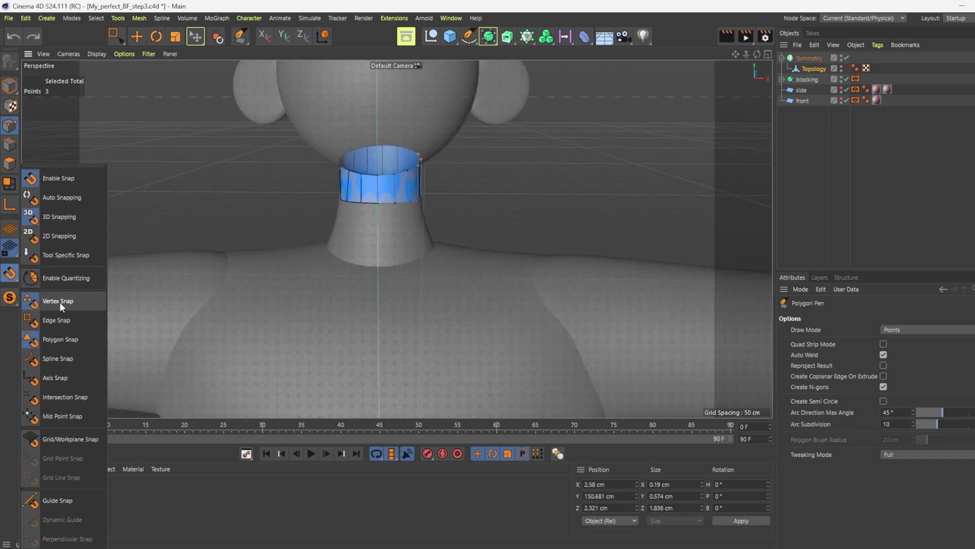
click(59, 302)
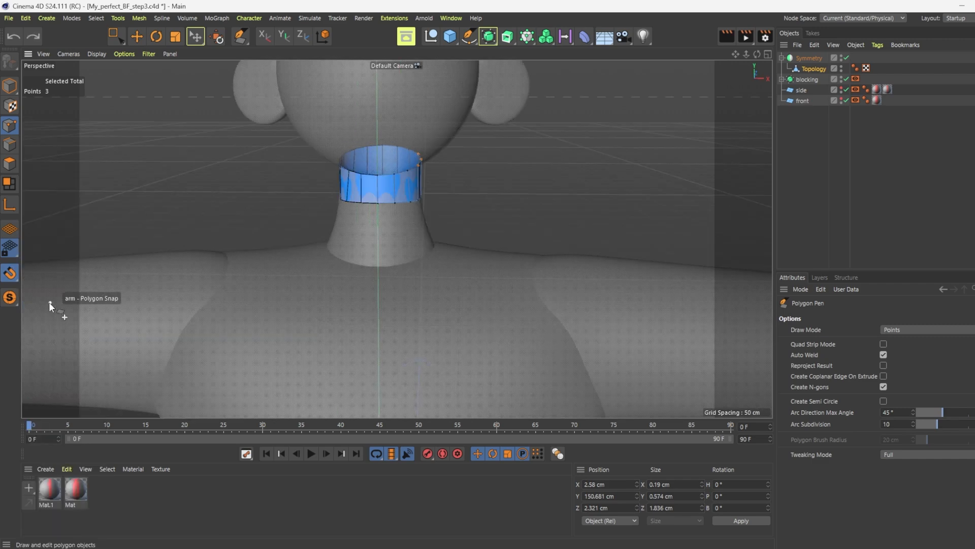
Step: In the front view, draw a small four-point polygon on the head just above the character's left eye
key(F4)
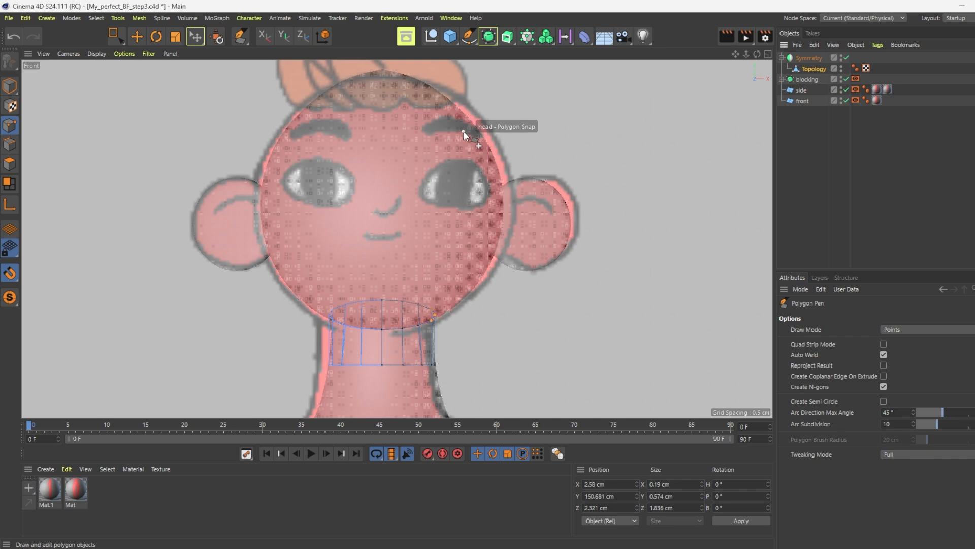
scroll(463, 130, down, 1)
scroll(463, 130, down, 1)
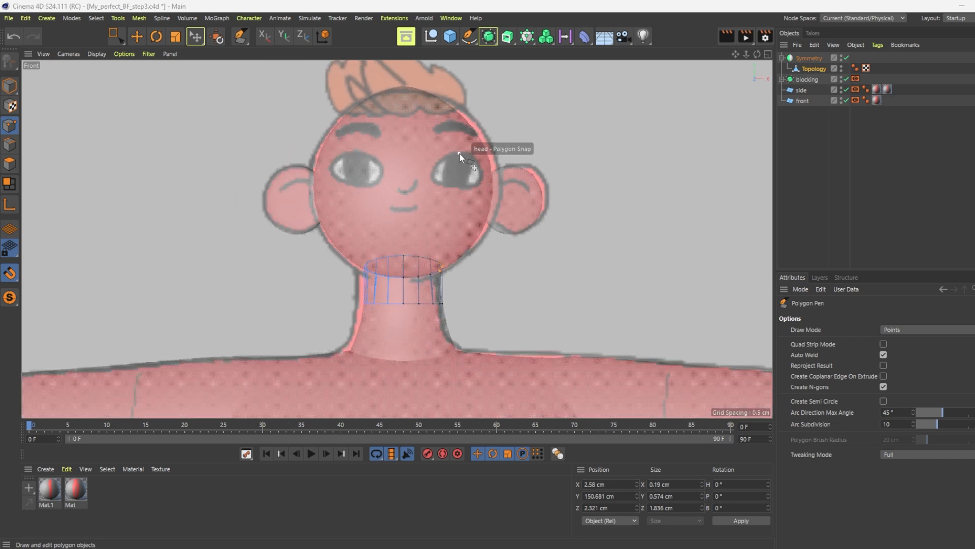
click(460, 153)
click(459, 141)
click(445, 147)
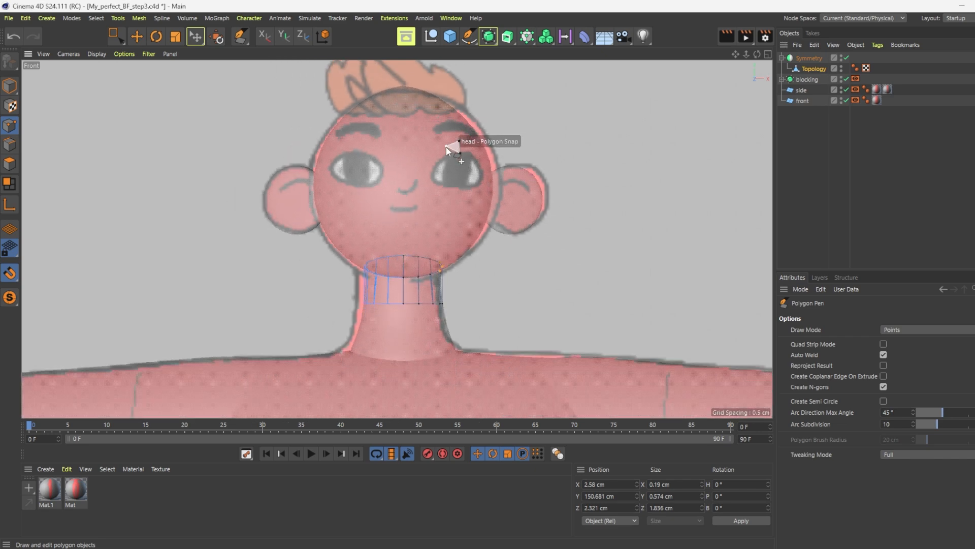
click(449, 154)
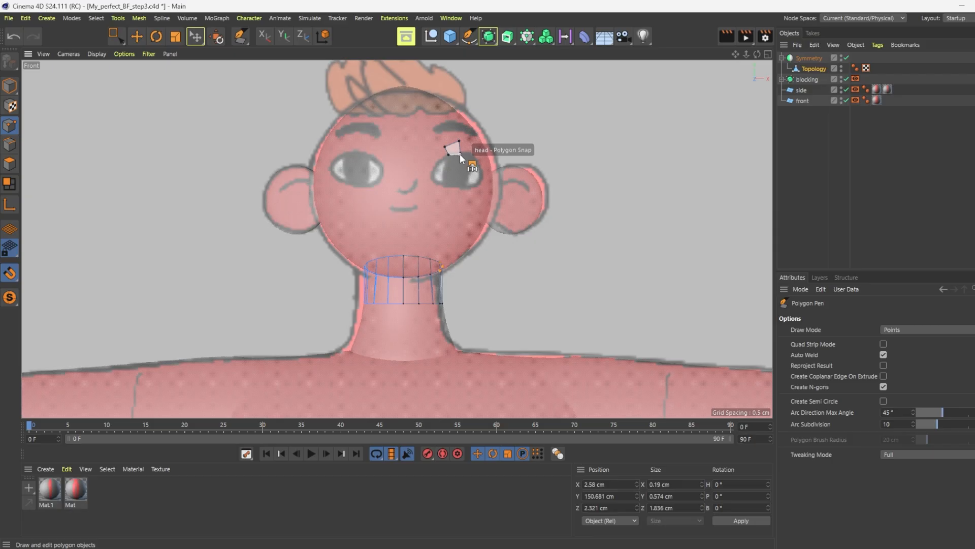
click(459, 153)
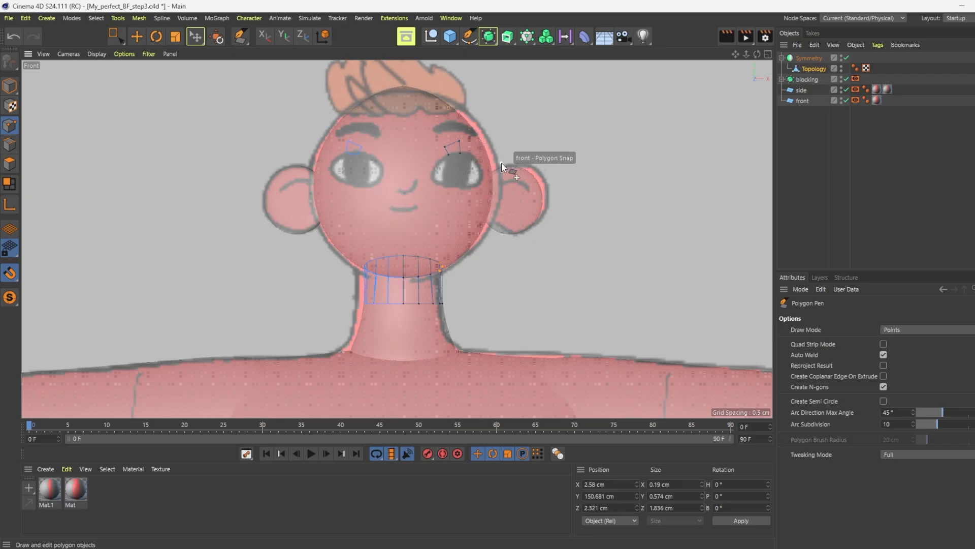
Step: Extend the polygon into a strip arching over the upper half of the eye, adjusting its outer points into an even curve
scroll(356, 157, up, 5)
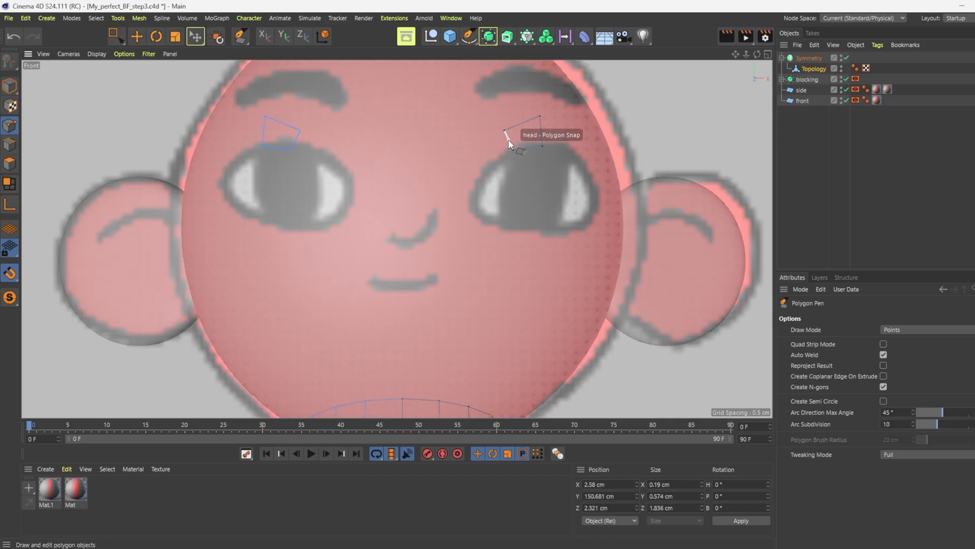
ctrl+drag(509, 144, 453, 191)
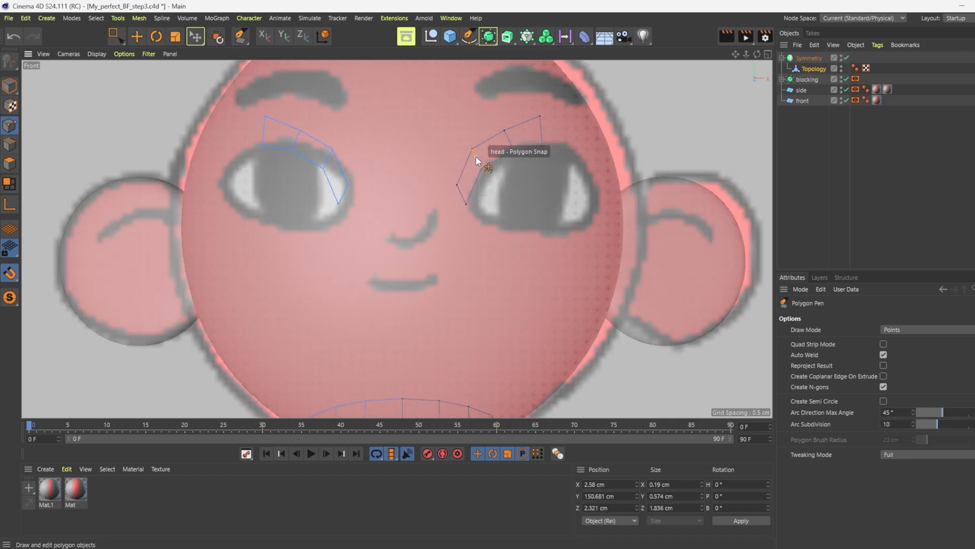
ctrl+drag(540, 131, 618, 215)
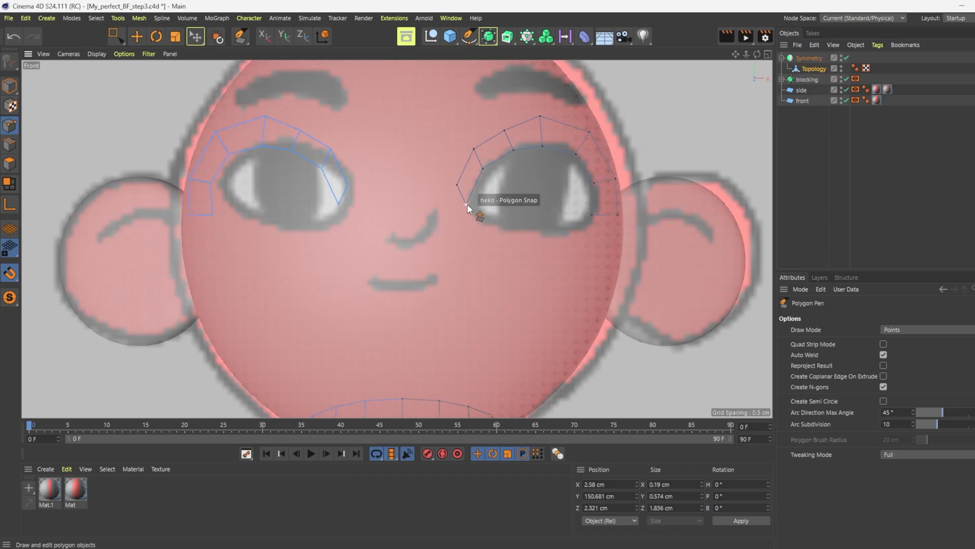
drag(468, 204, 450, 204)
drag(471, 150, 501, 125)
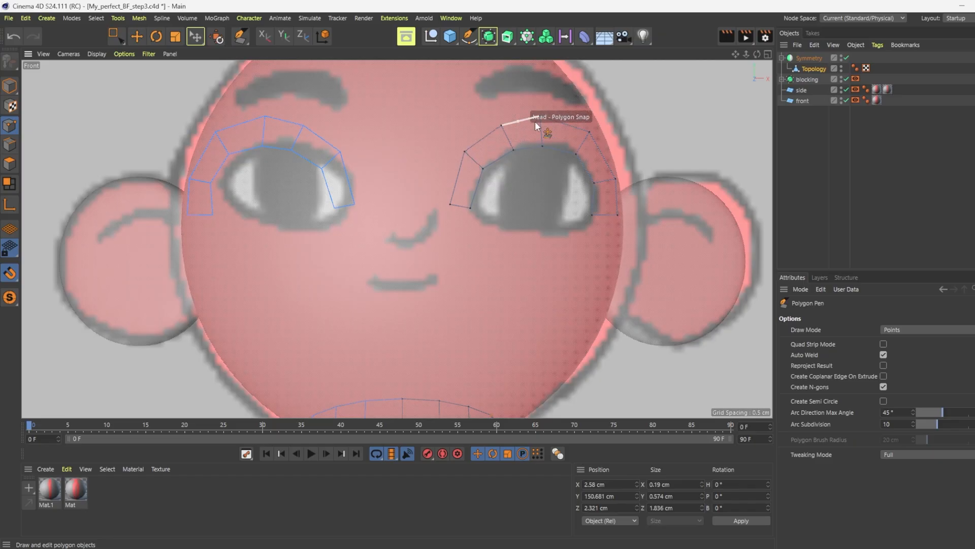
Step: Extrude the strip's ends beneath the eye, close them into a full loop and even out the loop's outer points
ctrl+drag(460, 207, 483, 223)
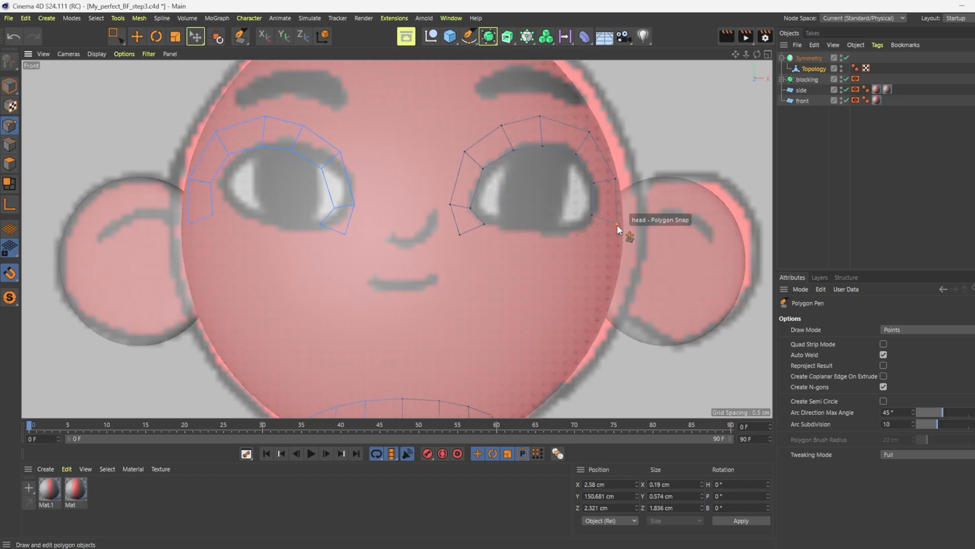
ctrl+drag(617, 224, 580, 254)
ctrl+drag(472, 229, 498, 235)
drag(487, 240, 578, 256)
click(541, 261)
drag(459, 235, 462, 243)
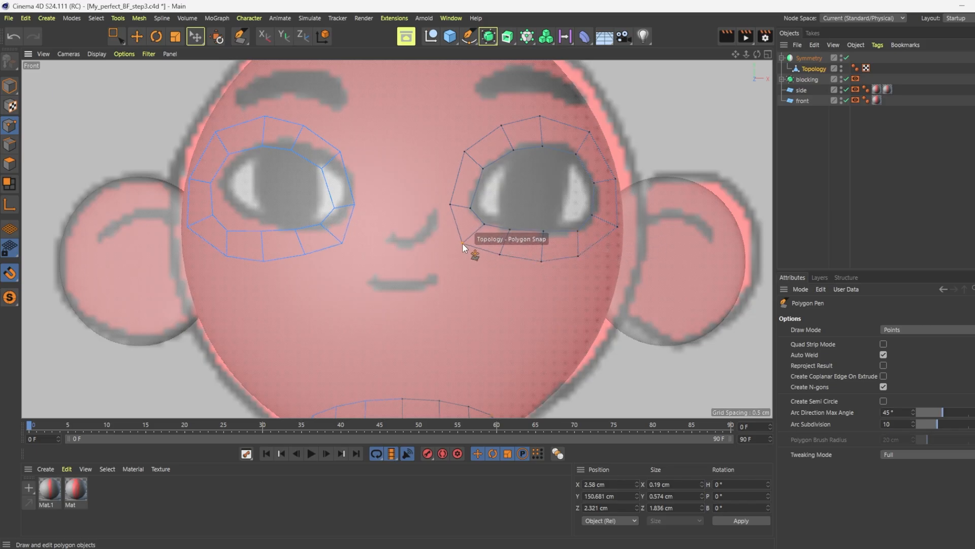
drag(450, 205, 447, 208)
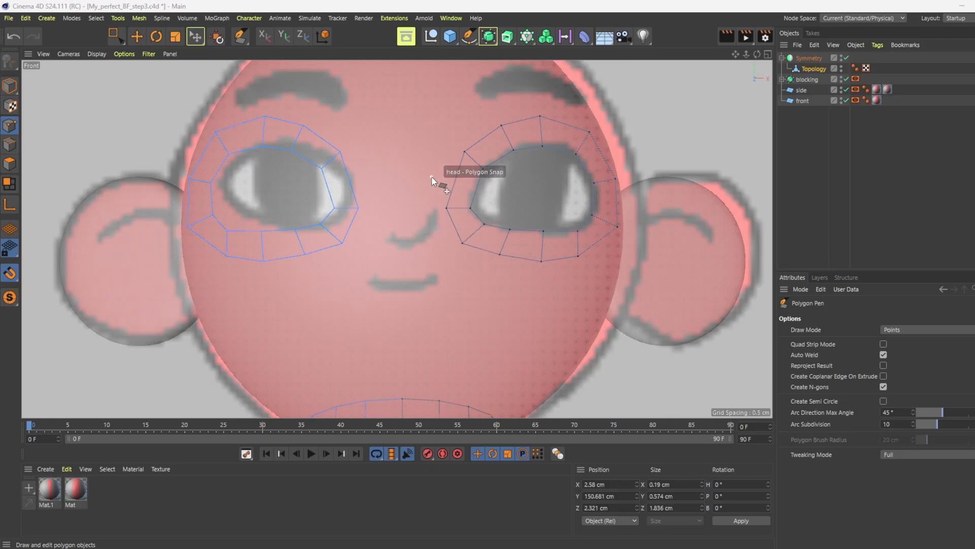
Step: Draw a quad from the centre line just above the mouth and extrude its outer edge into a second quad
click(402, 280)
click(404, 261)
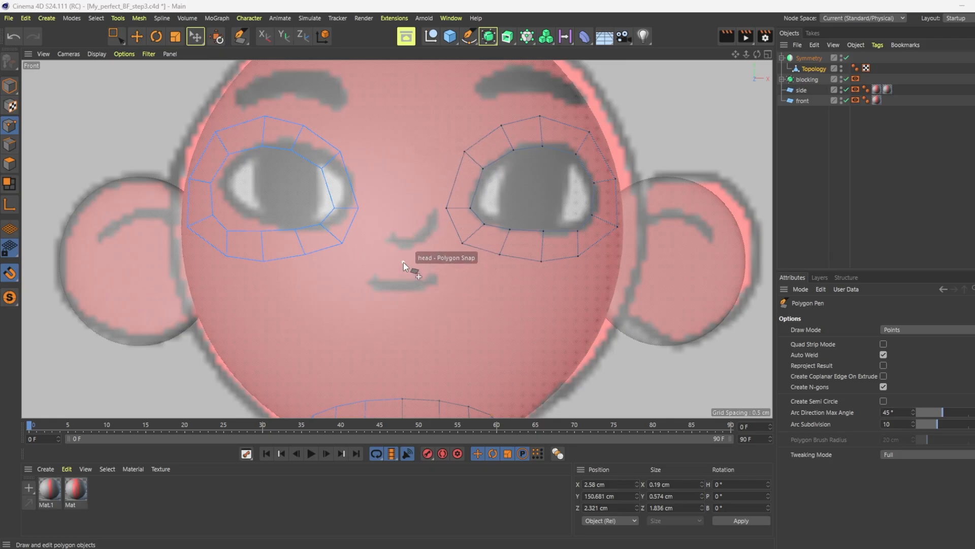
click(420, 281)
click(421, 261)
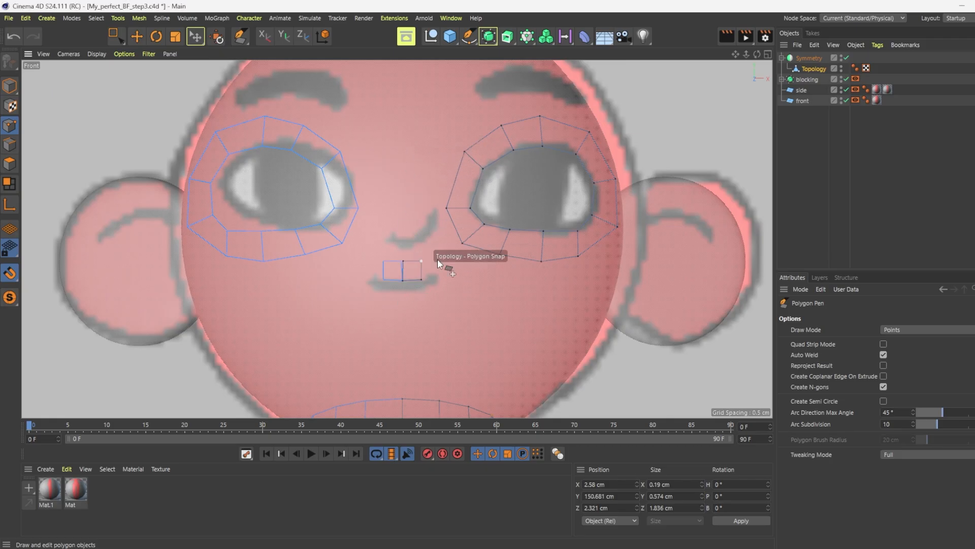
ctrl+drag(425, 269, 436, 264)
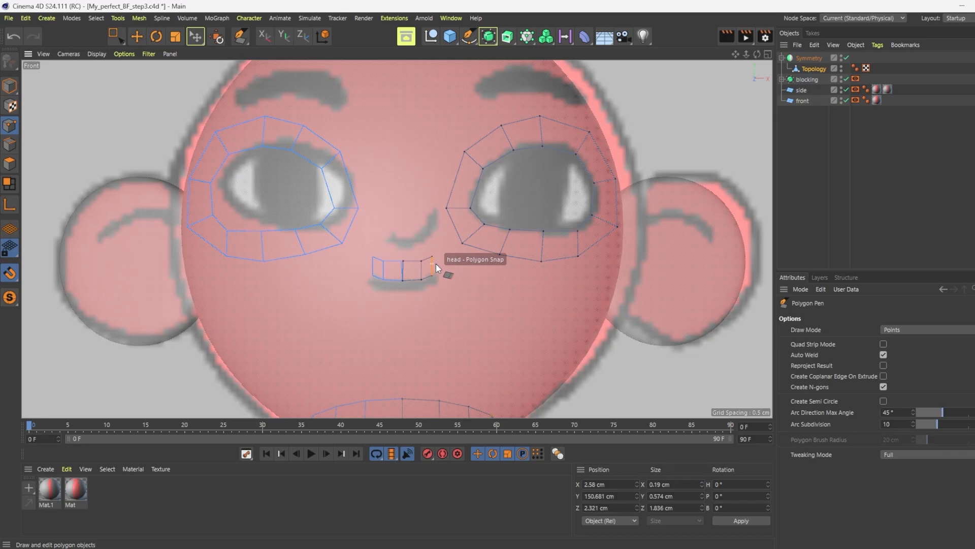
Step: Continue the quad strip around the mouth corner and below the lips back to the centre line, forming a mouth loop
scroll(436, 264, up, 2)
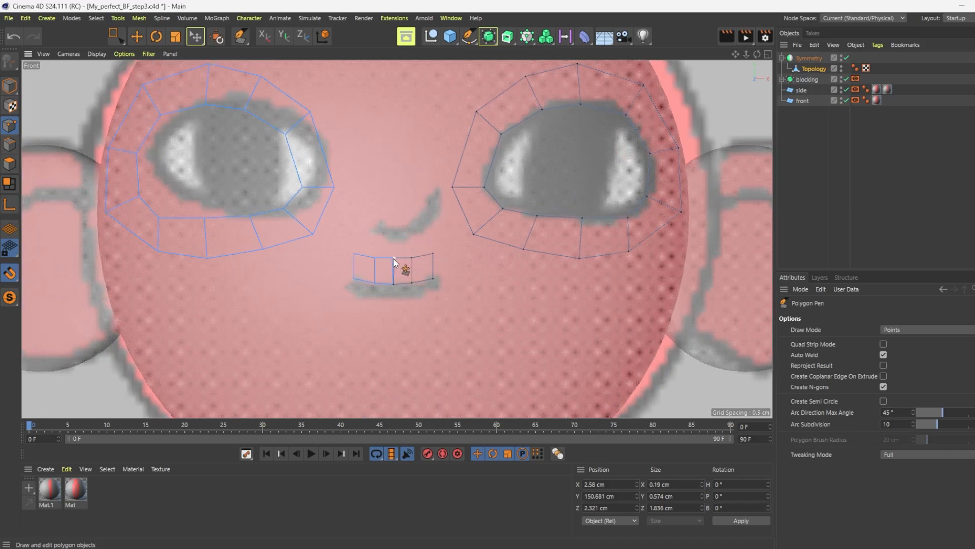
drag(394, 284, 452, 287)
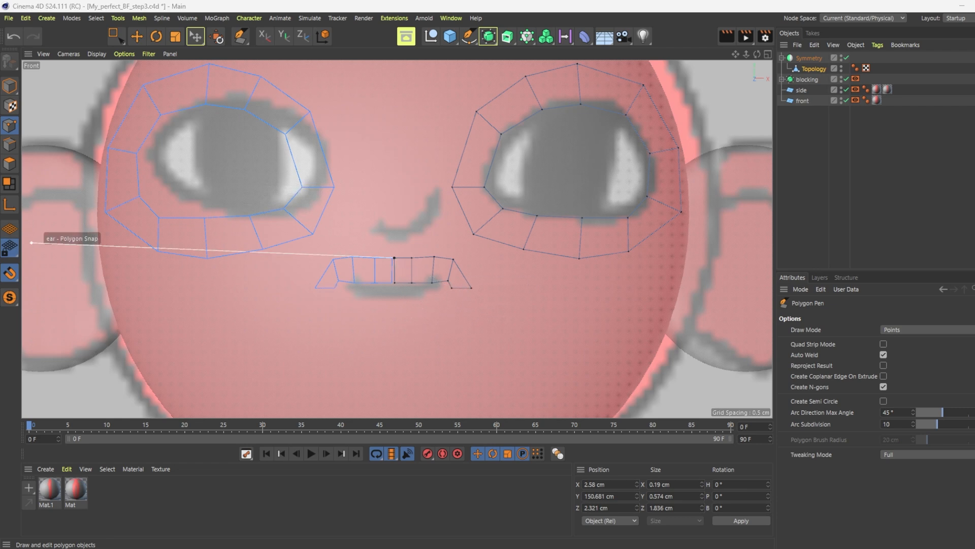
drag(445, 284, 410, 307)
ctrl+drag(410, 306, 391, 307)
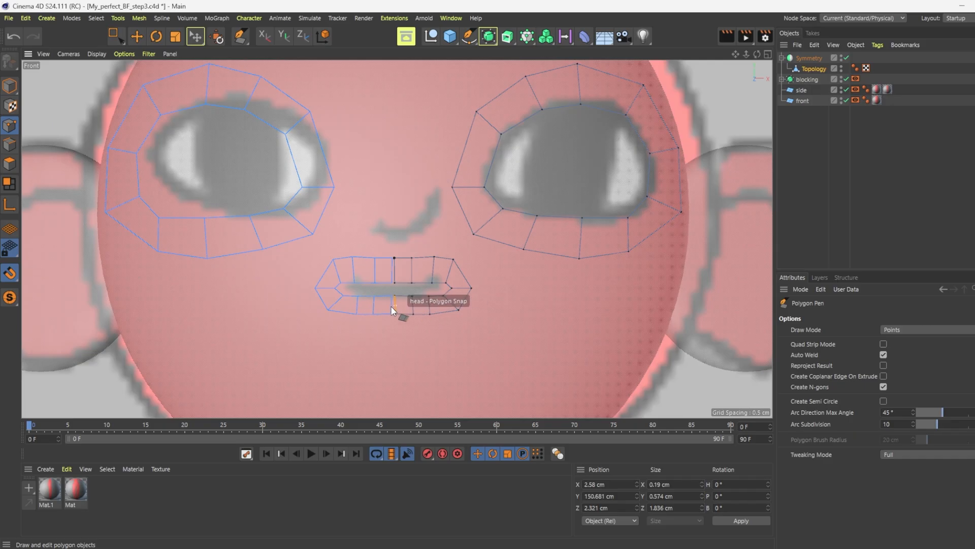
Step: Draw a quad from the centre line at the base of the nose and extrude its outer edge around the nose's side
key(Escape)
click(396, 208)
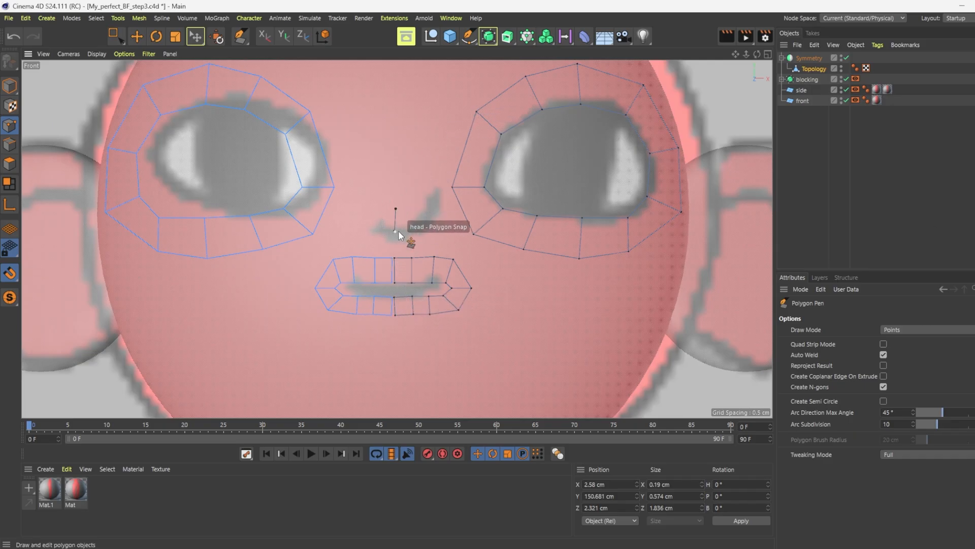
click(396, 230)
click(395, 209)
ctrl+drag(396, 219, 424, 196)
Step: Extend the nose strip over the top to the centre line as a loop, and align the nose and mouth centre points
mouse_move(434, 221)
mouse_down()
mouse_move(416, 226)
mouse_move(435, 178)
mouse_move(450, 211)
mouse_move(442, 195)
mouse_move(430, 223)
mouse_up()
ctrl+drag(432, 195, 430, 156)
drag(422, 175, 416, 174)
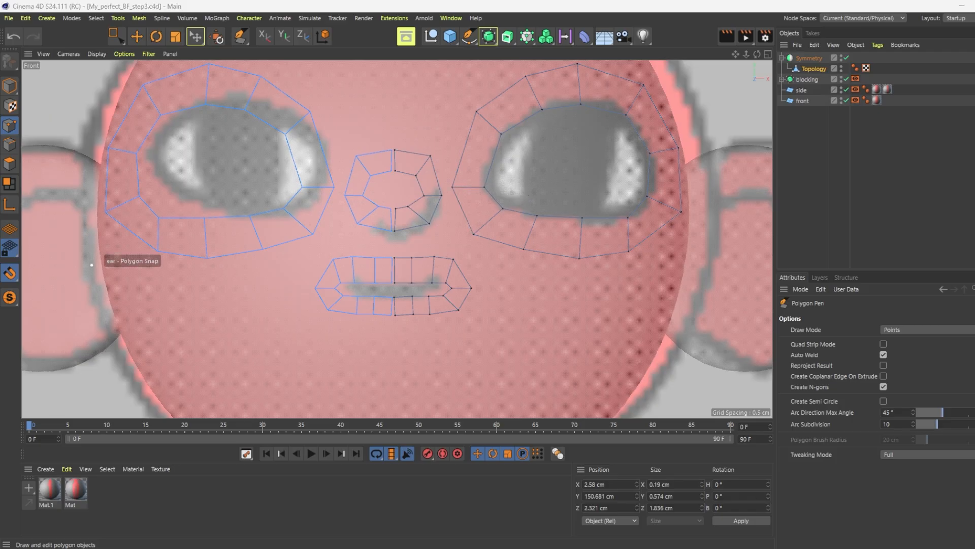
drag(395, 171, 393, 150)
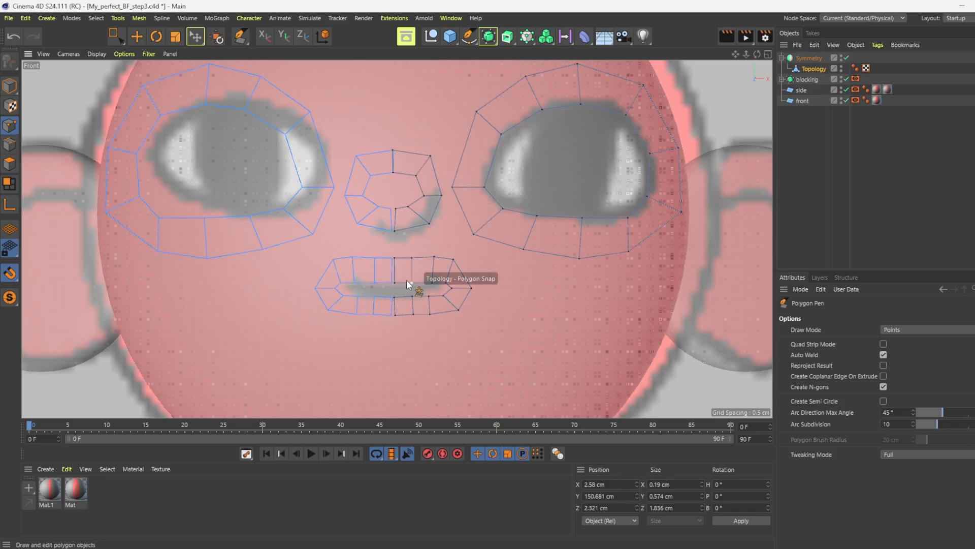
drag(395, 314, 394, 315)
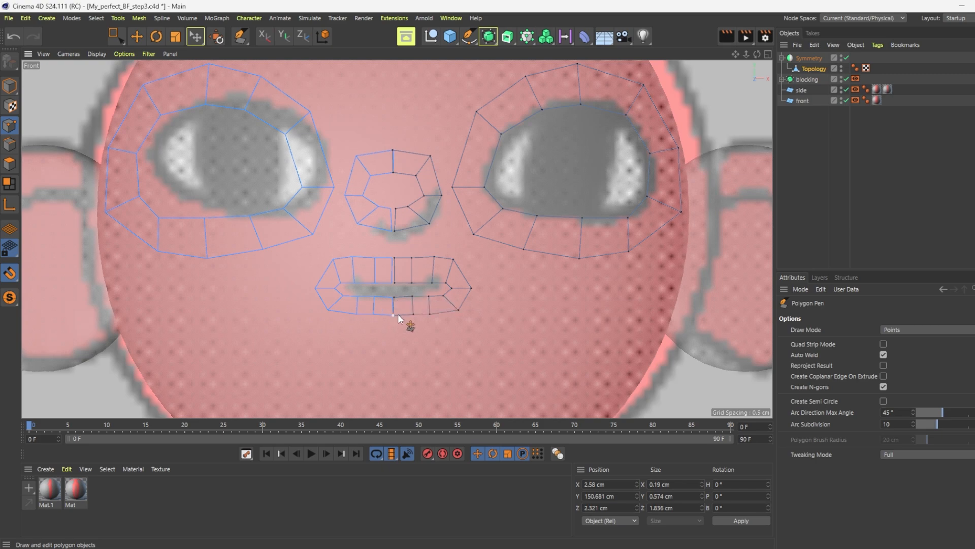
Step: In the perspective view, draw a quad on the ear's front side where it meets the head and extend it downward into a three-quad strip
middle_click(394, 313)
middle_click(356, 214)
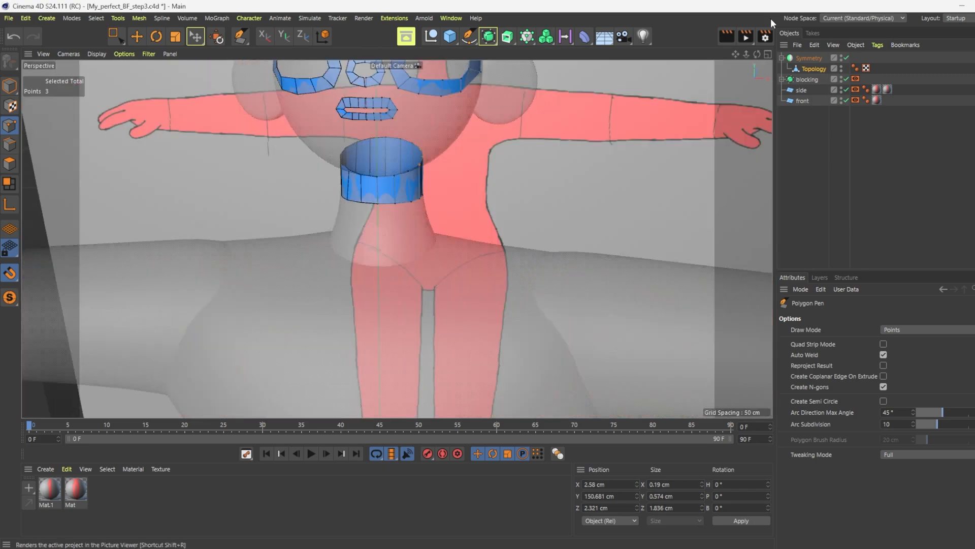
alt+drag(355, 213, 462, 242)
scroll(355, 300, down, 4)
mouse_move(757, 54)
mouse_down()
mouse_move(818, 55)
mouse_move(757, 54)
mouse_up()
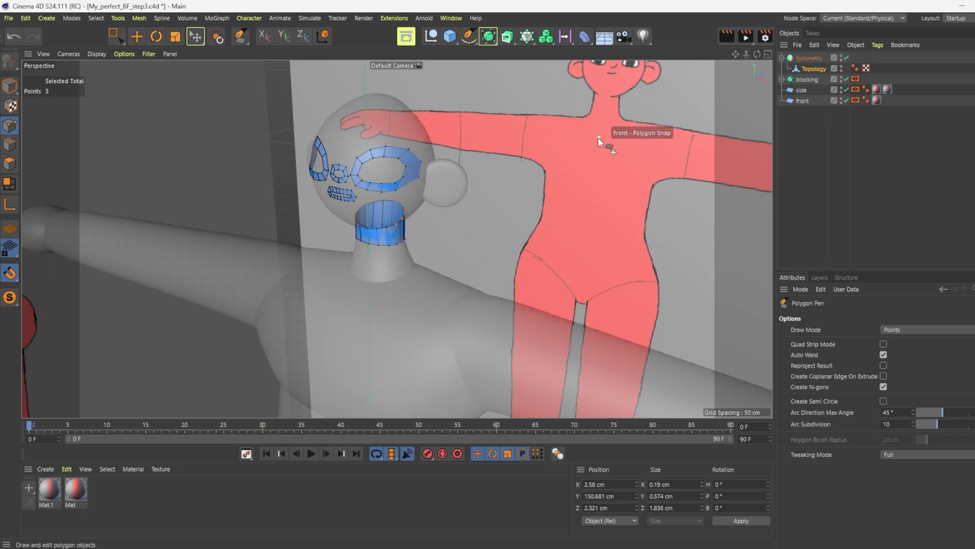
scroll(412, 170, up, 3)
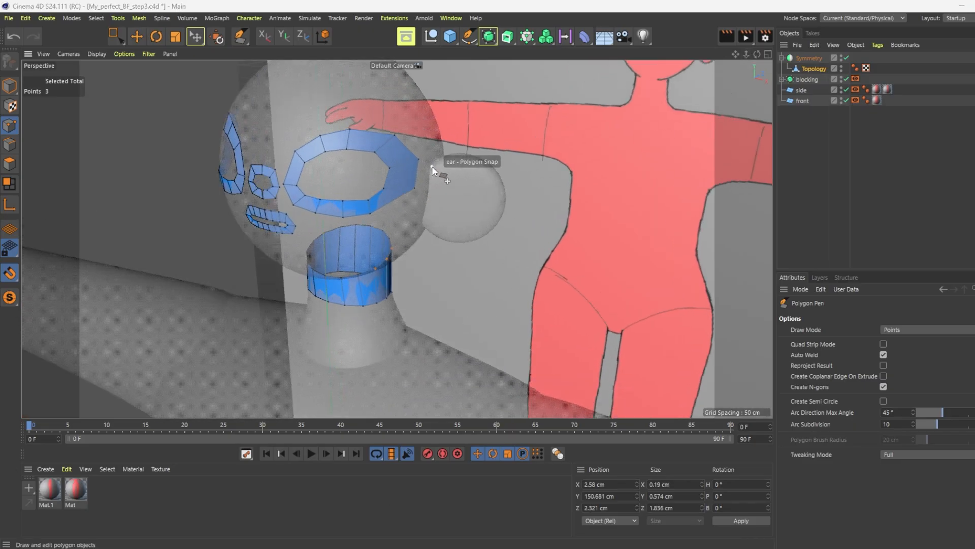
click(430, 167)
click(429, 185)
click(443, 187)
click(443, 172)
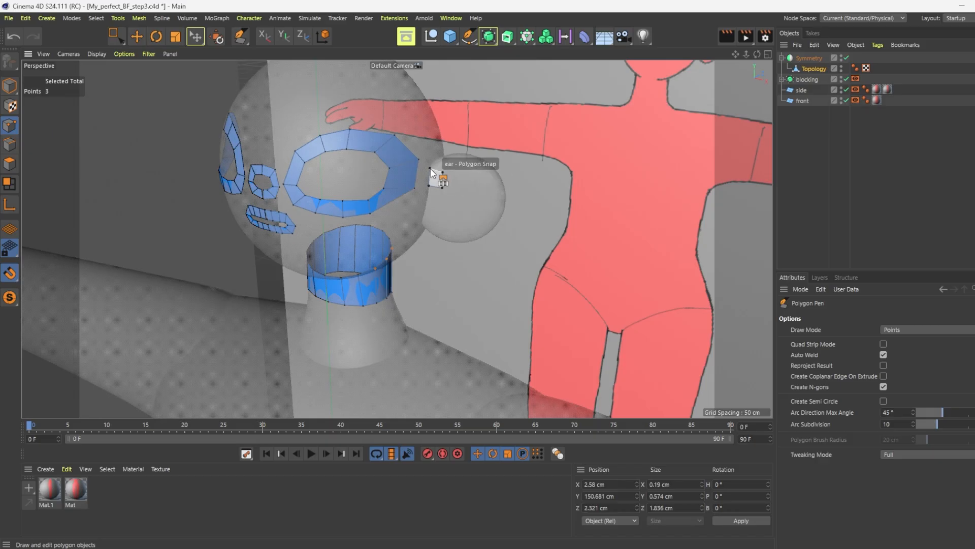
click(430, 167)
ctrl+drag(435, 187, 430, 224)
key(ctrl+z)
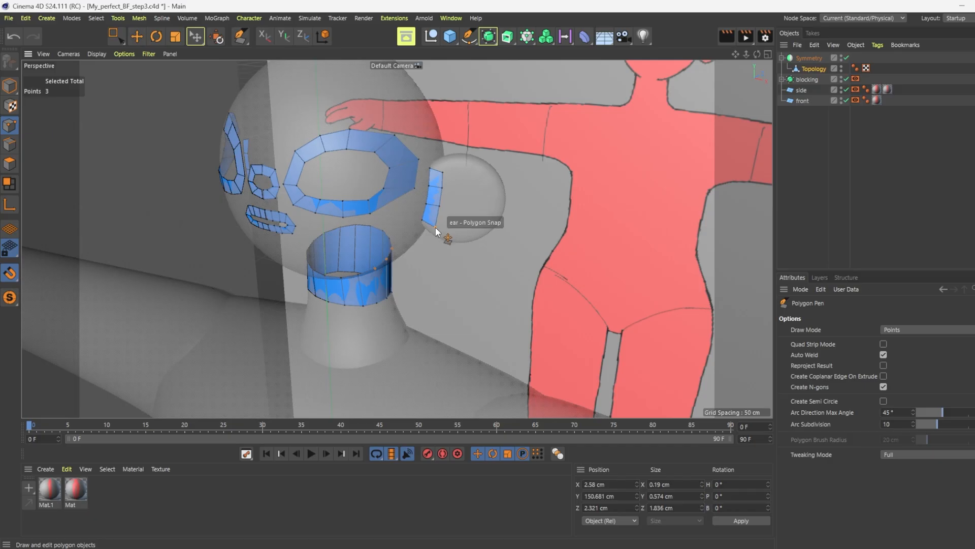
Step: Try to draw a quad on the back side of the ear where it meets the head
scroll(428, 230, down, 3)
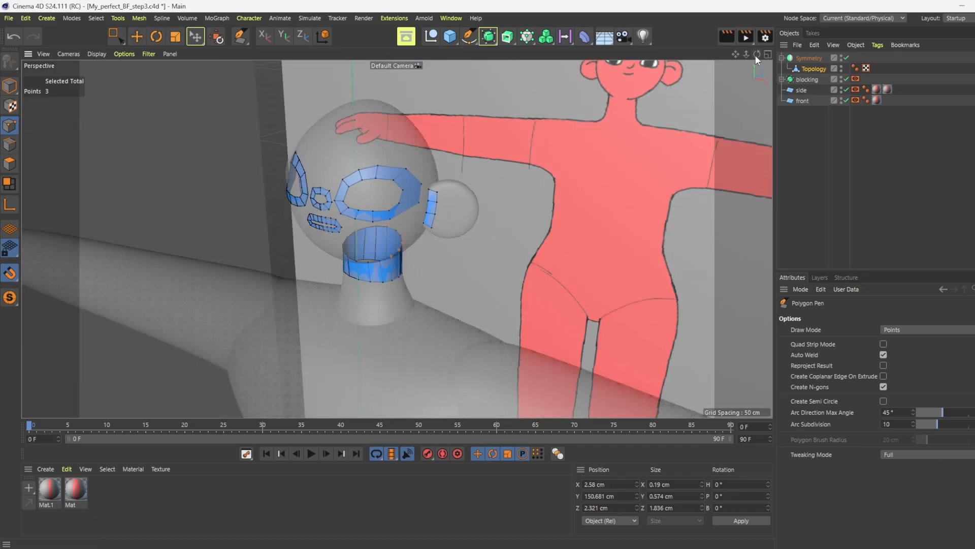
drag(757, 54, 553, 54)
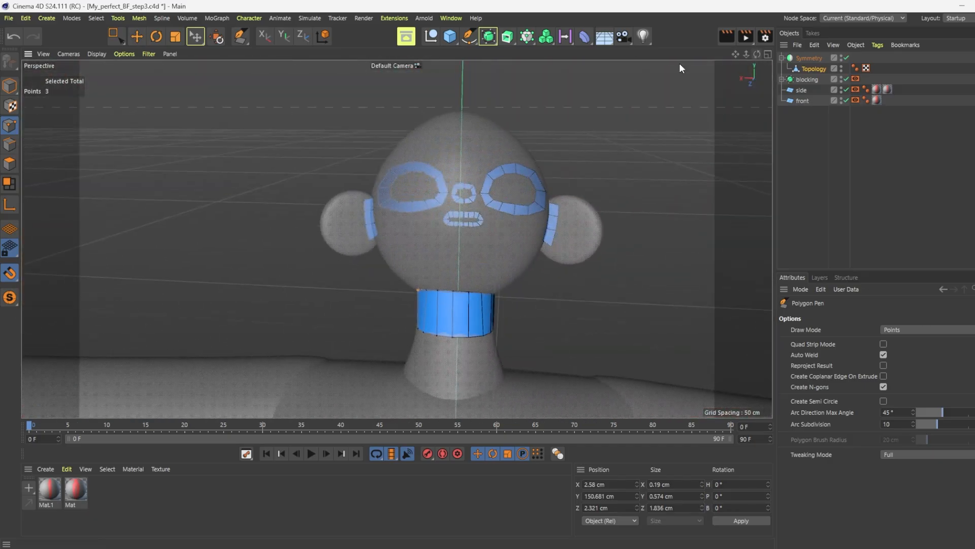
scroll(376, 209, up, 3)
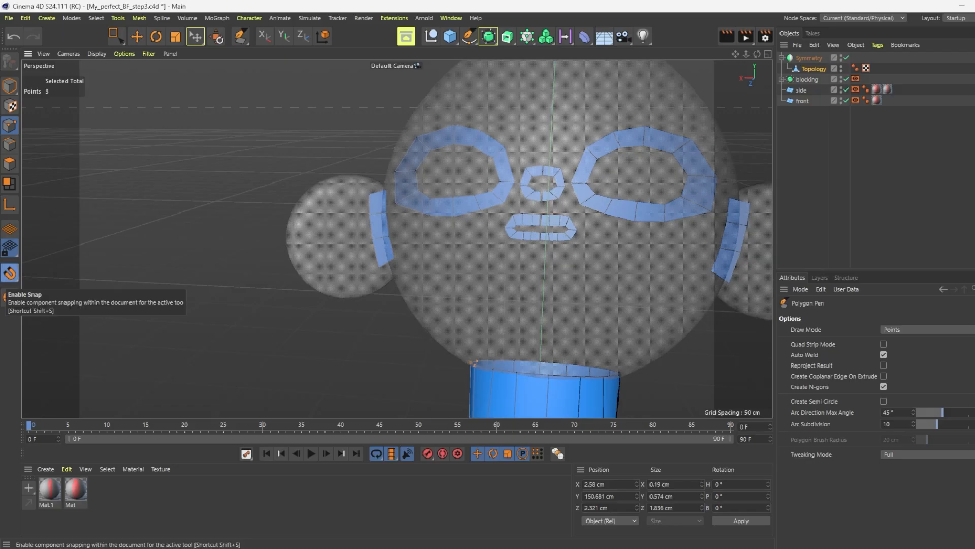
scroll(456, 212, up, 3)
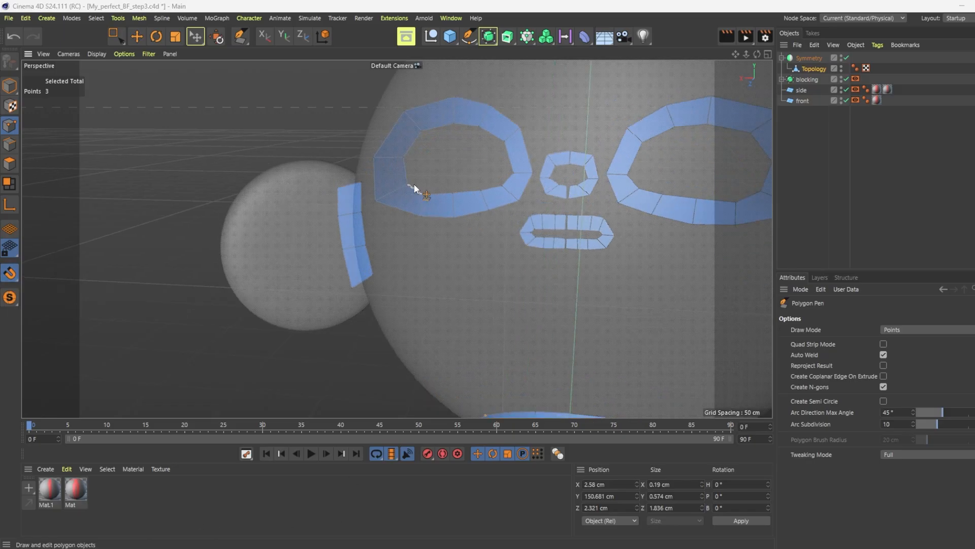
click(330, 195)
scroll(353, 194, up, 2)
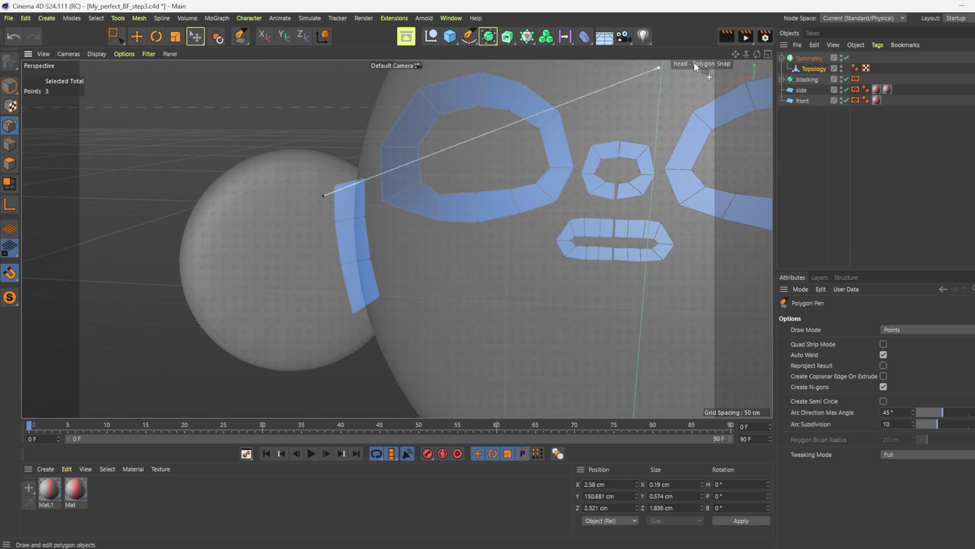
alt+drag(355, 284, 532, 85)
click(415, 110)
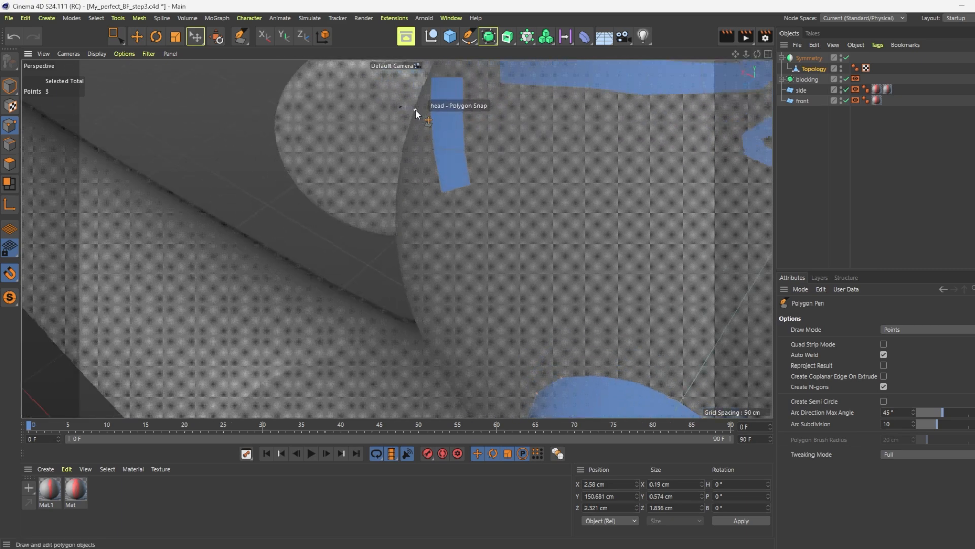
click(407, 137)
click(389, 134)
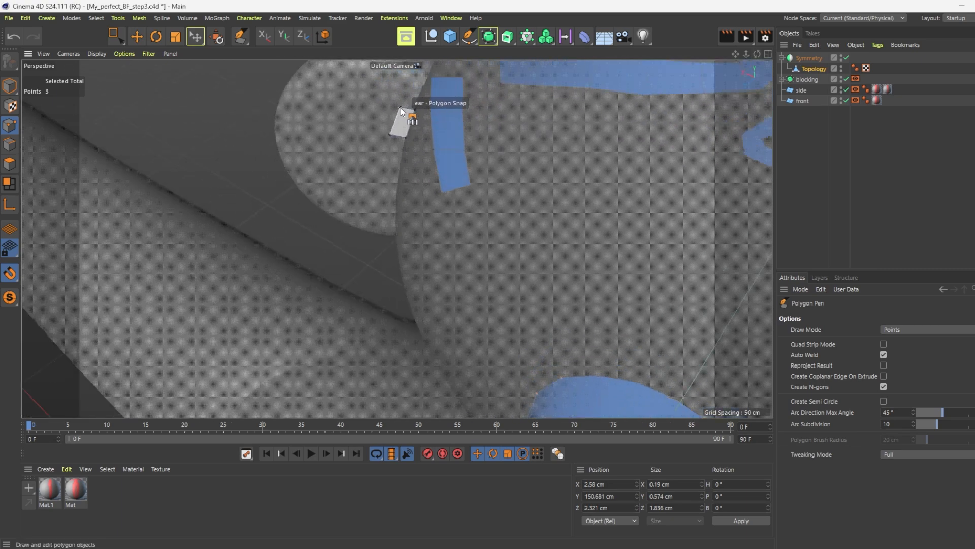
click(401, 110)
Step: Enable Backface Culling and draw a strip of quads down the back of the ear where it meets the head
click(121, 54)
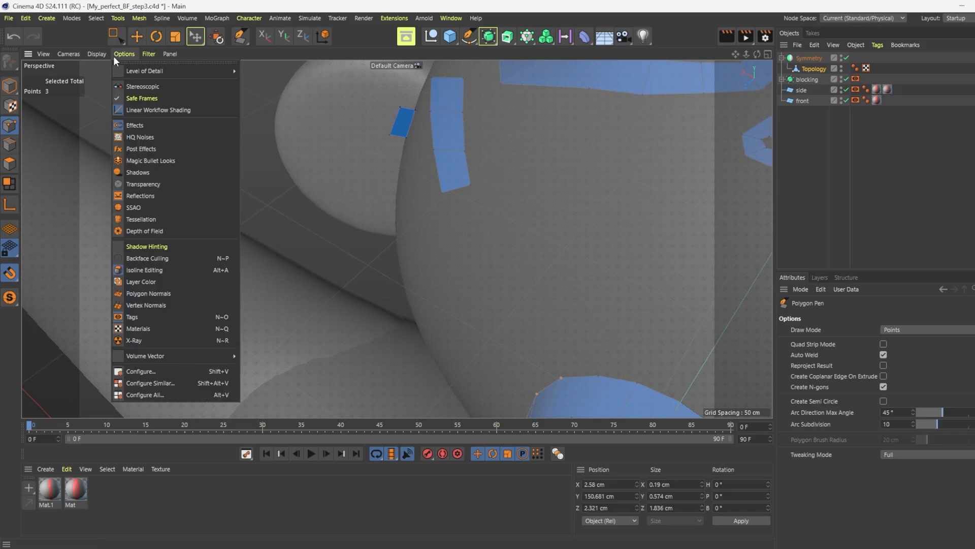
click(144, 258)
drag(747, 54, 782, 64)
ctrl+click(419, 147)
click(406, 136)
click(425, 136)
click(424, 169)
click(407, 167)
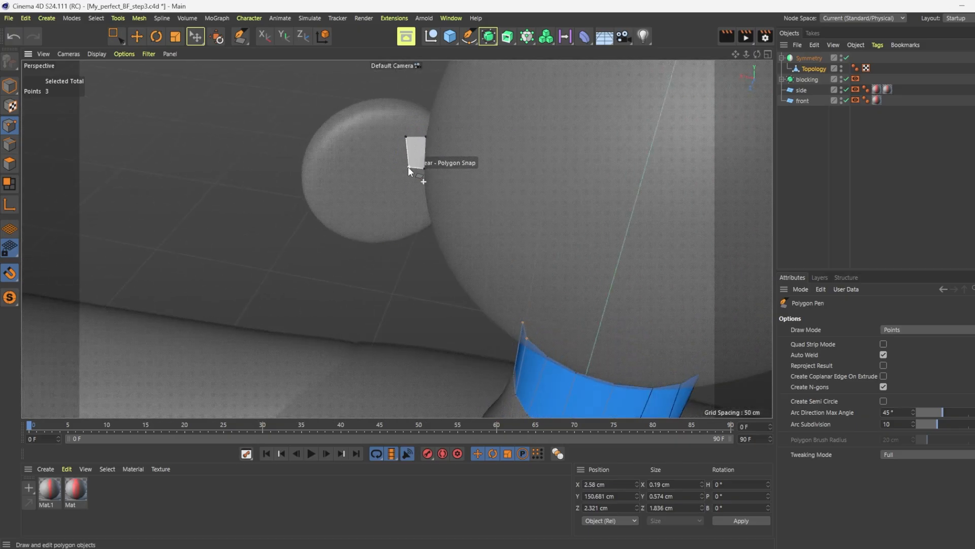
click(407, 136)
mouse_move(415, 171)
ctrl+mouse_down()
mouse_move(421, 193)
mouse_move(403, 190)
mouse_move(396, 237)
mouse_move(474, 187)
mouse_move(396, 237)
mouse_move(563, 193)
mouse_move(531, 245)
mouse_move(407, 234)
mouse_move(309, 218)
mouse_move(297, 204)
mouse_move(322, 143)
mouse_move(257, 154)
ctrl+mouse_up()
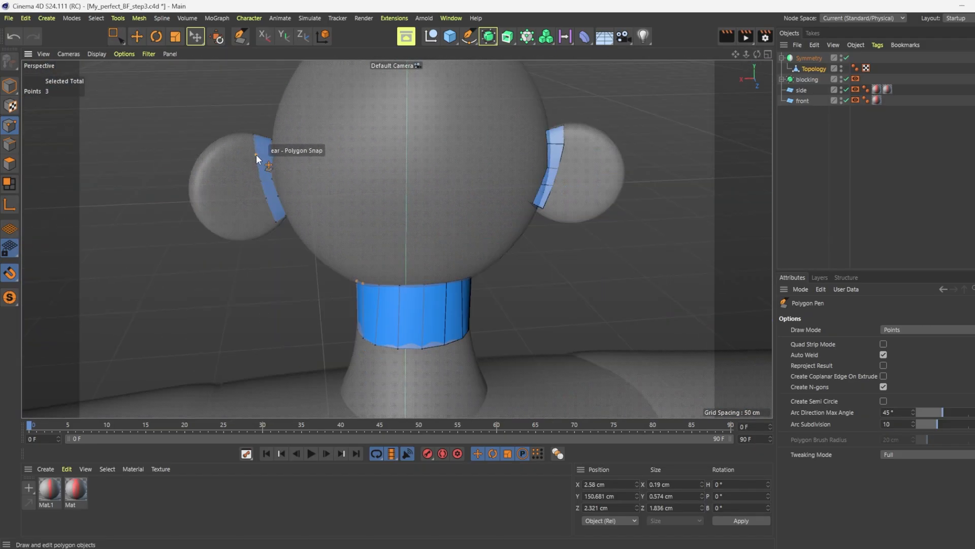
Step: Extrude the nose loop's lower edge down to the mouth loop's top edge to bridge the nose and upper lip
alt+right_drag(256, 155, 213, 155)
alt+drag(213, 155, 459, 216)
alt+right_drag(458, 217, 239, 191)
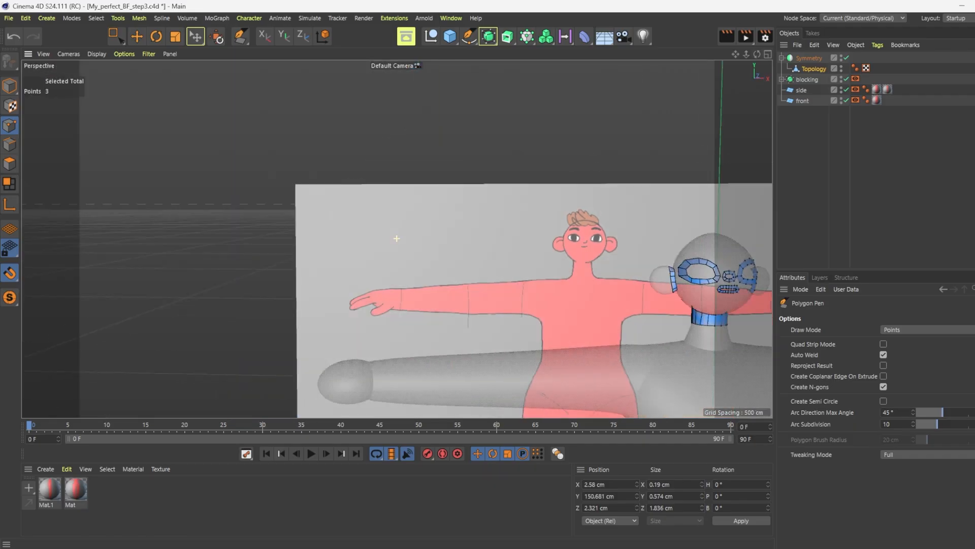
scroll(240, 191, down, 2)
scroll(542, 253, up, 3)
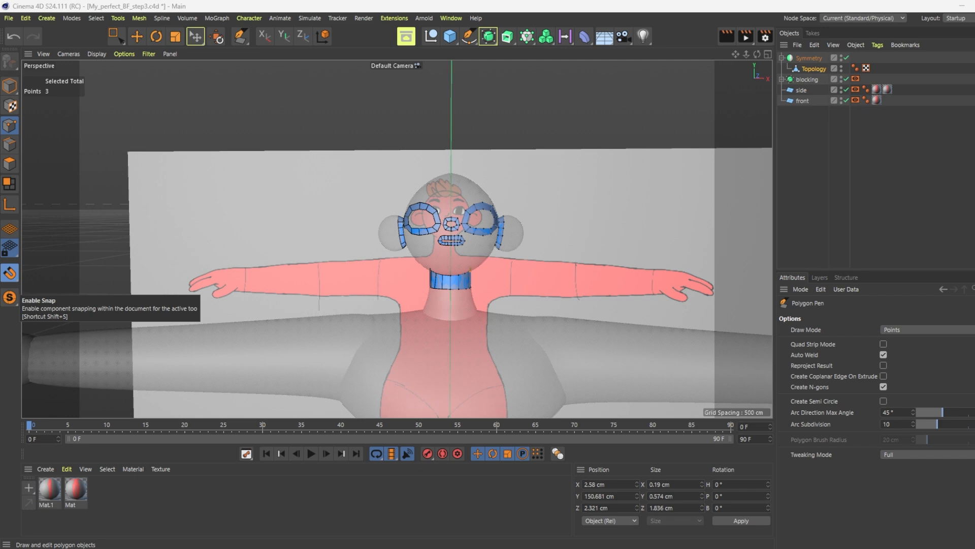
scroll(463, 227, up, 6)
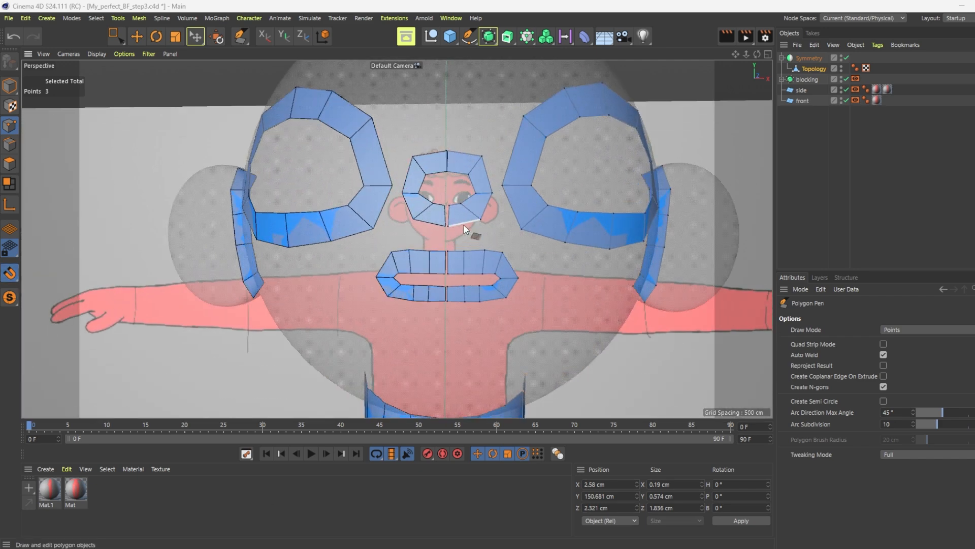
ctrl+drag(463, 224, 489, 247)
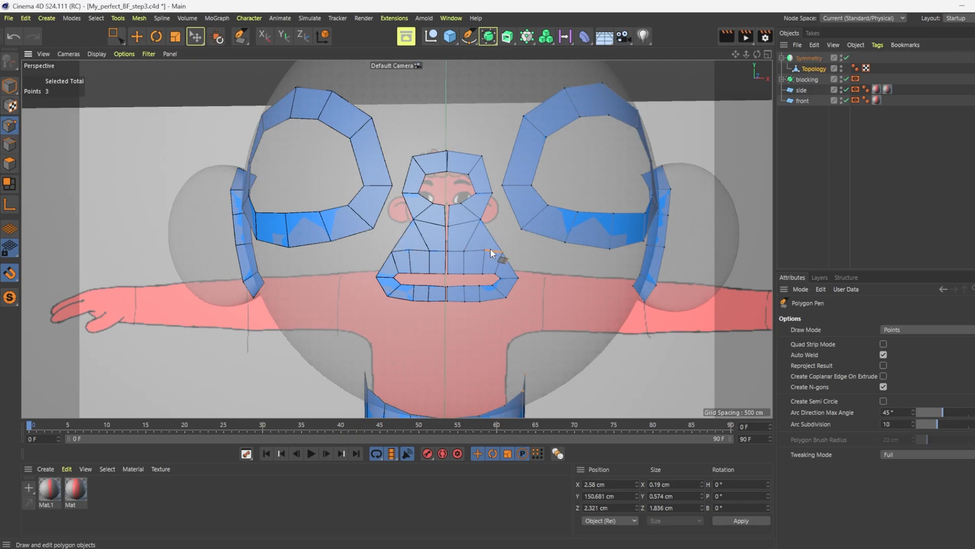
Step: Add a quad above the upper lip beside the nose-to-mouth bridge and adjust its upper points
scroll(486, 245, up, 3)
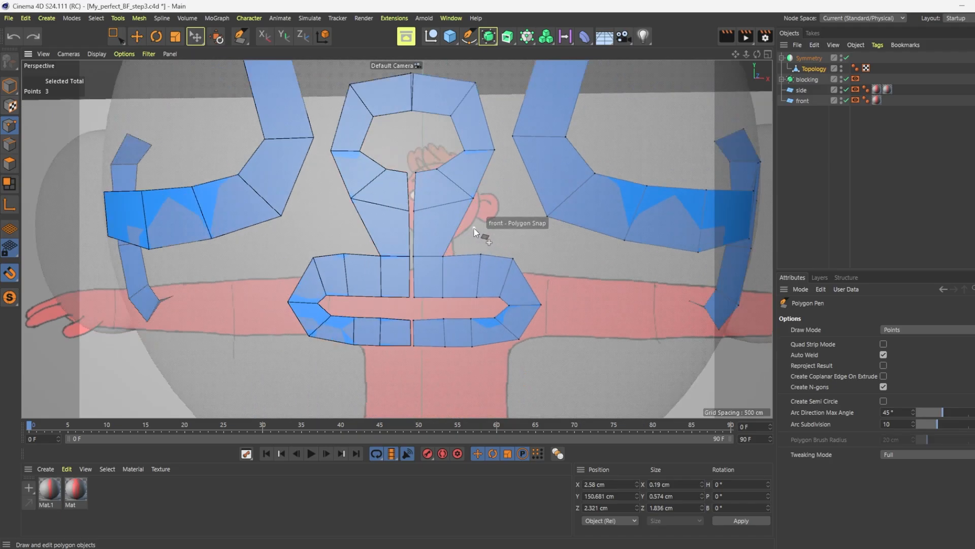
click(458, 226)
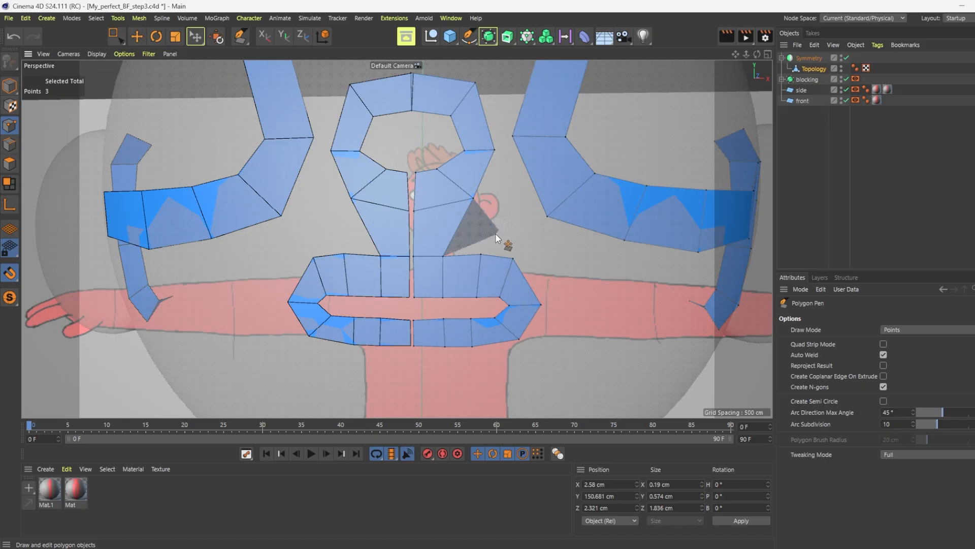
click(496, 233)
click(480, 254)
drag(496, 232, 461, 203)
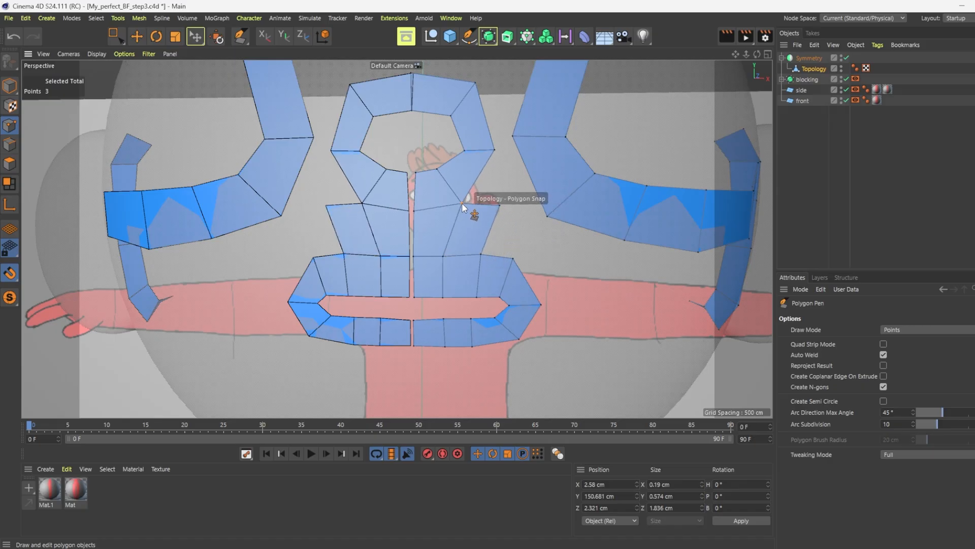
Step: Extend the quad row around the mouth corner and under the lower lip into a second mouth loop, then save the project
scroll(465, 207, down, 2)
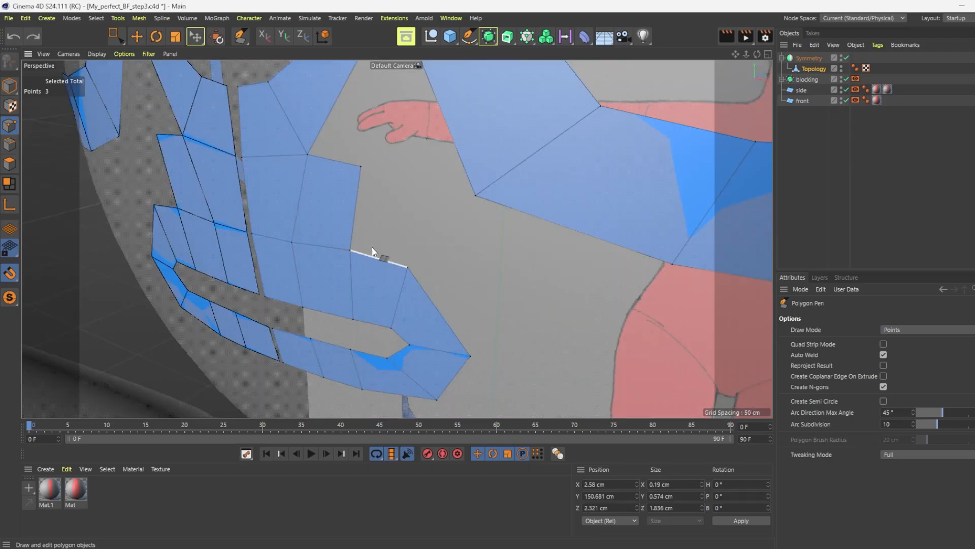
ctrl+drag(372, 250, 378, 165)
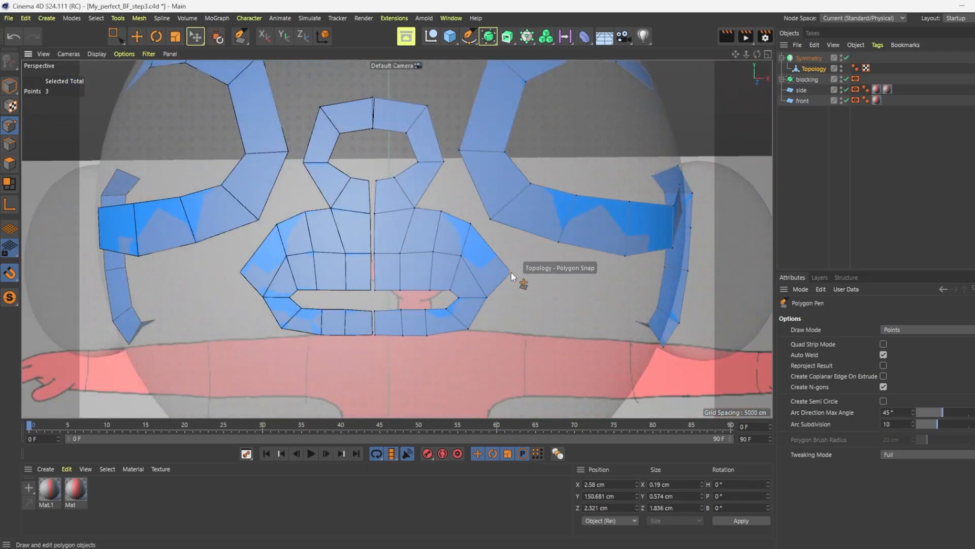
key(ctrl+z)
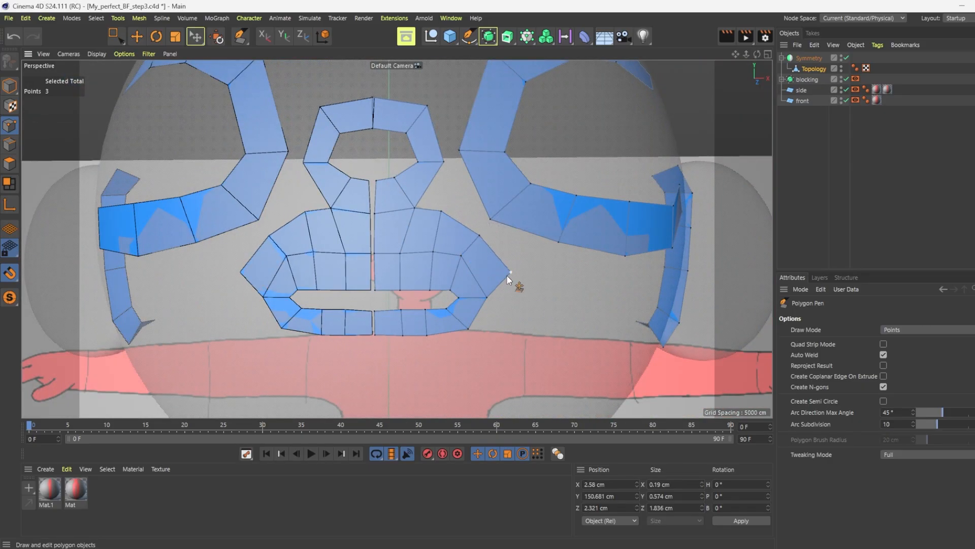
drag(511, 272, 517, 304)
drag(480, 236, 464, 260)
ctrl+drag(502, 301, 426, 354)
scroll(376, 366, down, 5)
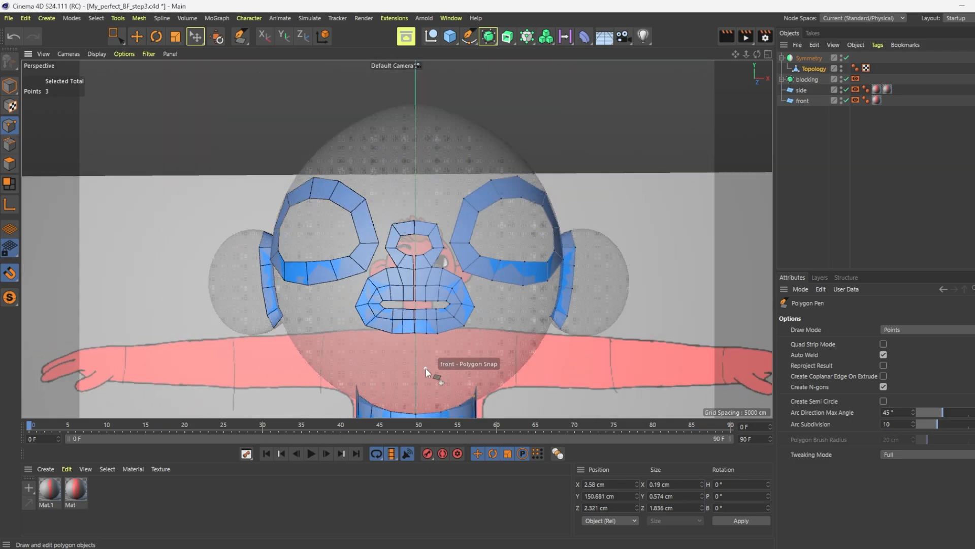
key(ctrl+s)
Step: Fill the gap between the nose, the inner eye corner and the mouth loop with quads, adjusting the mouth loop's outer point
ctrl+drag(407, 182, 433, 194)
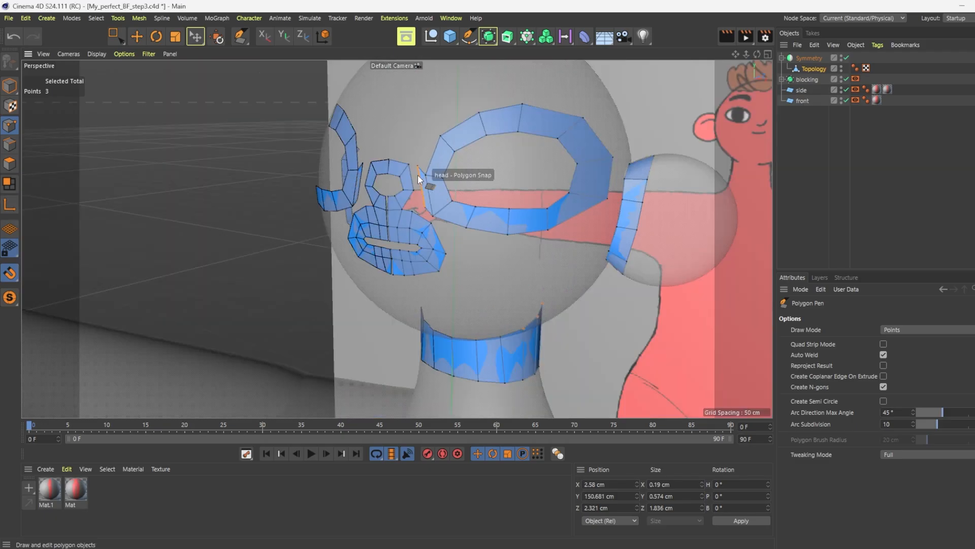
scroll(431, 209, up, 4)
scroll(453, 204, down, 2)
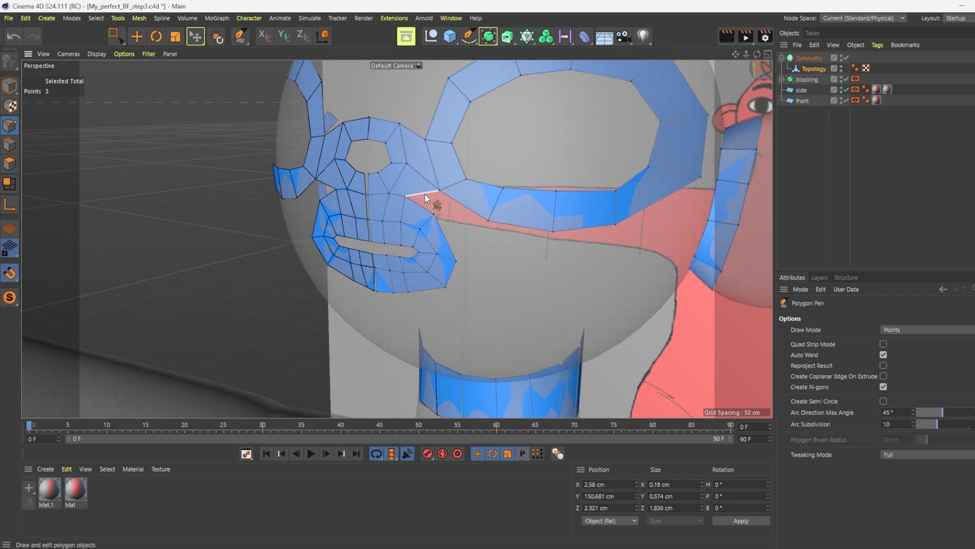
ctrl+drag(425, 194, 482, 218)
drag(456, 262, 454, 255)
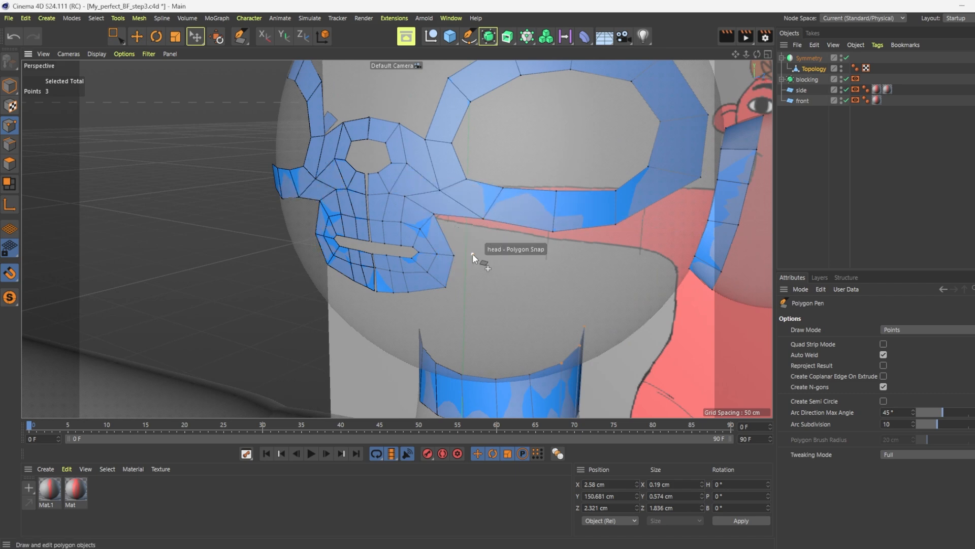
Step: Extend the cheek quads around the mouth to the centre line at the chin, and fill quads above the nose between the eyes
ctrl+drag(462, 217, 508, 278)
scroll(484, 306, down, 3)
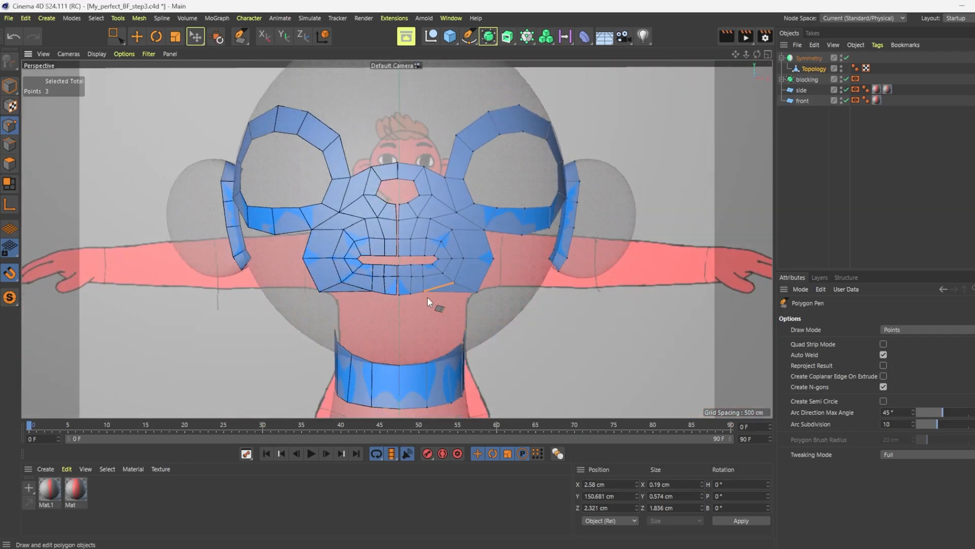
alt+drag(400, 320, 626, 150)
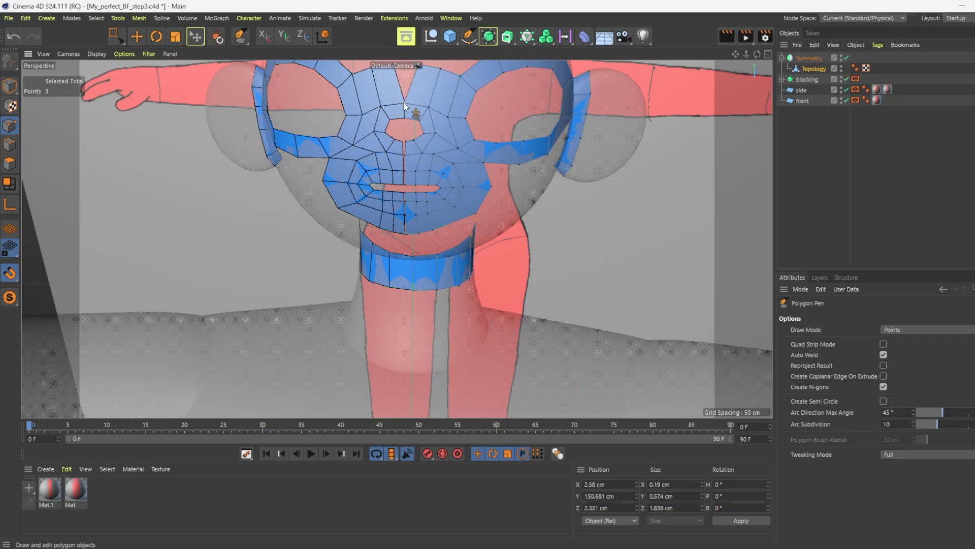
Step: Extrude the front top edge of the neck loop upward onto the underside of the head, starting a new row of quads
key(ctrl+z)
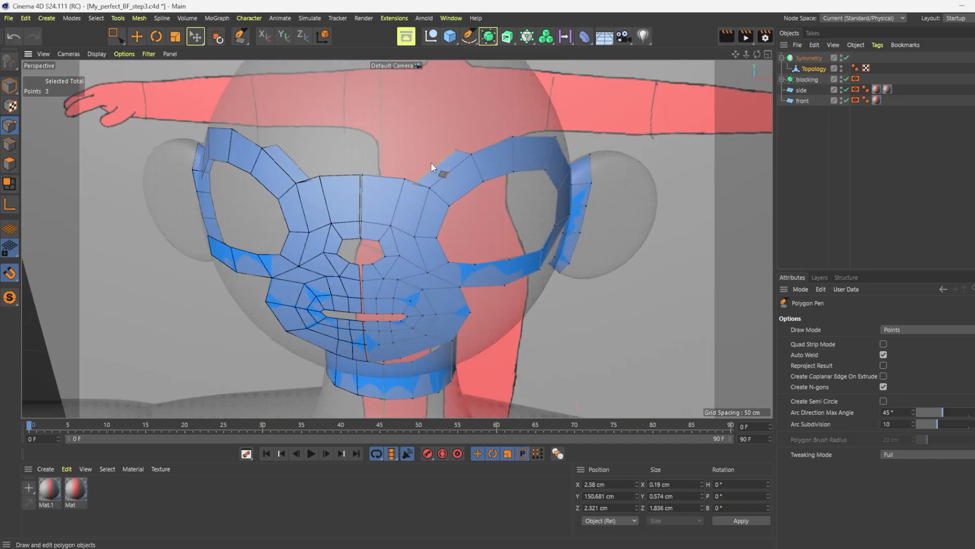
drag(432, 163, 364, 137)
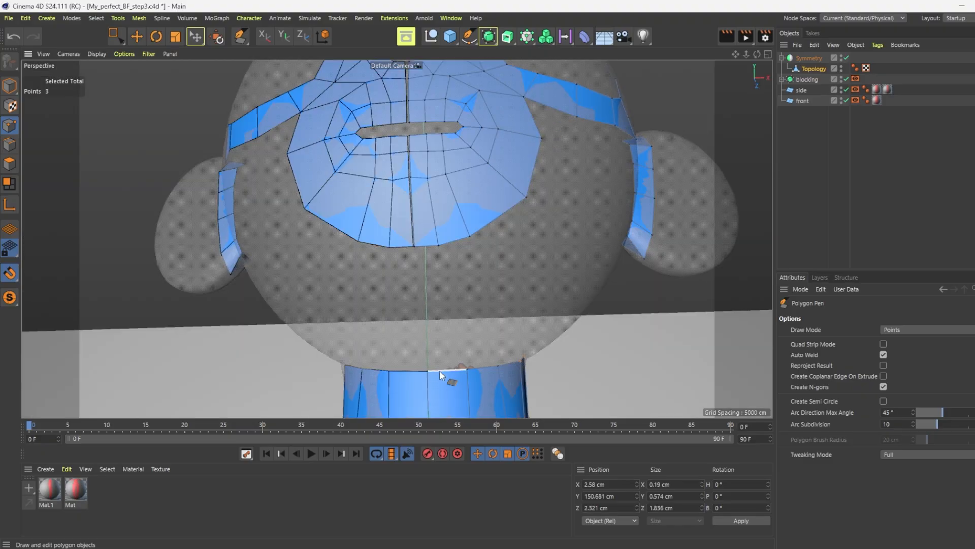
ctrl+drag(440, 370, 435, 329)
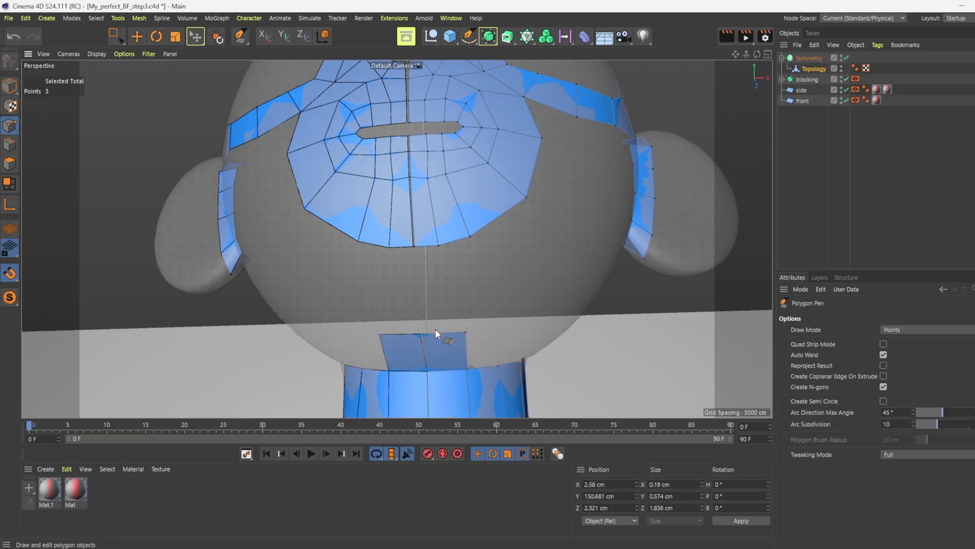
scroll(435, 329, down, 3)
Step: Extend the new quad row above the neck loop around the side of the neck to the centre line at the back
drag(756, 54, 640, 57)
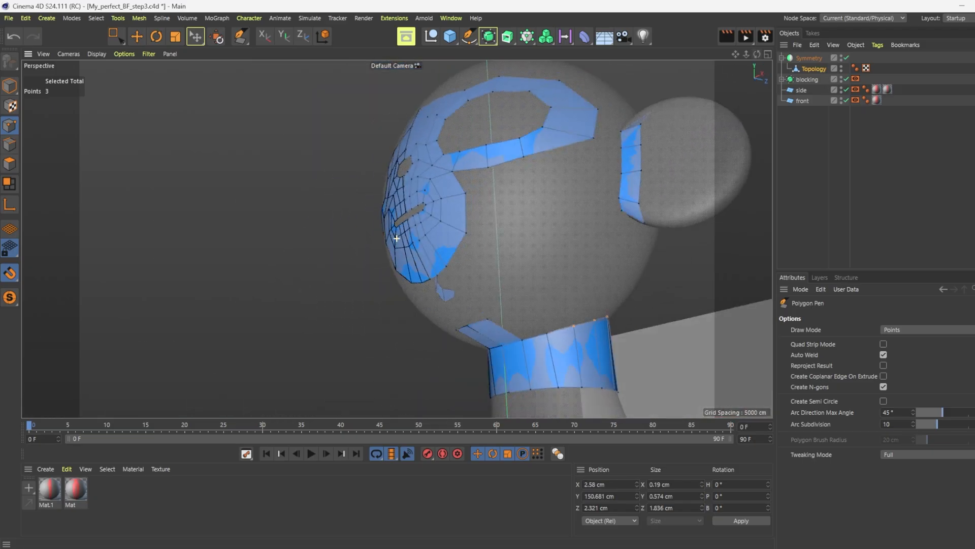
ctrl+drag(511, 322, 574, 313)
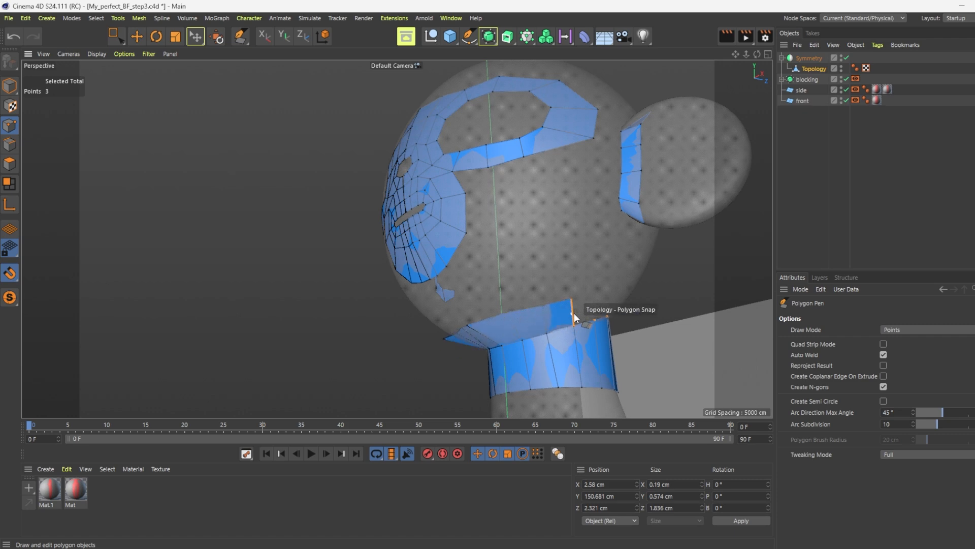
scroll(444, 318, down, 3)
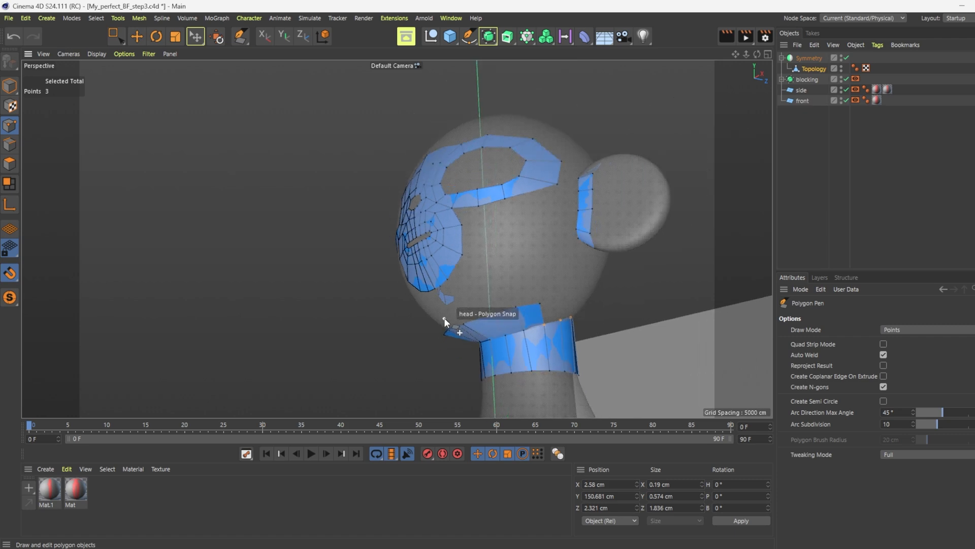
alt+drag(397, 239, 544, 242)
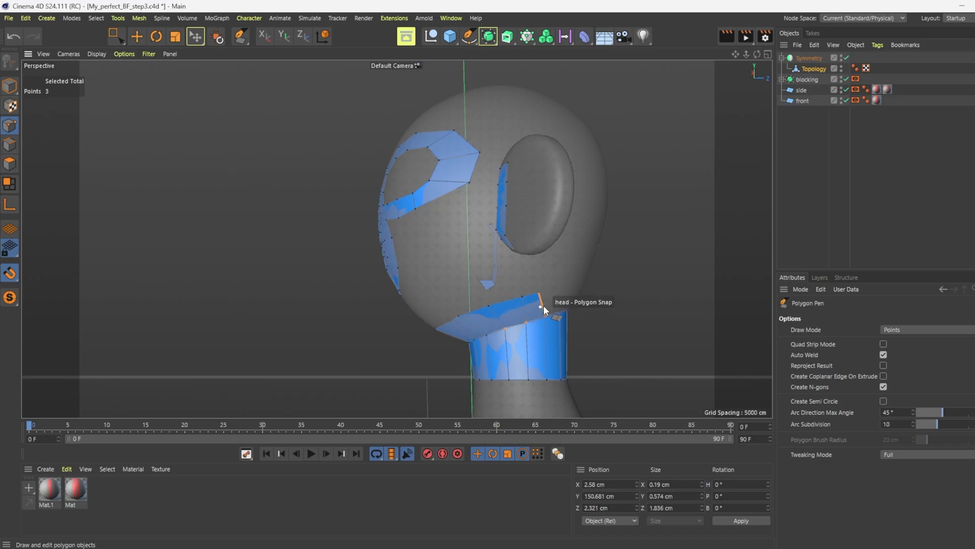
alt+drag(548, 289, 401, 292)
drag(483, 296, 490, 290)
ctrl+drag(501, 306, 570, 295)
drag(760, 55, 681, 55)
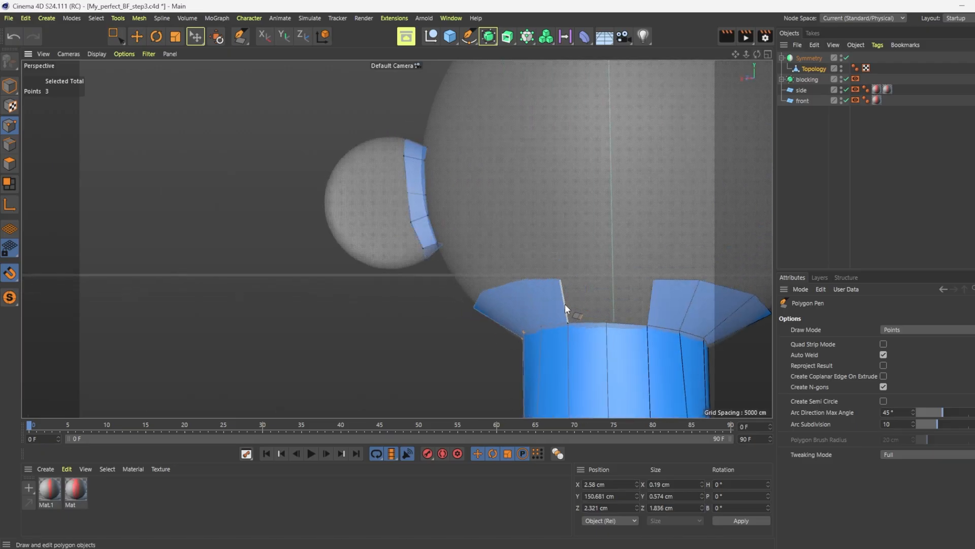
ctrl+drag(566, 306, 602, 279)
scroll(602, 319, down, 2)
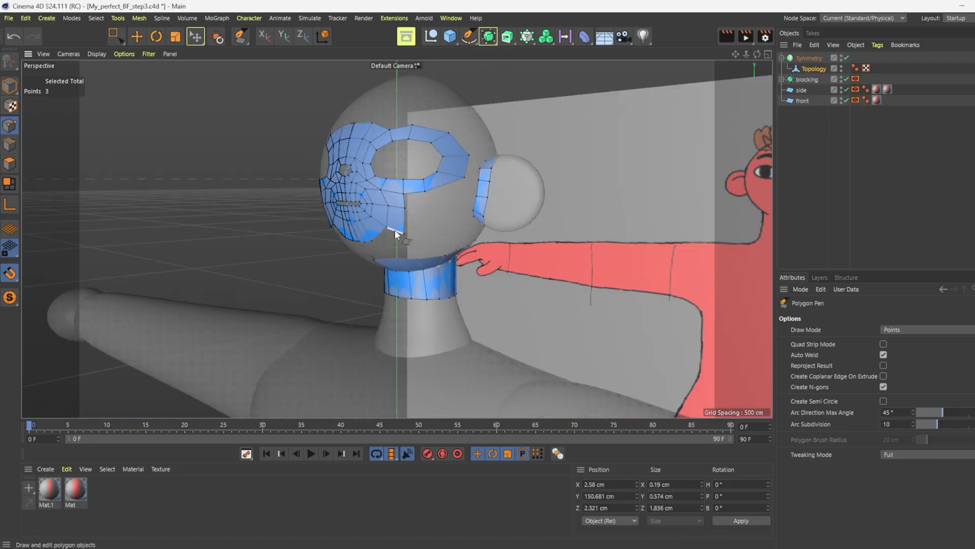
Step: Extrude a quad row outside the mouth loops along the lower cheek to the chin's centre line, and start another row below it
ctrl+drag(395, 231, 351, 255)
scroll(392, 244, up, 4)
scroll(383, 239, up, 3)
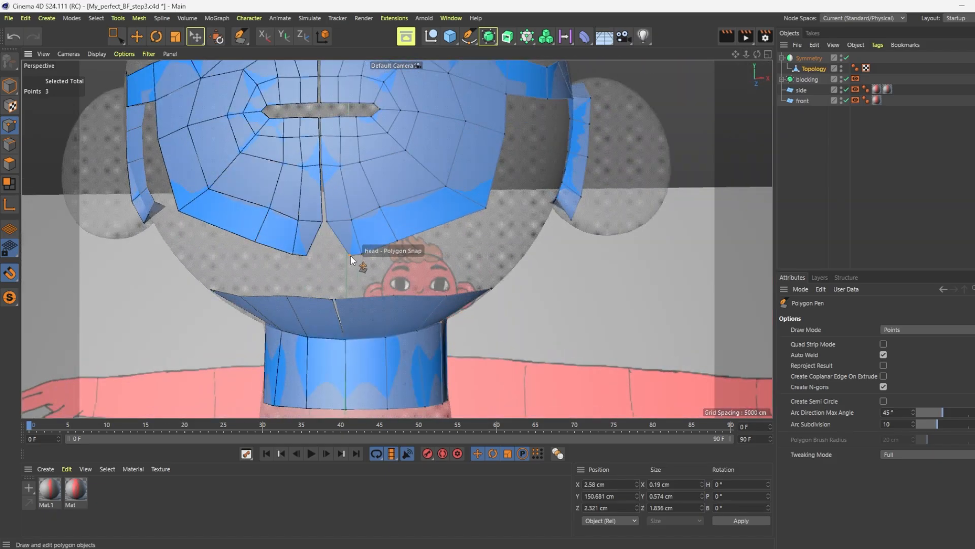
scroll(331, 253, down, 4)
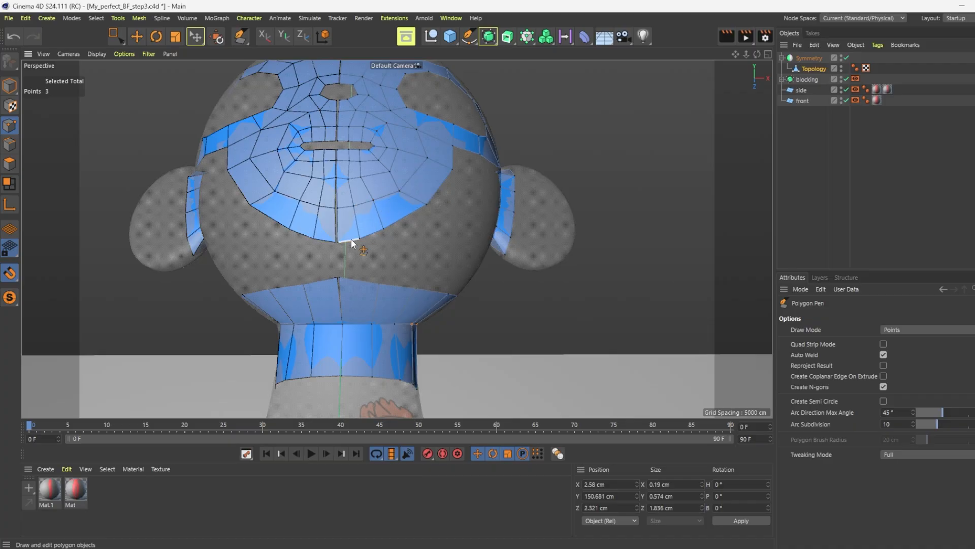
scroll(373, 215, down, 2)
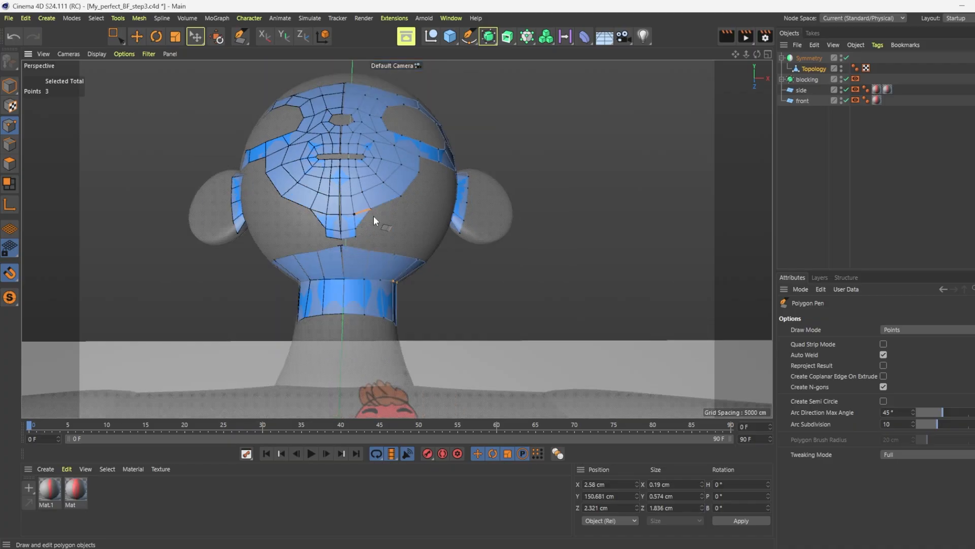
Step: Extend the outer jaw row up the cheek to the eye loop and fill quads between the chin, cheek and outer eye edge
drag(367, 219, 426, 183)
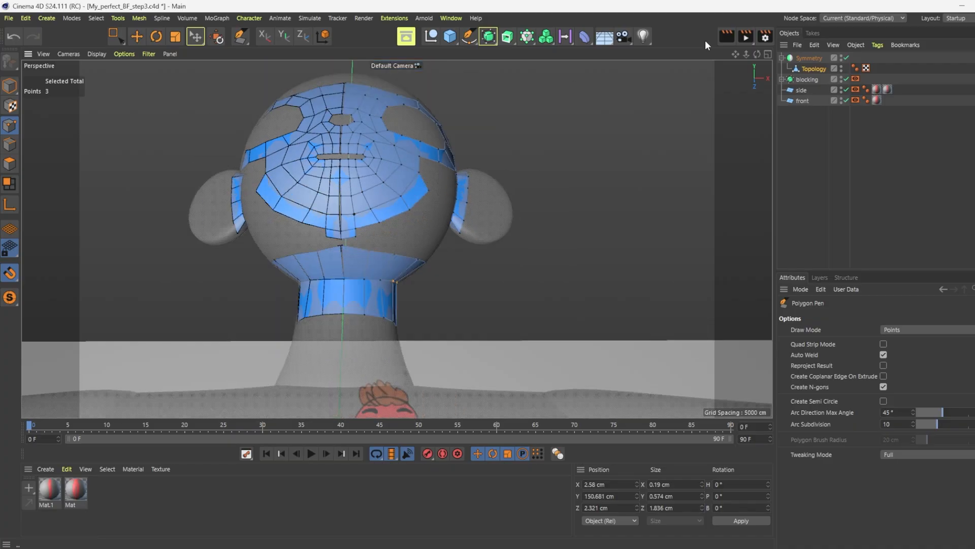
alt+drag(610, 121, 401, 177)
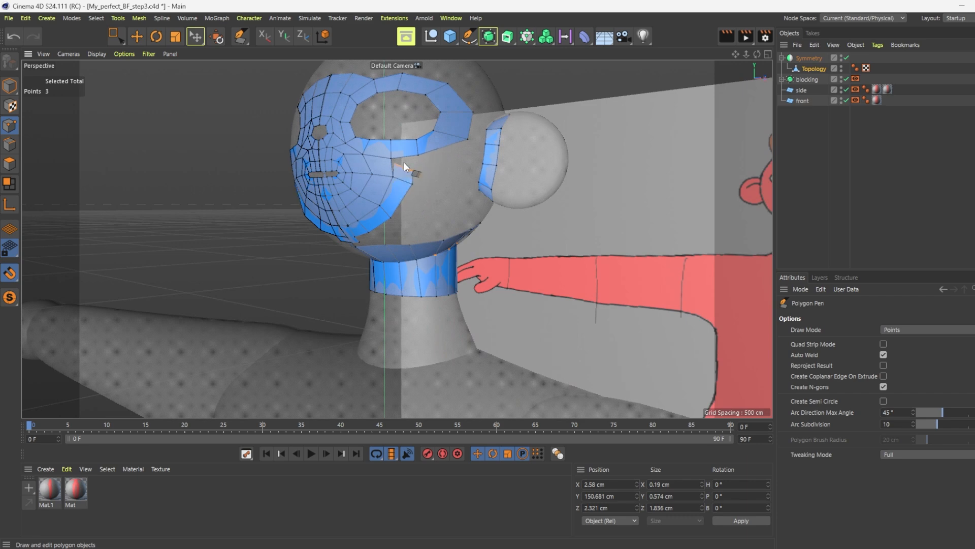
alt+drag(463, 169, 450, 197)
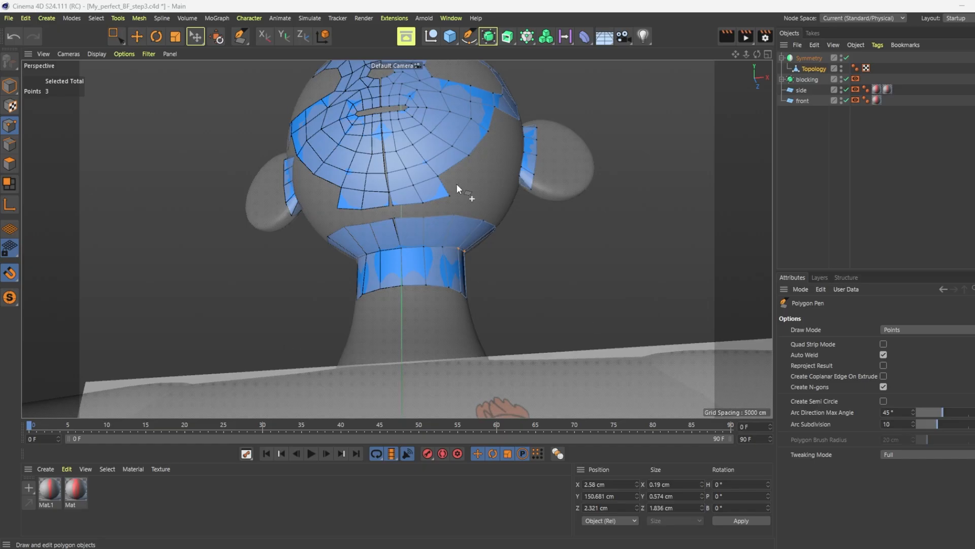
scroll(272, 194, down, 3)
alt+drag(396, 235, 279, 255)
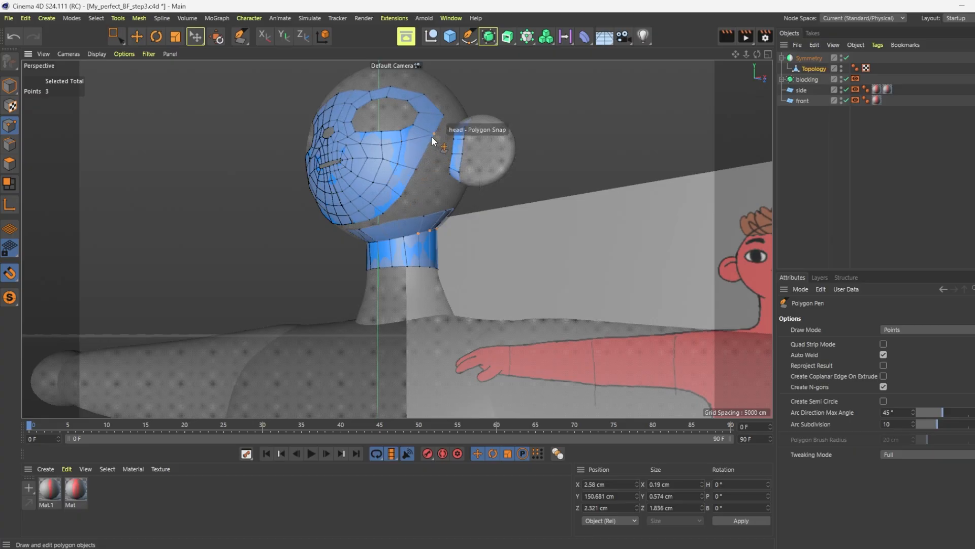
scroll(430, 138, down, 2)
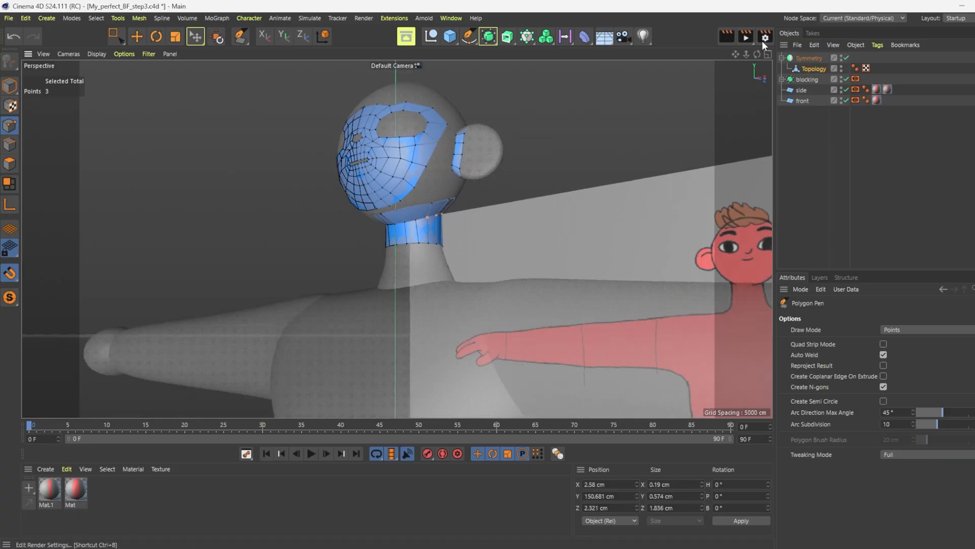
drag(757, 54, 863, 54)
alt+drag(396, 238, 392, 147)
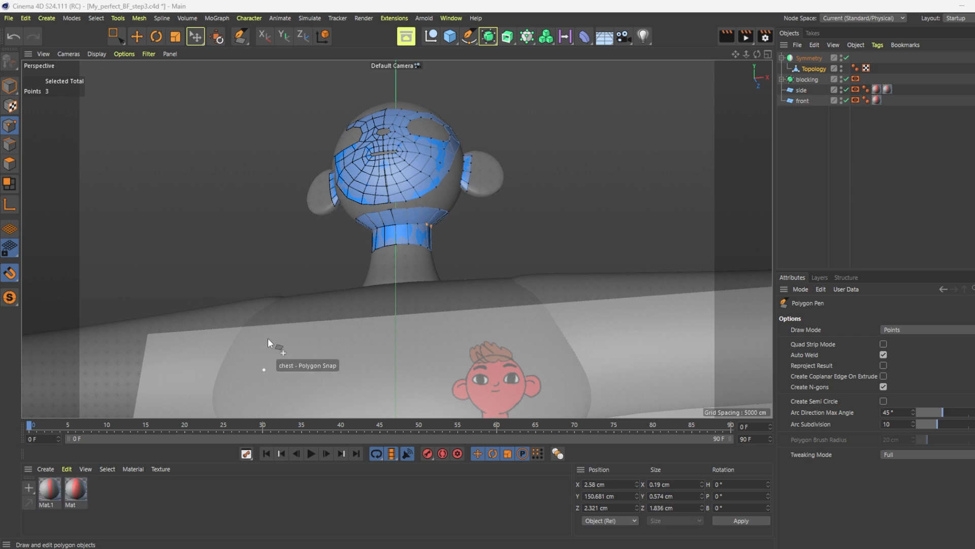
Step: Inspect the edge flow around the mouth by selecting edges and edge loops that run from the lips toward the chin
click(137, 36)
click(9, 144)
scroll(434, 151, up, 1)
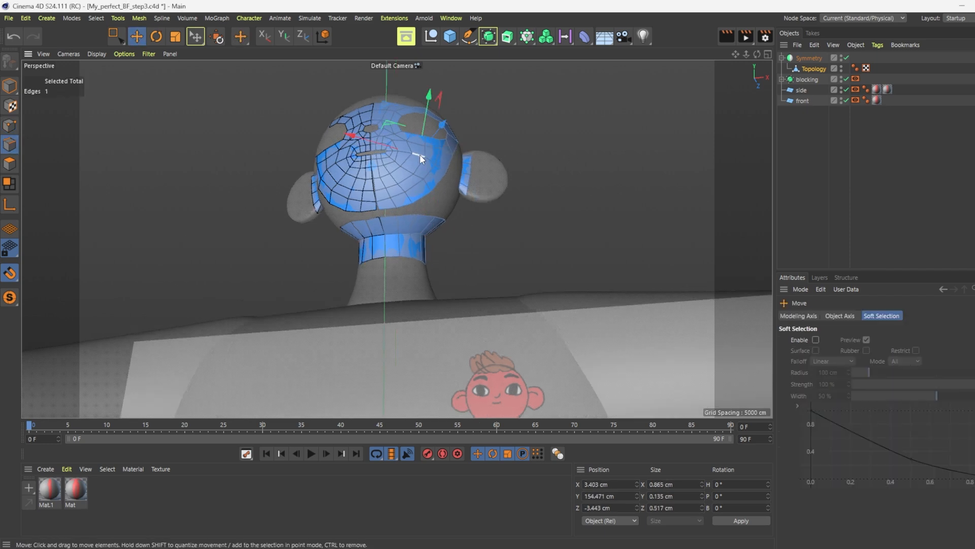
click(420, 154)
double_click(396, 180)
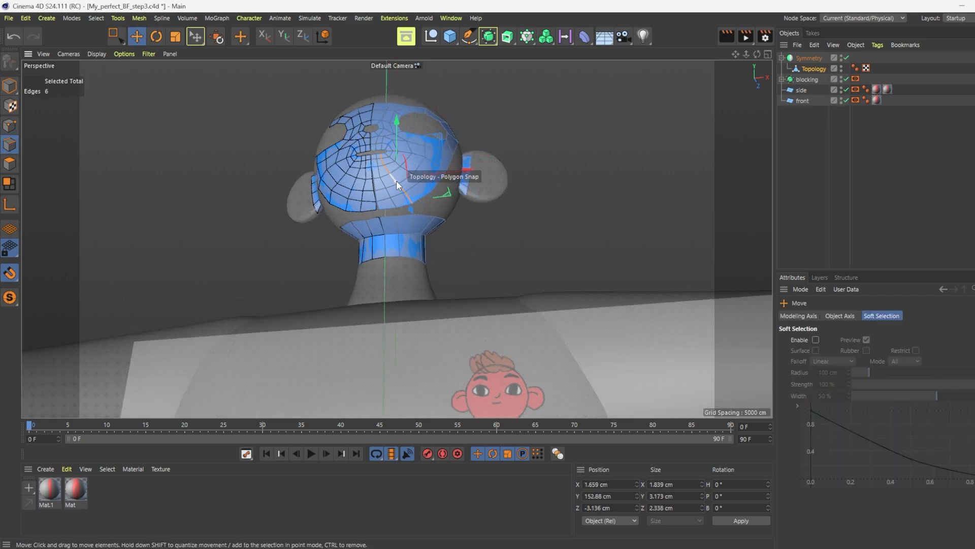
double_click(388, 191)
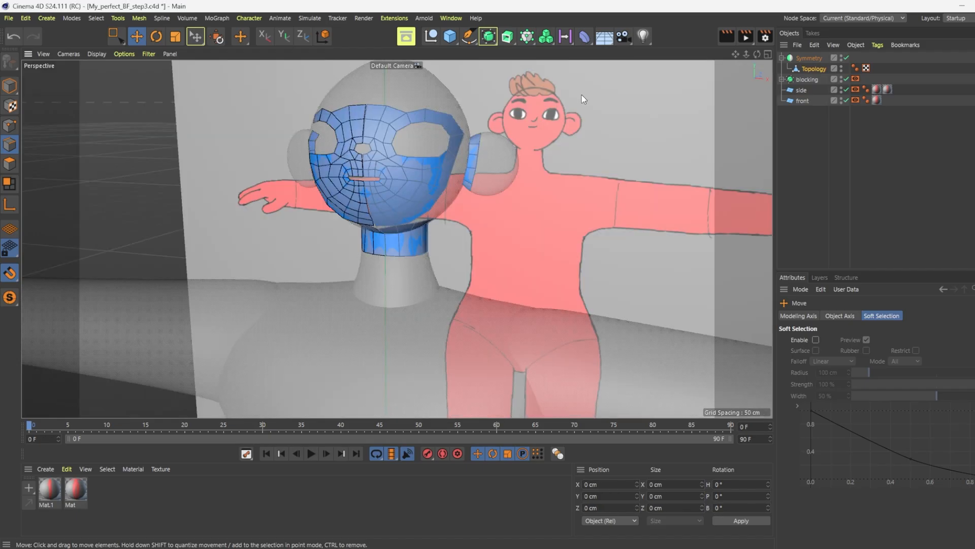
Step: Examine the polygon loops around the eye, nose, mouth and ear by selecting each with Loop Selection
click(104, 18)
click(112, 48)
click(410, 120)
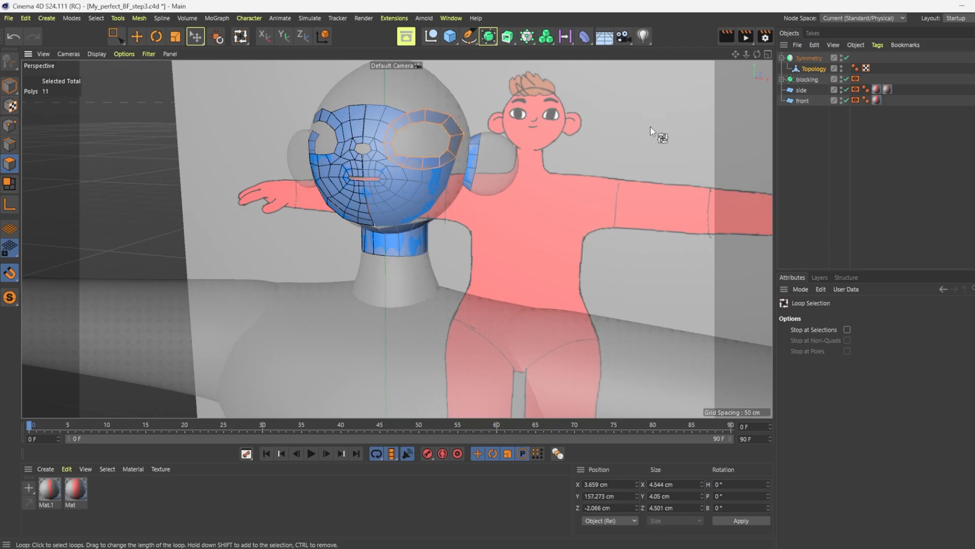
click(369, 146)
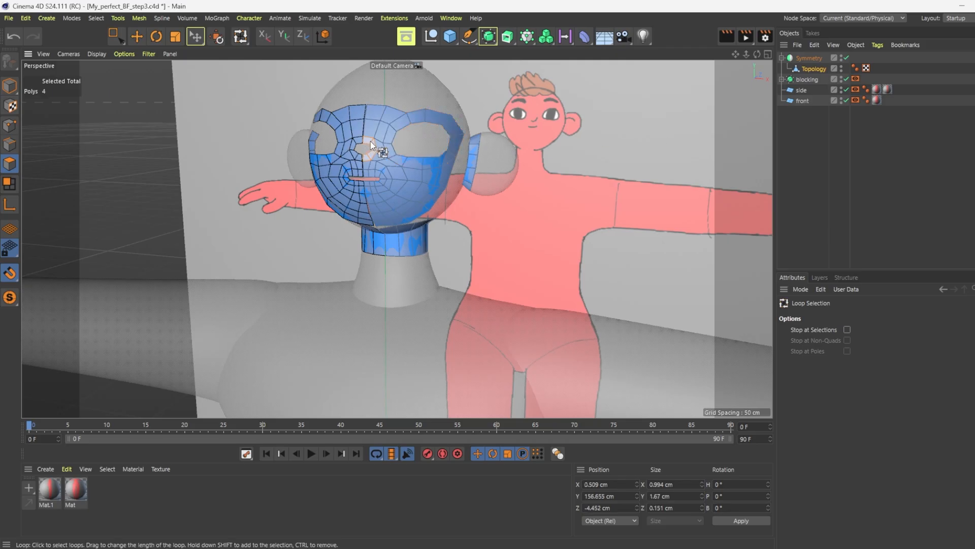
click(381, 172)
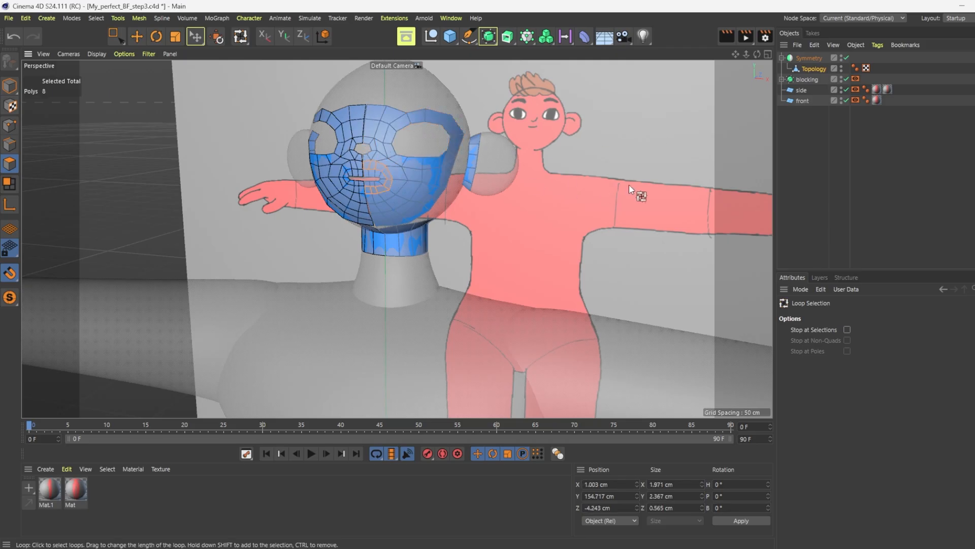
click(478, 145)
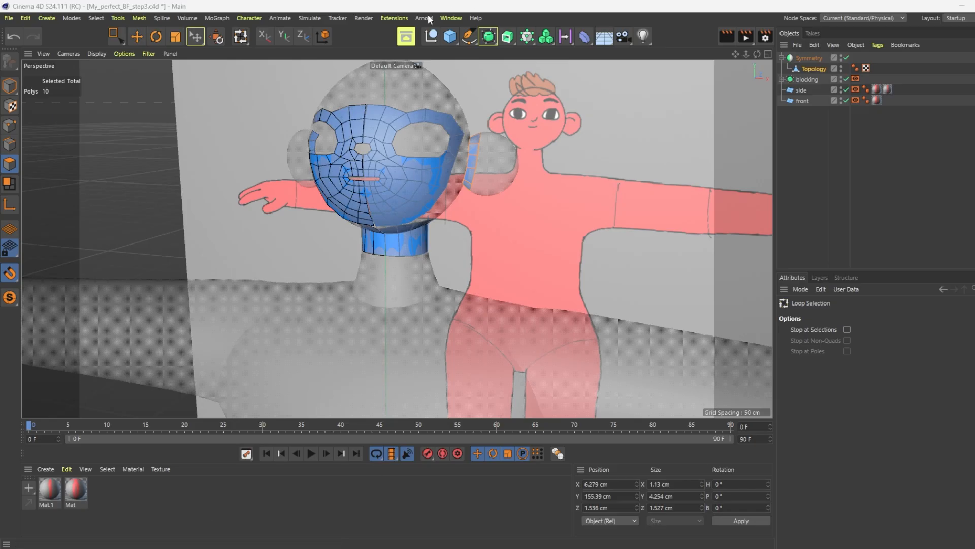
Step: Fill the gap between the chin and the neck row with Polygon Pen quads, continuing outward along the jaw
drag(757, 52, 756, 19)
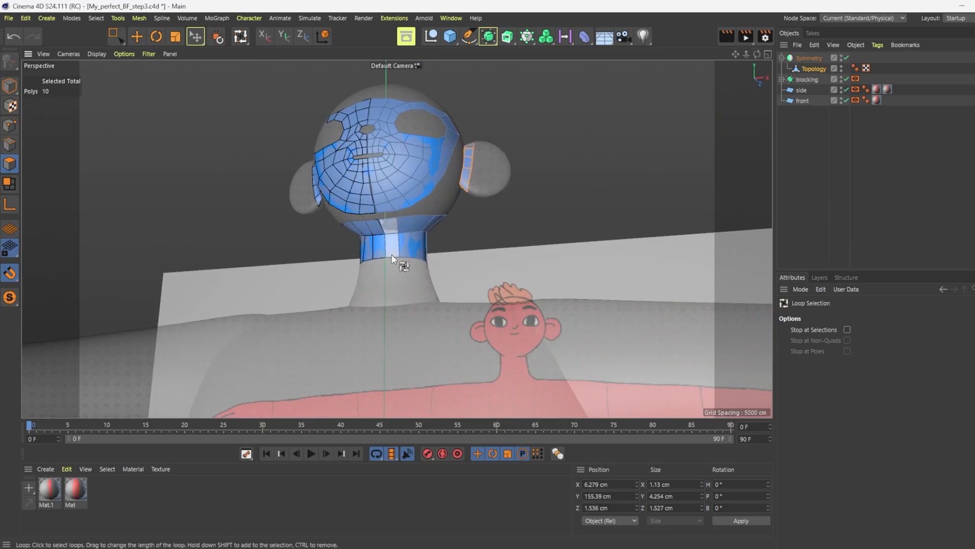
scroll(392, 254, up, 2)
right_click(417, 202)
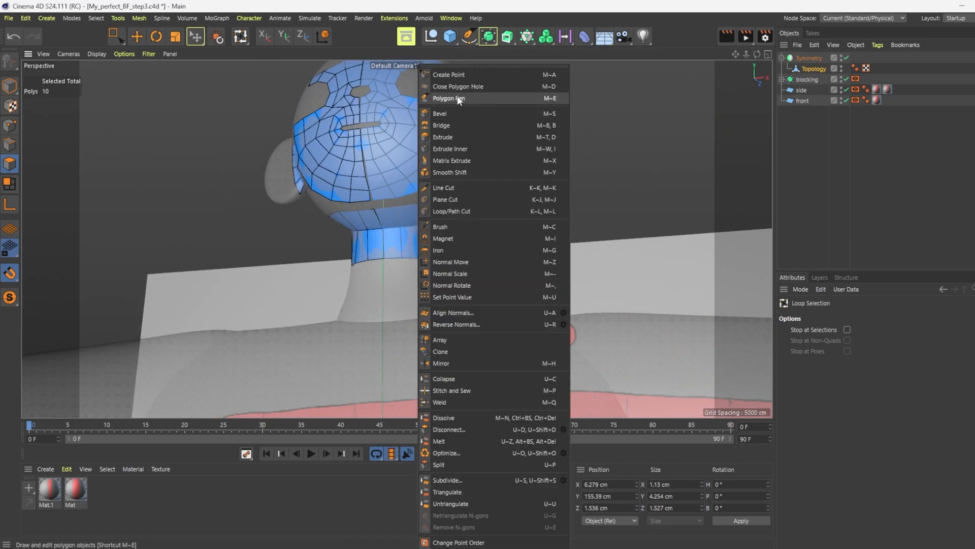
click(447, 96)
scroll(401, 187, up, 2)
scroll(401, 188, up, 1)
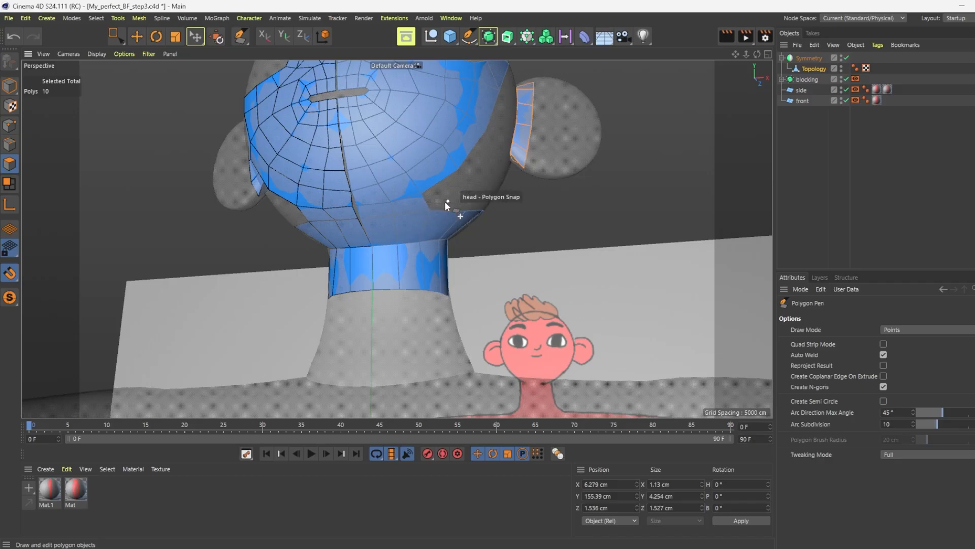
ctrl+drag(444, 200, 470, 184)
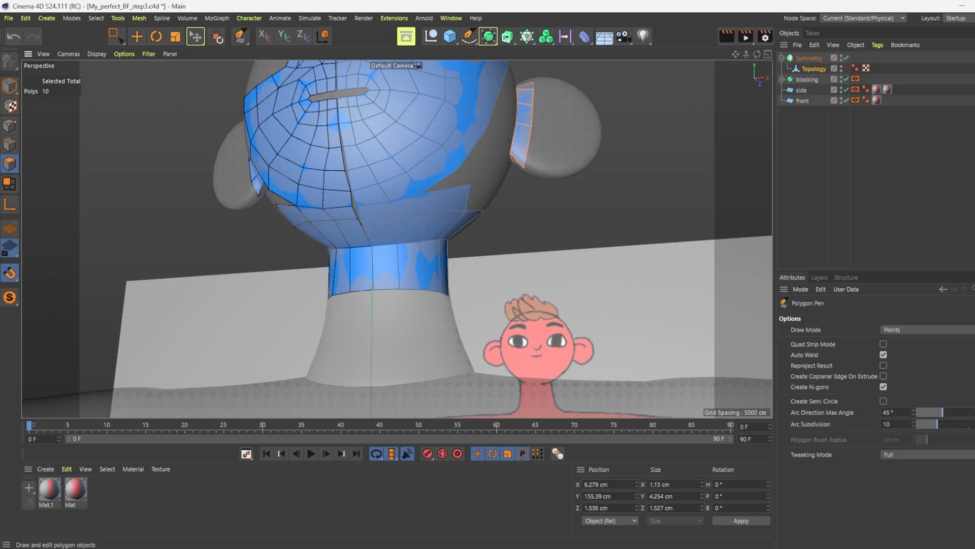
drag(745, 54, 532, 172)
drag(391, 207, 745, 55)
scroll(508, 184, down, 2)
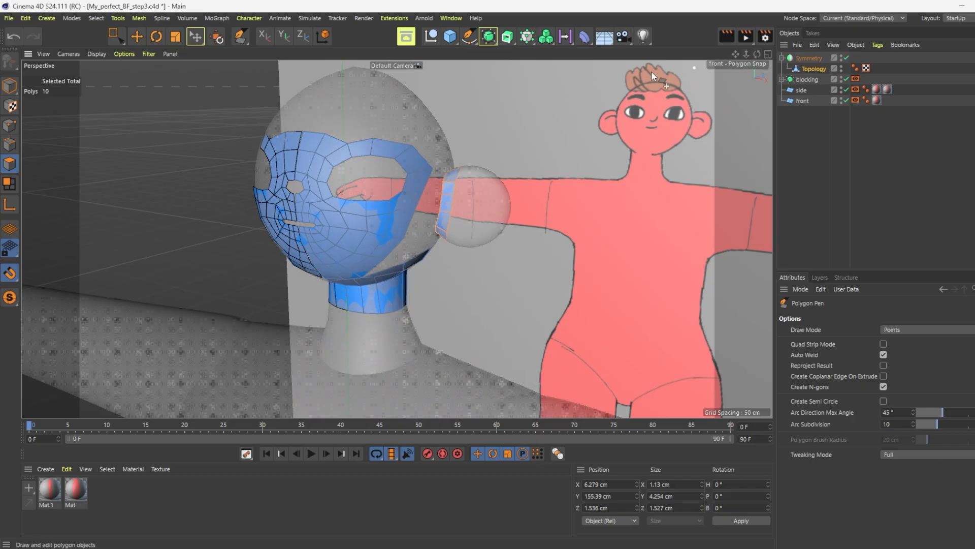
Step: Extrude a row of quads from the forehead's centre patch outward above the eye loop and adjust its upper points
drag(313, 128, 405, 129)
scroll(314, 111, up, 3)
key(ctrl+z)
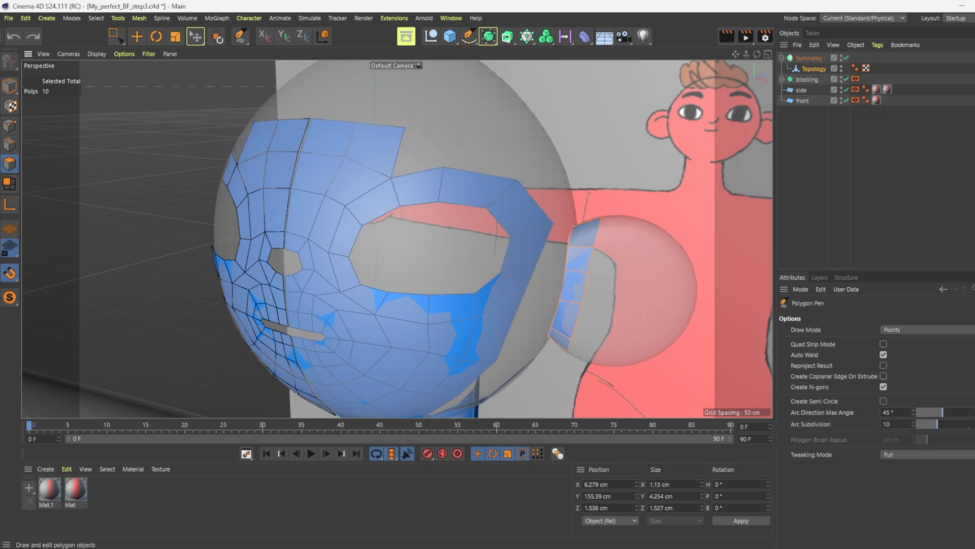
ctrl+drag(398, 153, 518, 177)
drag(565, 153, 584, 168)
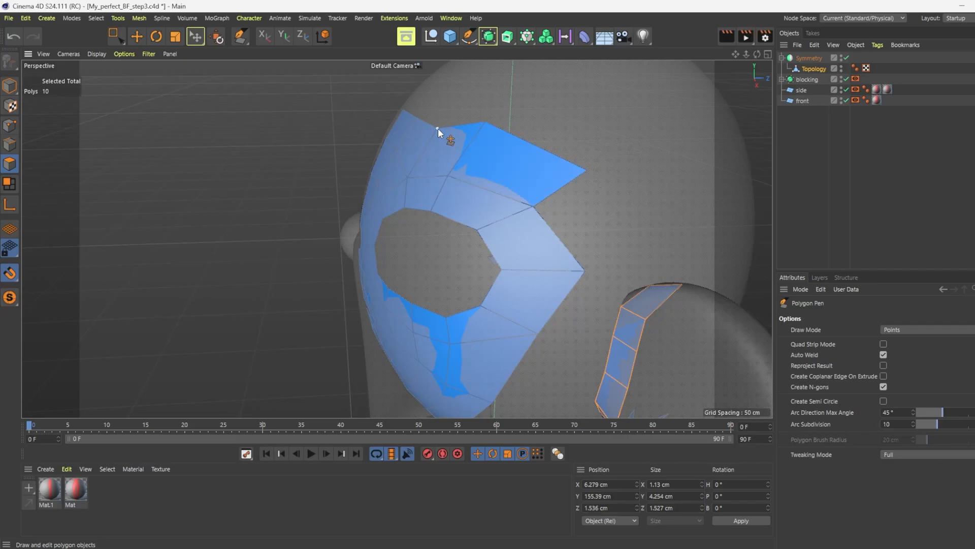
drag(438, 128, 438, 119)
drag(485, 122, 477, 136)
drag(584, 169, 566, 166)
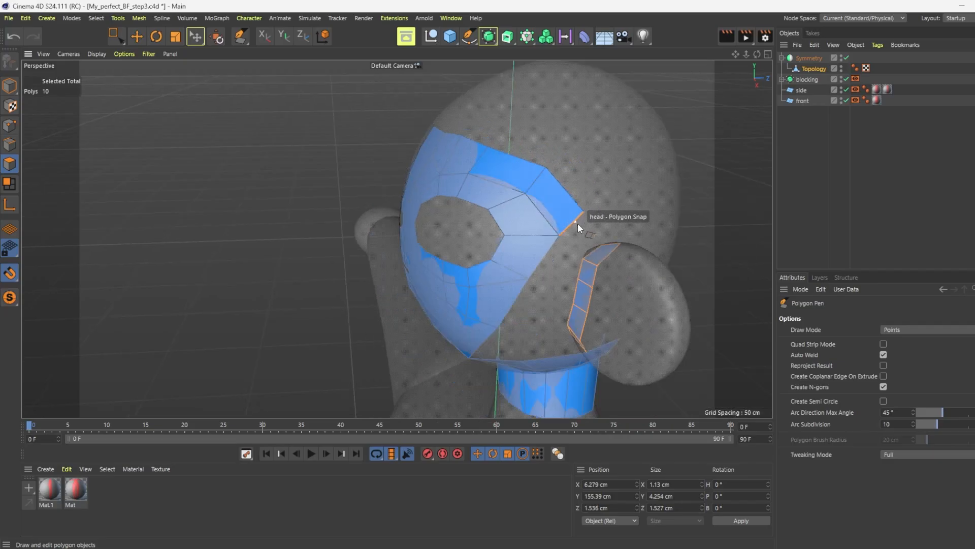
Step: Continue the forehead row around the outer corner of the eye and down the temple toward the ear, adjusting its outer points
drag(584, 212, 542, 235)
drag(591, 222, 579, 228)
drag(545, 167, 552, 179)
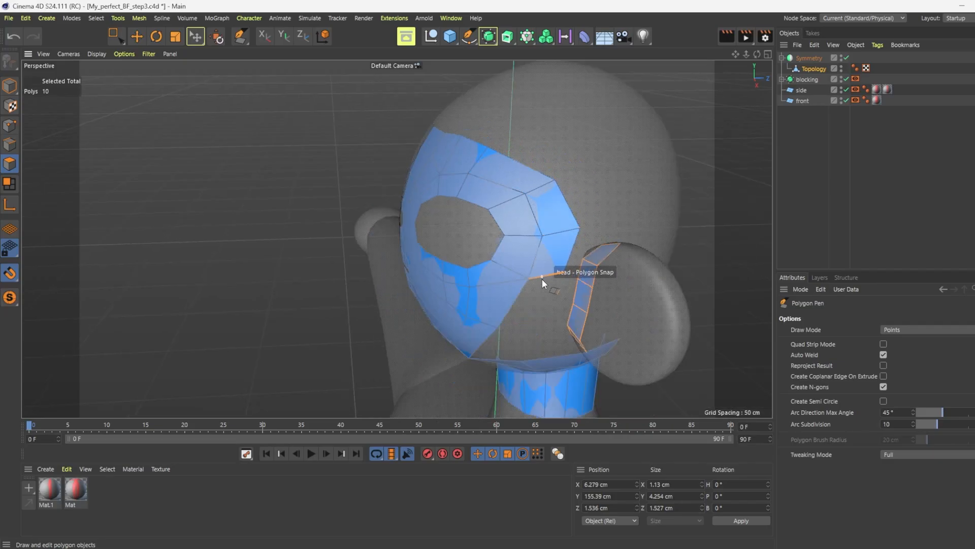
alt+drag(542, 287, 396, 237)
scroll(518, 130, up, 3)
ctrl+drag(532, 130, 500, 199)
ctrl+drag(500, 198, 485, 115)
scroll(525, 225, down, 4)
scroll(429, 138, up, 3)
alt+drag(496, 114, 537, 254)
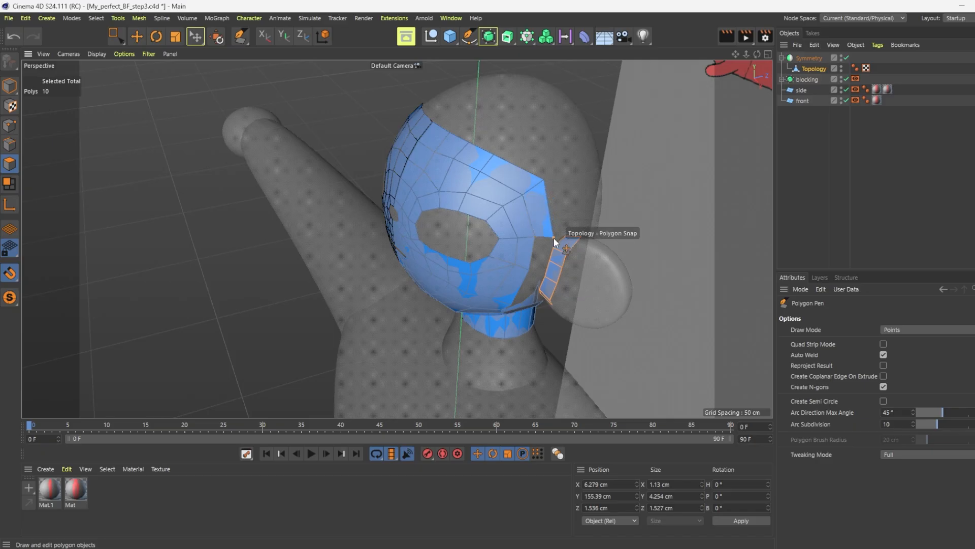
Step: Bridge the gap between the outer cheek edge and the front of the ear loop with Polygon Pen quads
alt+drag(636, 322, 699, 67)
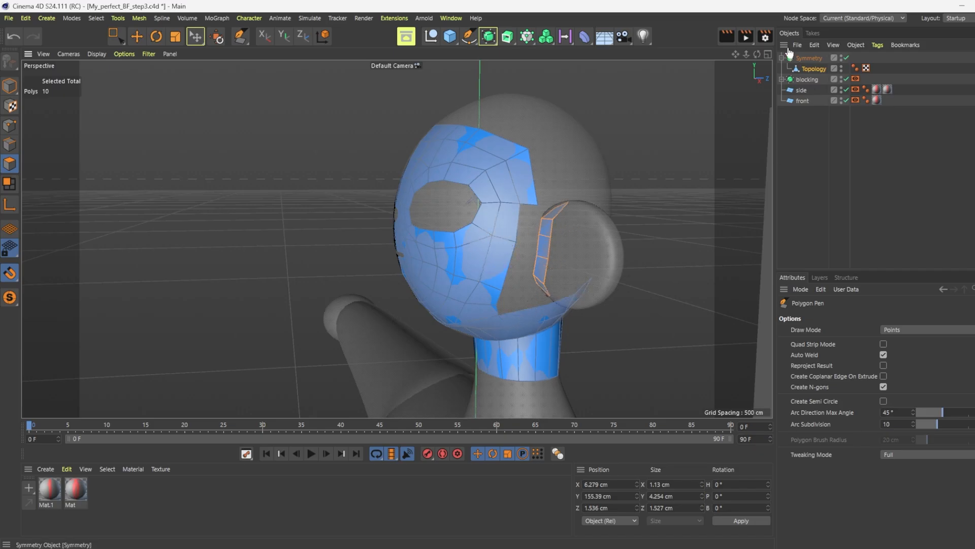
drag(756, 54, 783, 46)
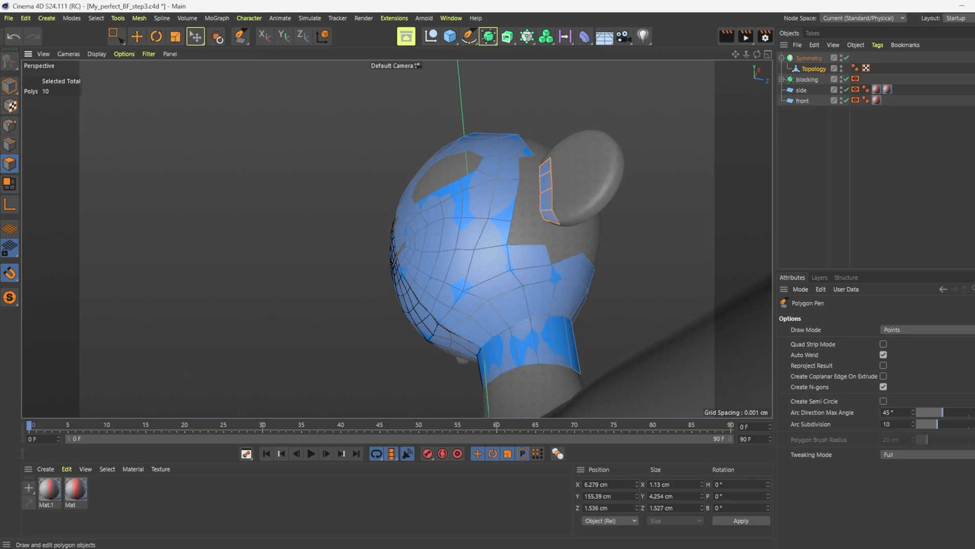
drag(757, 54, 757, 61)
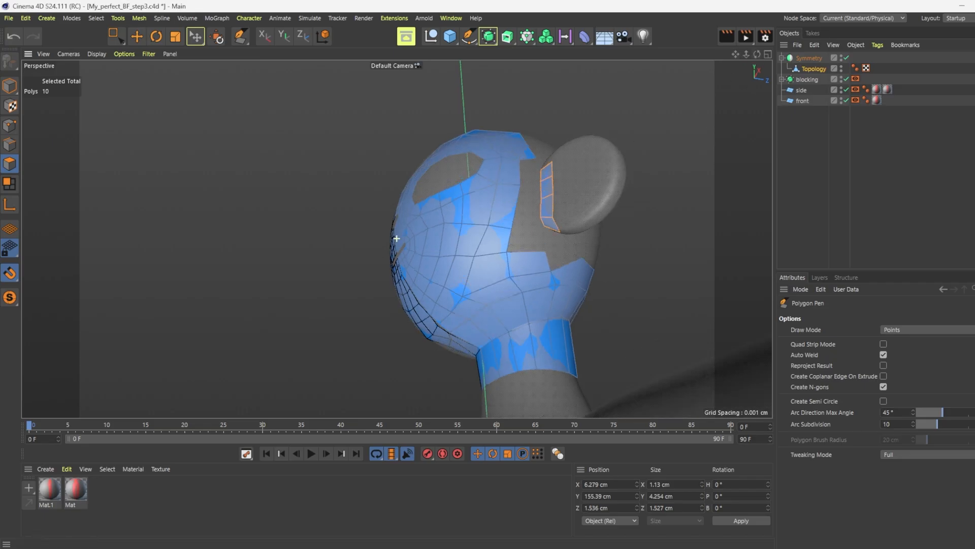
alt+drag(631, 102, 631, 177)
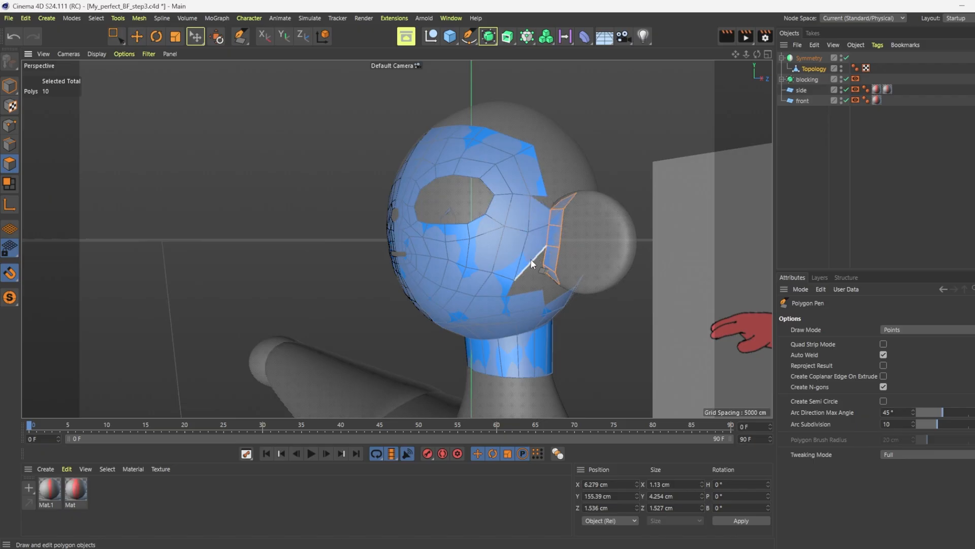
drag(515, 280, 537, 271)
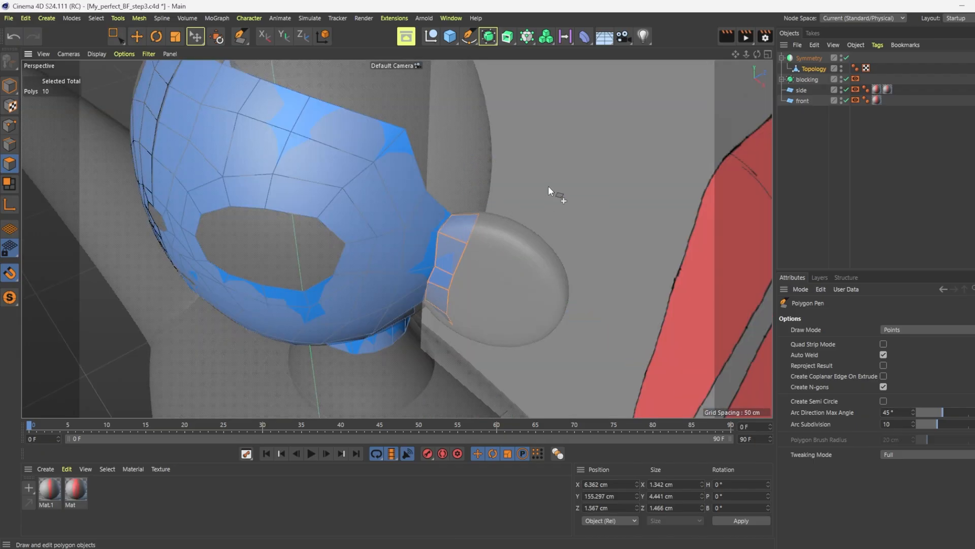
Step: Extrude the ear loop's lower front edge into the cheek gap and weld it to the surrounding cheek quads
scroll(544, 187, down, 4)
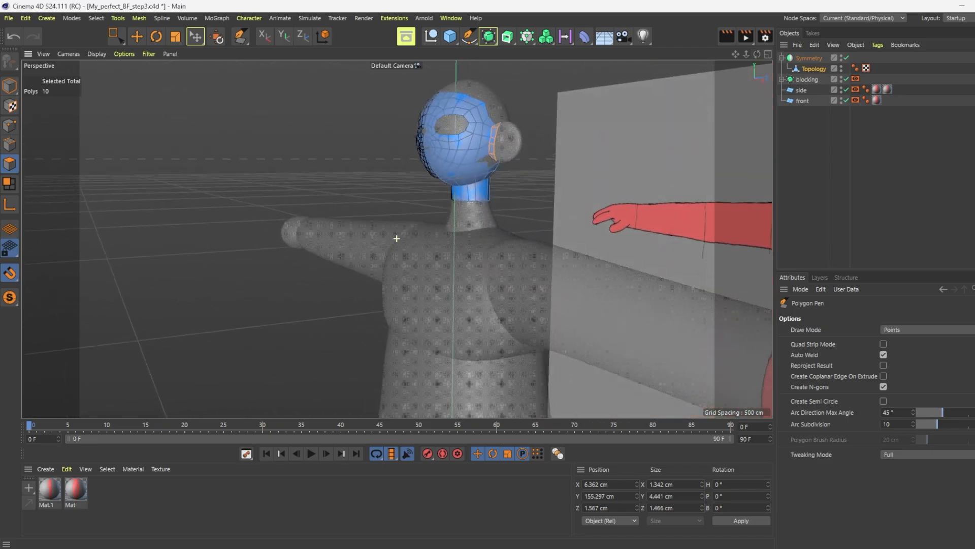
scroll(485, 145, up, 5)
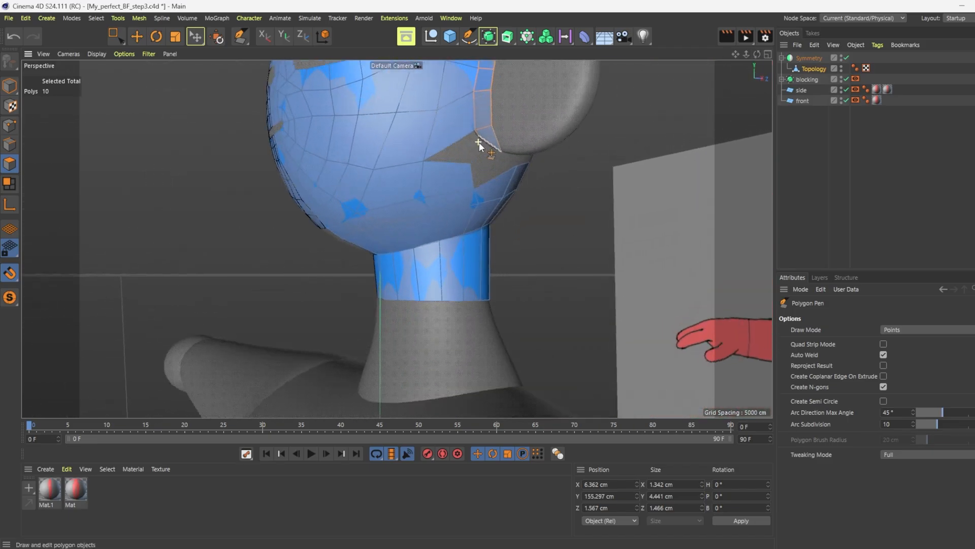
drag(757, 54, 731, 66)
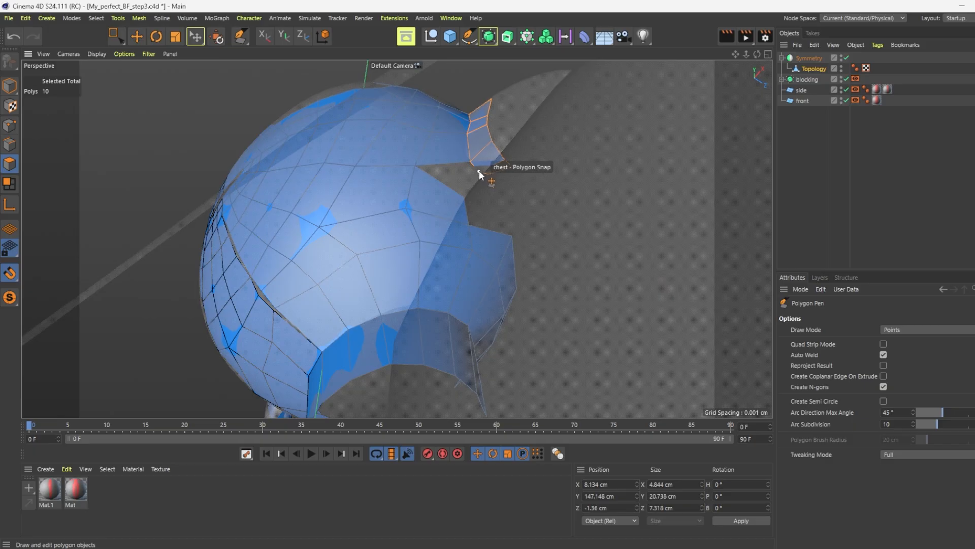
scroll(479, 171, up, 3)
scroll(480, 159, up, 2)
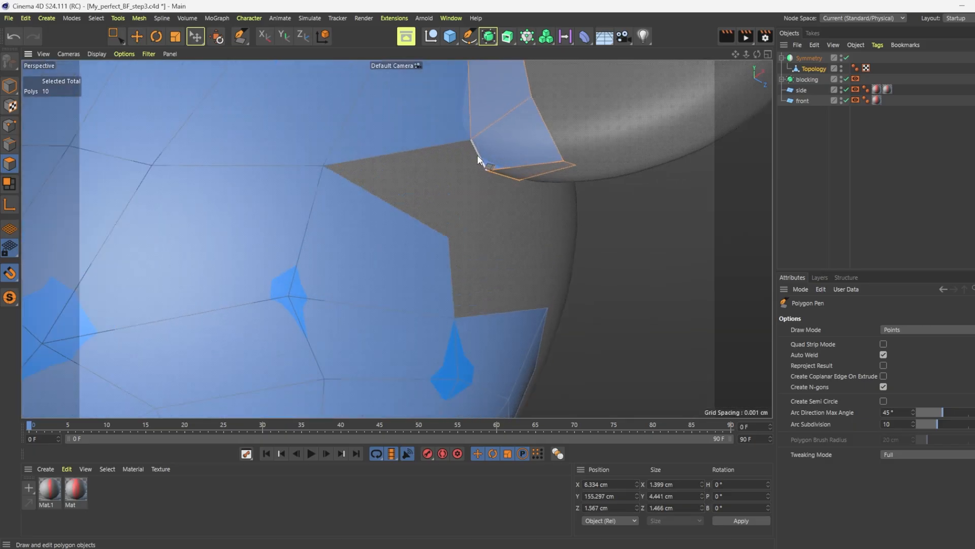
ctrl+drag(478, 155, 337, 284)
scroll(559, 245, down, 3)
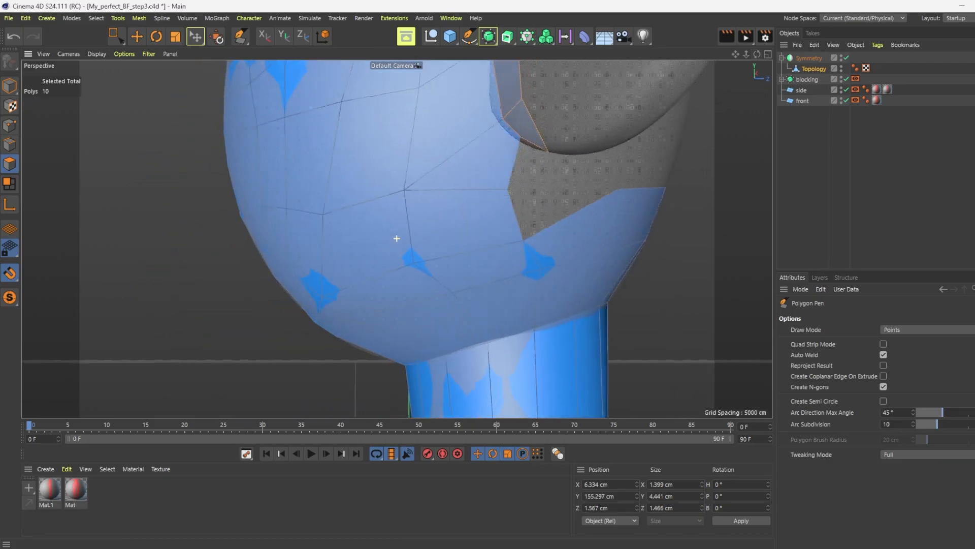
Step: Fill the notch beneath the ear with quads extruded from the ear loop's bottom edge to the jaw row
alt+drag(397, 239, 292, 177)
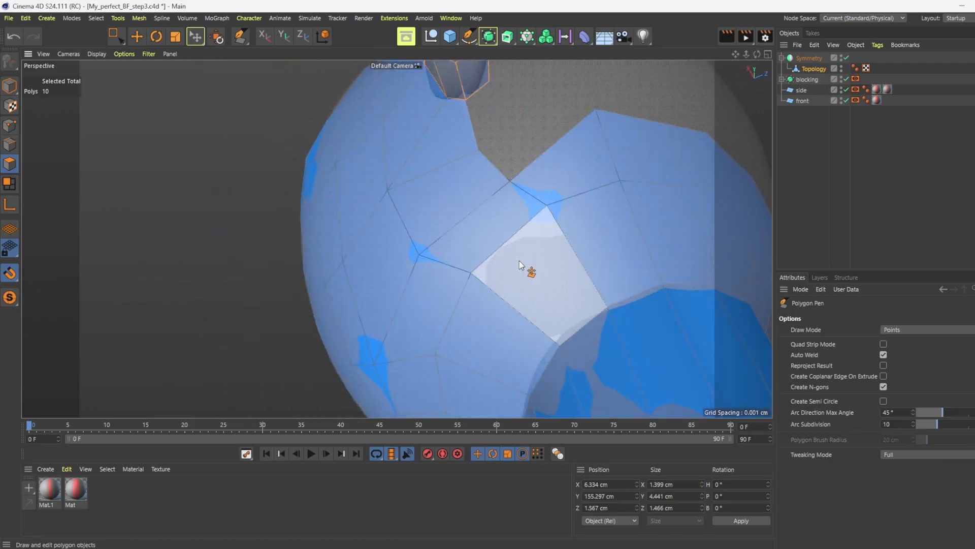
scroll(520, 261, down, 1)
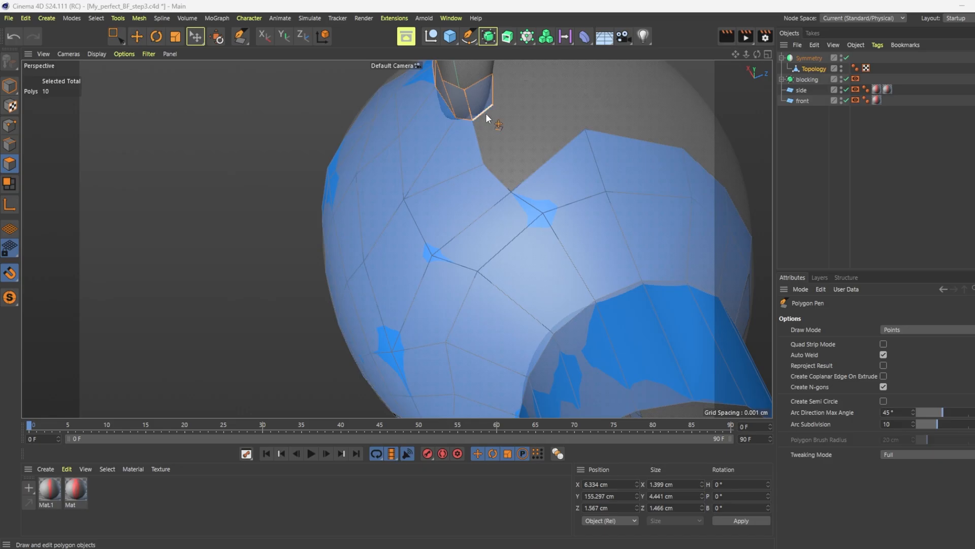
ctrl+drag(482, 112, 504, 160)
key(ctrl+z)
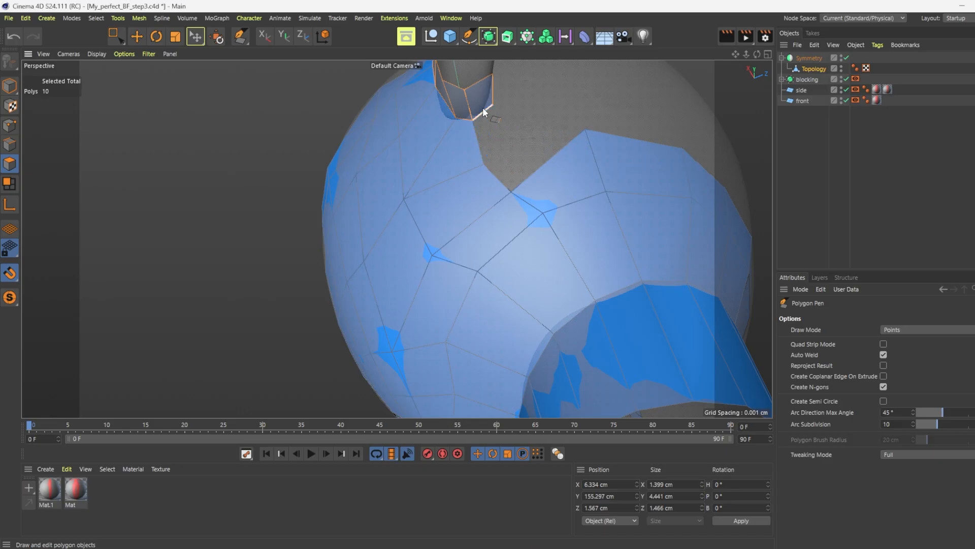
ctrl+drag(481, 111, 553, 158)
scroll(557, 253, down, 3)
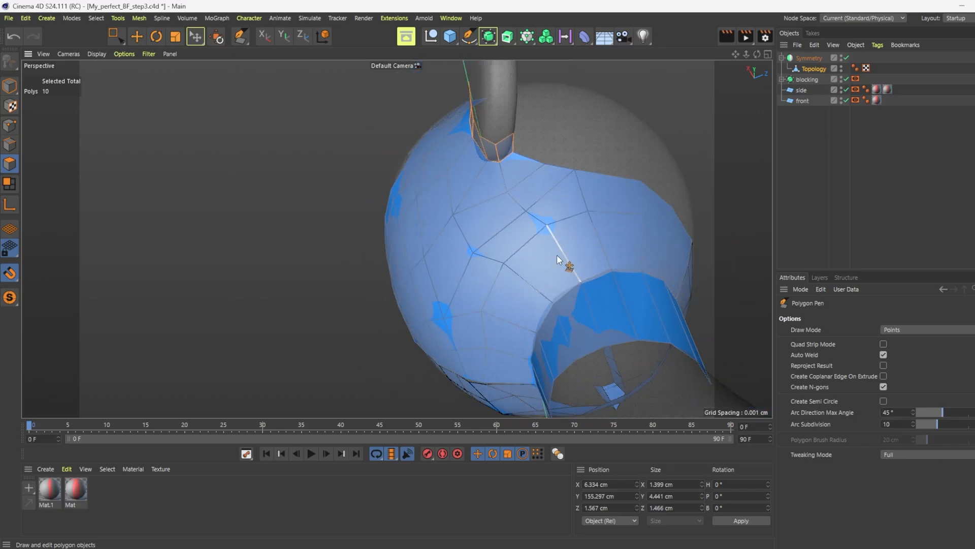
Step: Extrude quads behind the ear down to the jaw row, adjust their points and add a second column beside them
scroll(511, 242, down, 2)
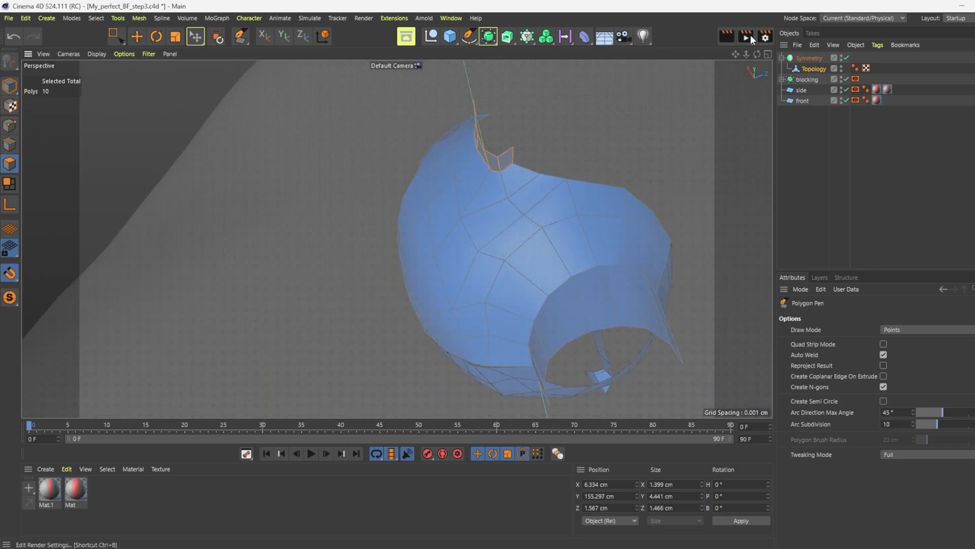
drag(756, 54, 737, 71)
scroll(346, 274, up, 6)
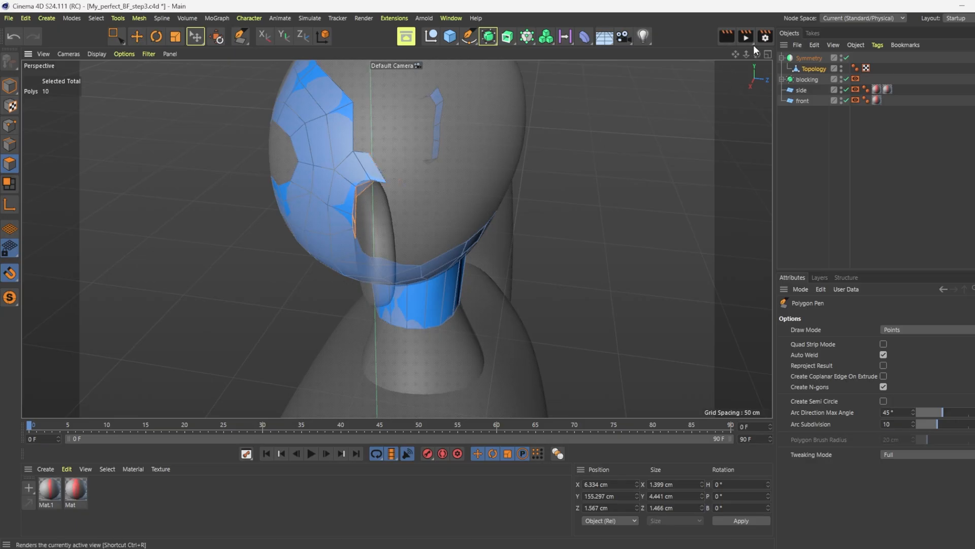
drag(757, 54, 721, 55)
alt+drag(397, 238, 451, 194)
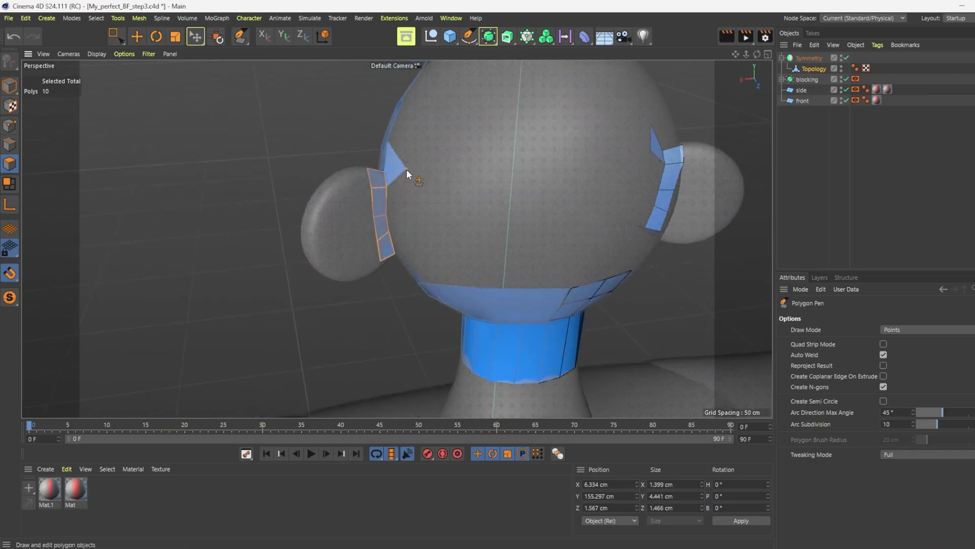
double_click(410, 165)
ctrl+drag(394, 178, 415, 200)
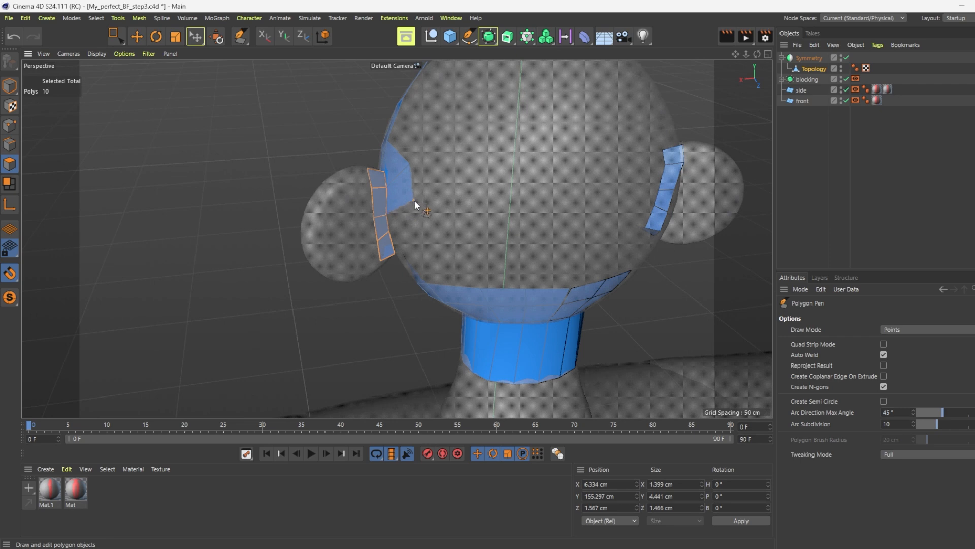
drag(408, 165, 406, 169)
ctrl+drag(398, 211, 425, 246)
drag(425, 211, 419, 237)
drag(411, 177, 402, 185)
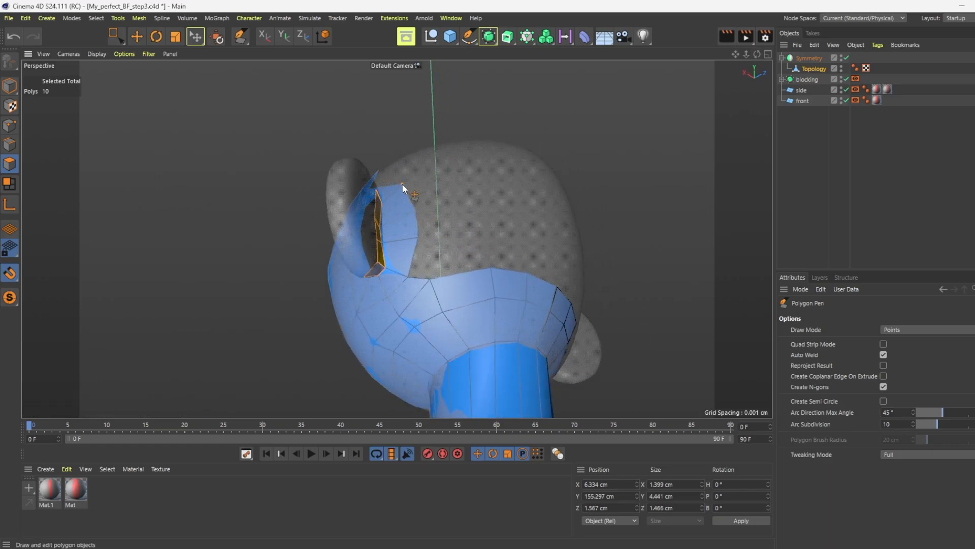
ctrl+drag(418, 277, 440, 202)
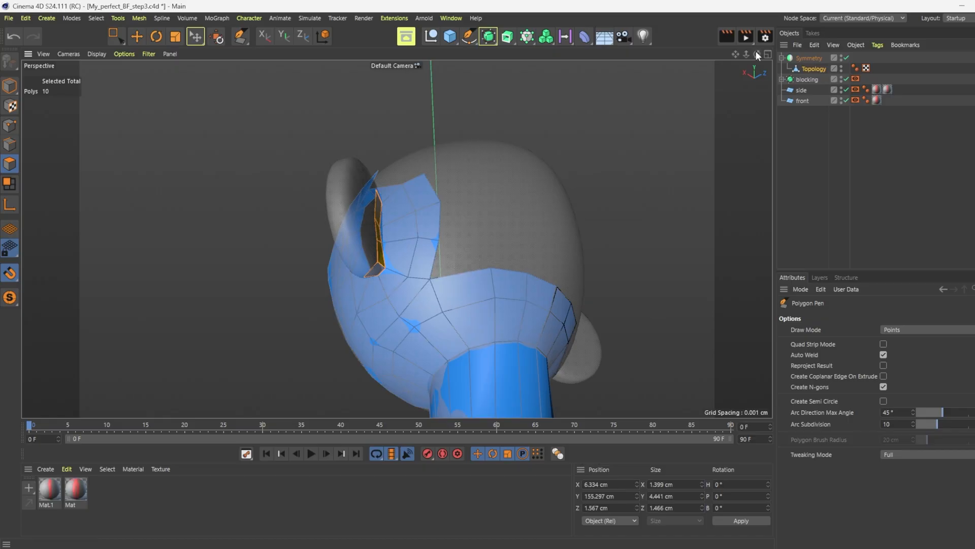
Step: Extend rows of quads from behind the ear across the back of the head to the centre line, up to the temple edge
drag(758, 55, 635, 122)
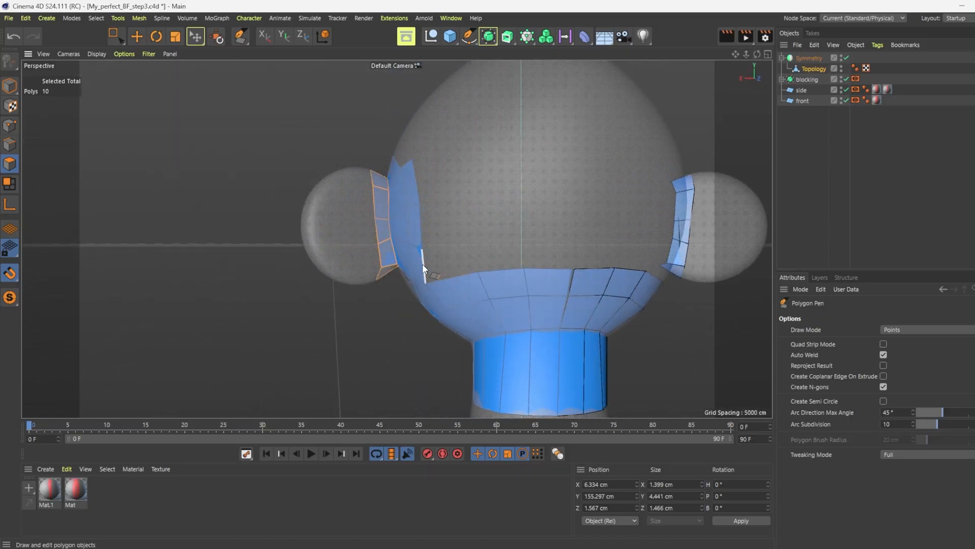
ctrl+drag(422, 264, 572, 251)
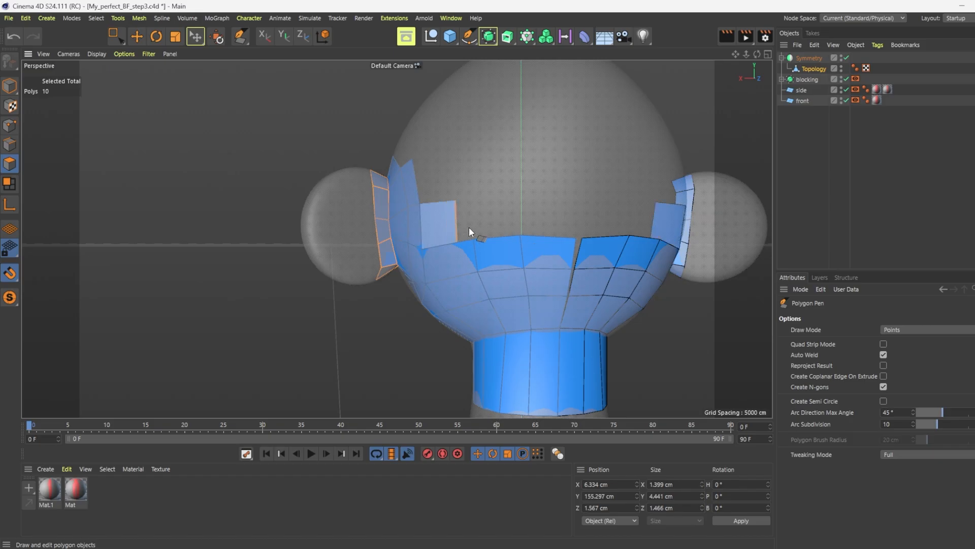
ctrl+drag(476, 222, 579, 196)
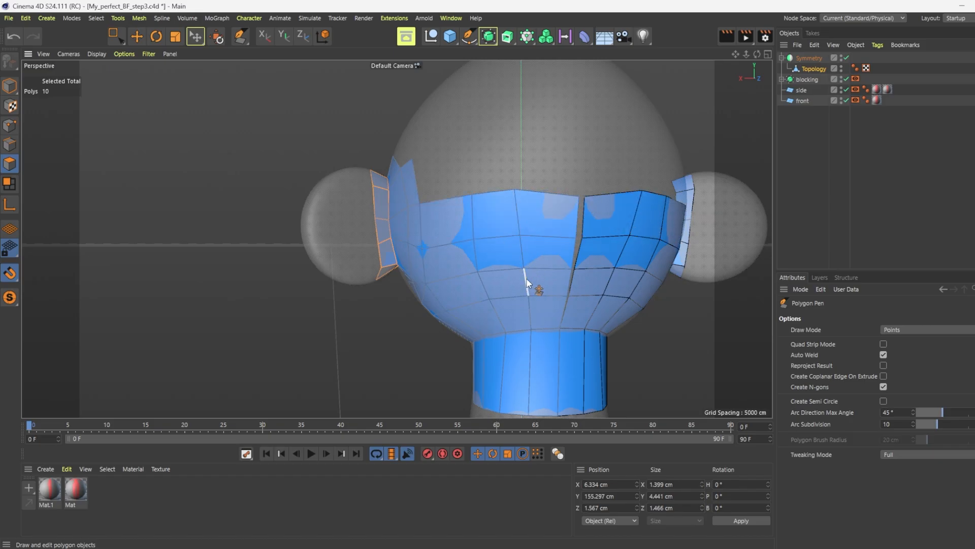
alt+drag(396, 239, 410, 254)
ctrl+drag(420, 195, 584, 198)
alt+drag(430, 171, 762, 124)
scroll(433, 167, down, 1)
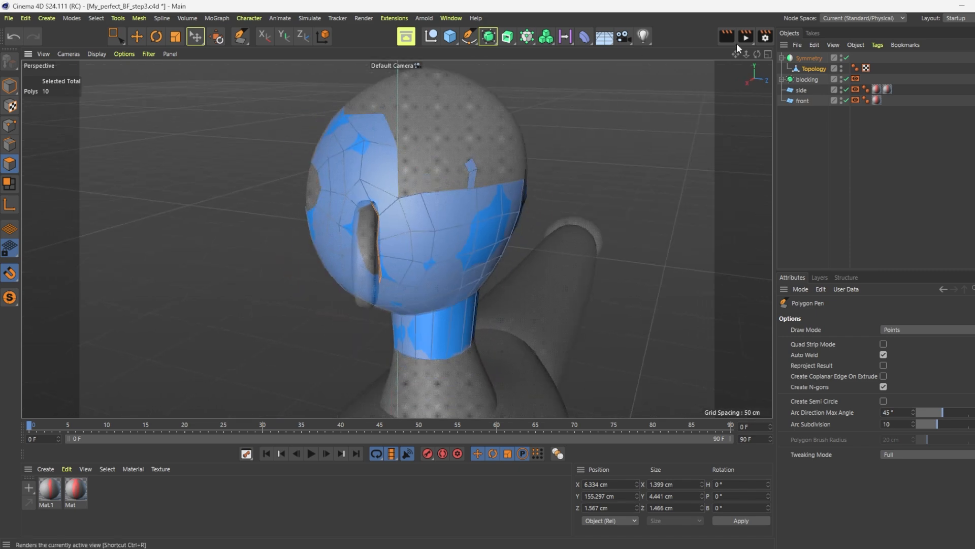
Step: Examine the head topology from the front and above, checking the forehead, ear and remaining open crown
drag(756, 54, 863, 67)
alt+drag(397, 238, 212, 145)
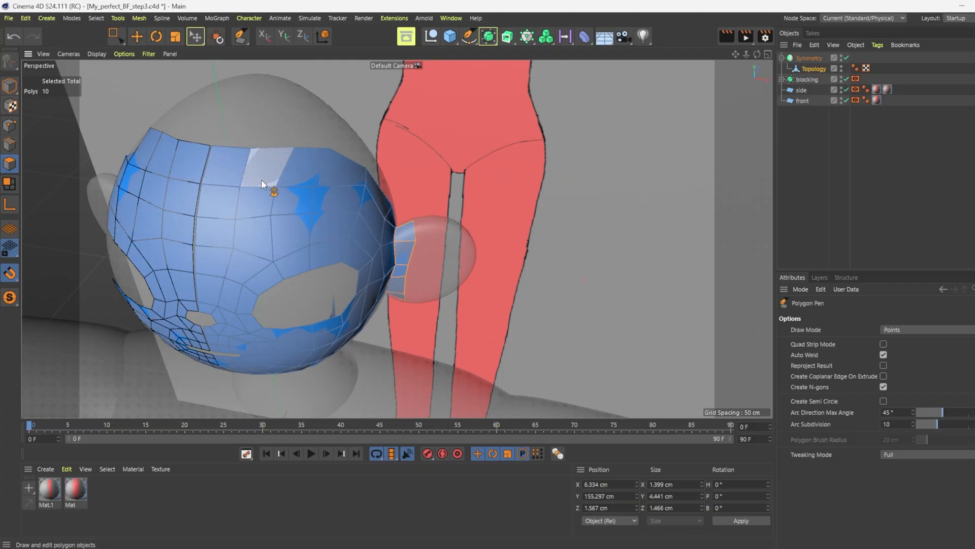
scroll(265, 176, down, 10)
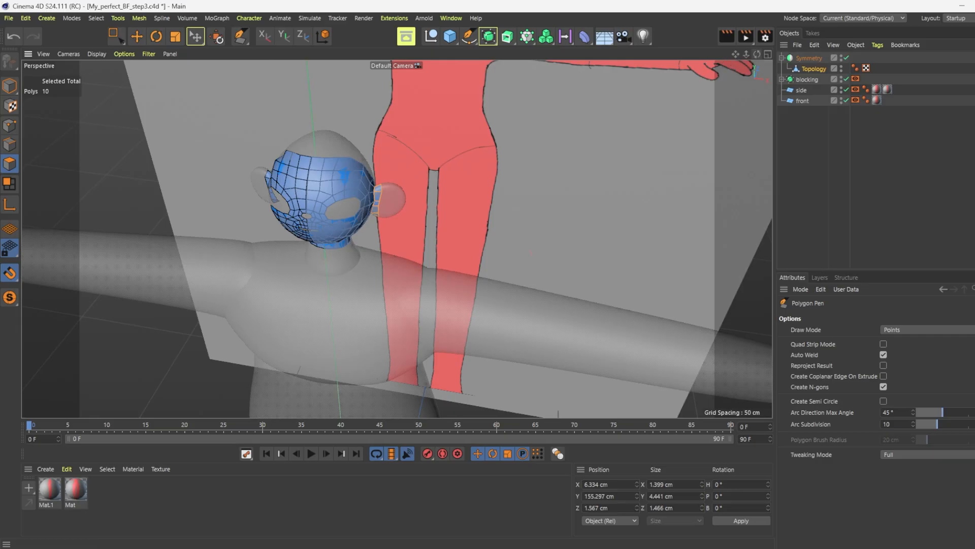
drag(756, 54, 711, 82)
drag(396, 239, 399, 235)
drag(737, 54, 833, 10)
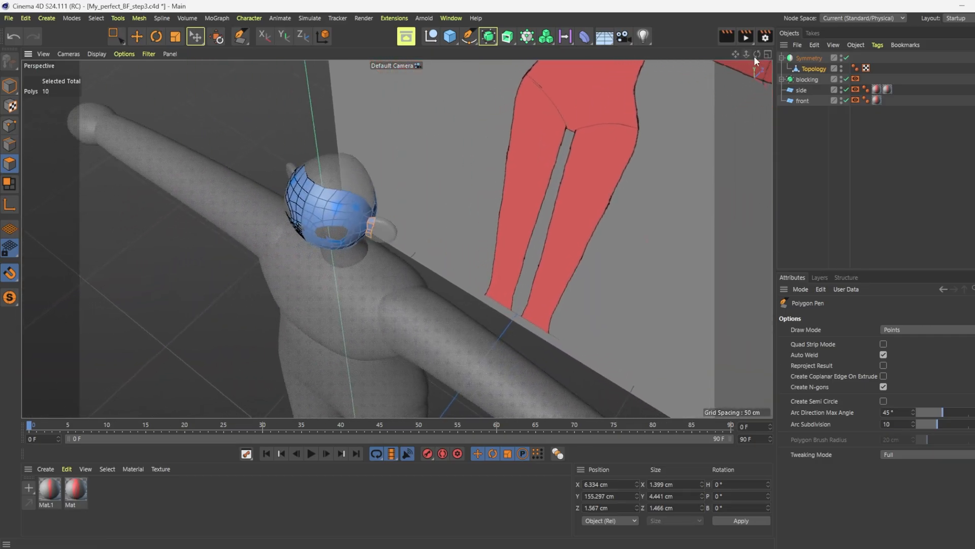
drag(756, 54, 853, 87)
Step: Extrude two further rows of quads up the back of the head from the temple edge toward the centre line
drag(756, 54, 615, 15)
scroll(338, 168, up, 5)
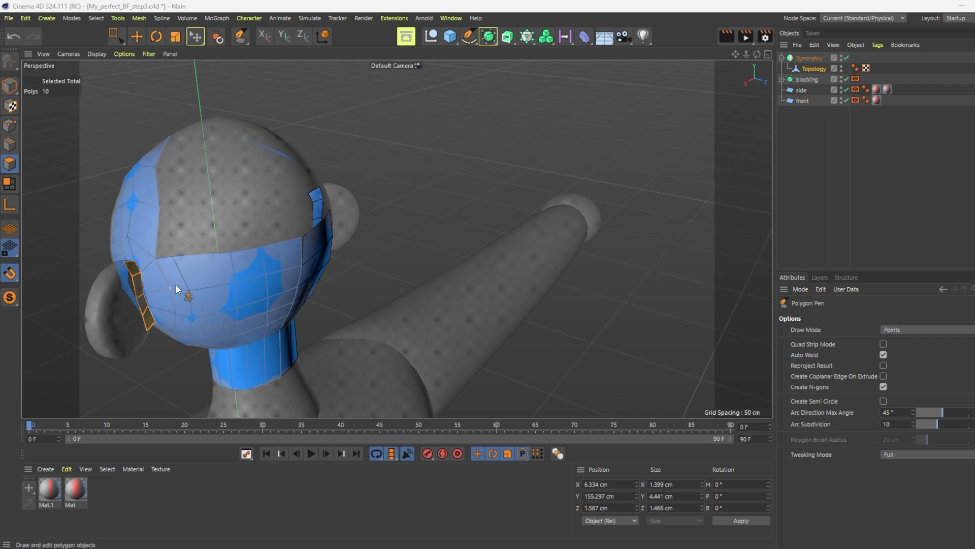
ctrl+drag(154, 240, 300, 221)
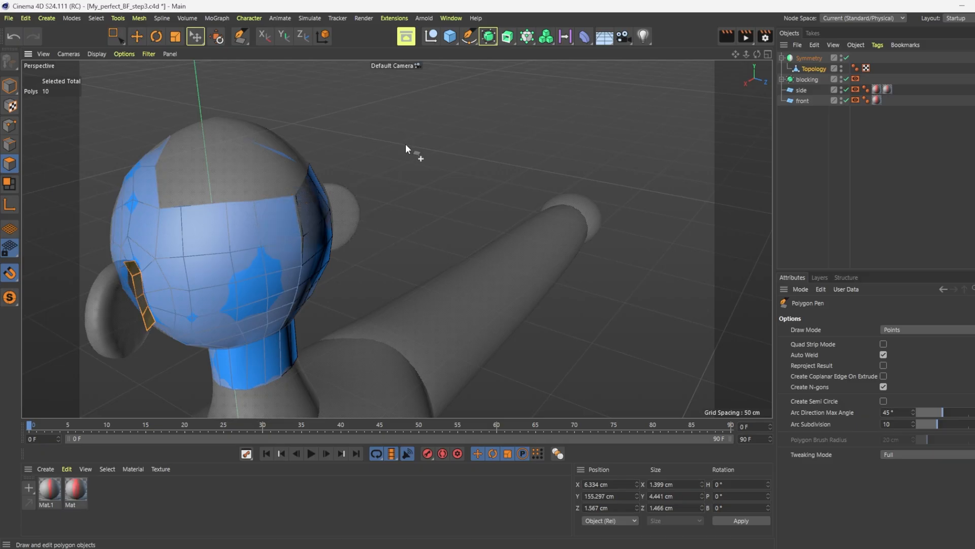
ctrl+drag(159, 187, 251, 183)
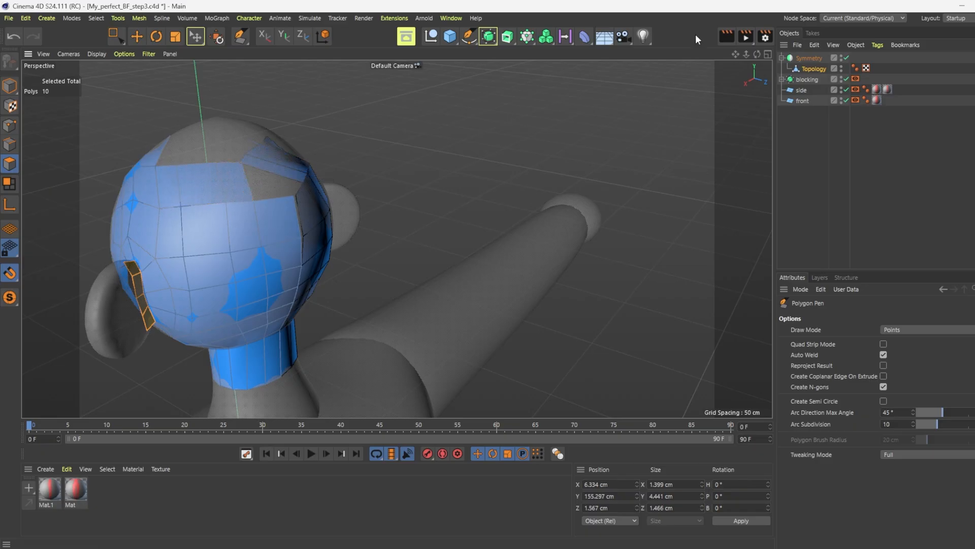
Step: Extrude a strip of quads along the centre line over the crown and weld it to the forehead row
drag(756, 53, 681, 54)
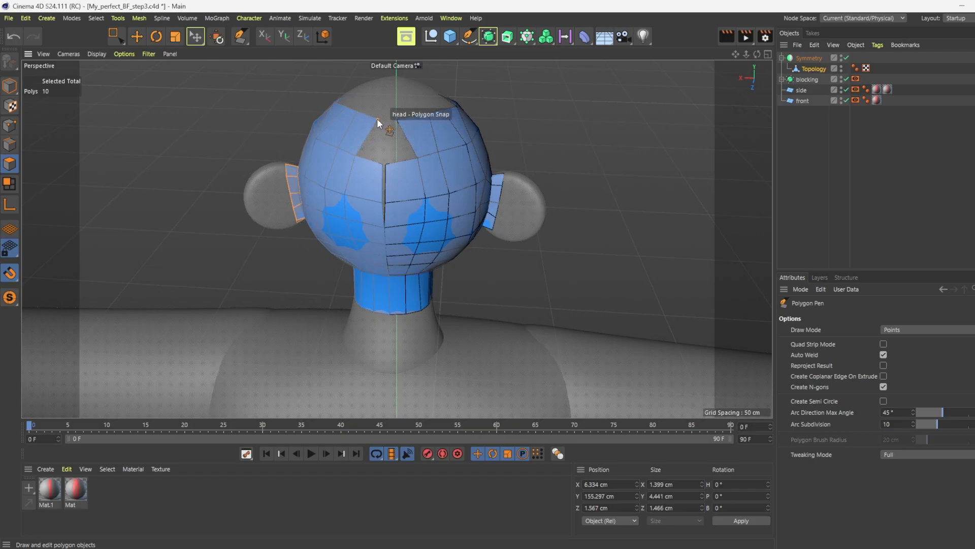
drag(378, 120, 436, 205)
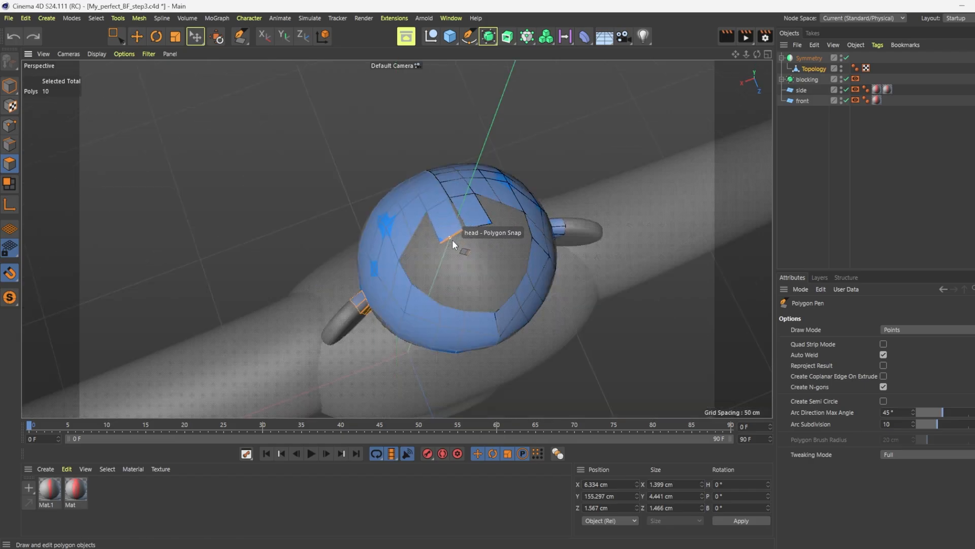
ctrl+drag(453, 242, 479, 308)
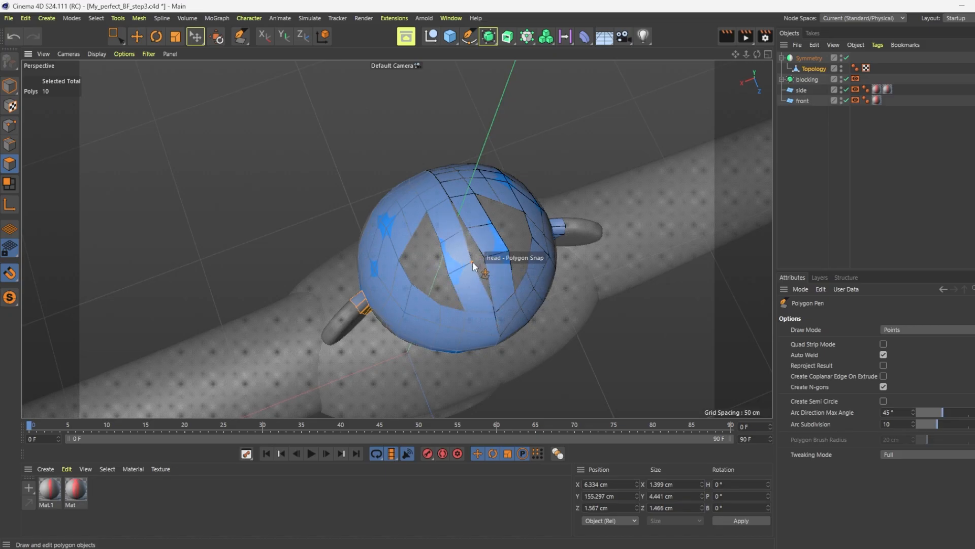
Step: Fill the remaining hole at the side of the crown with quads extruded and welded to the surrounding edges
drag(475, 266, 438, 278)
key(ctrl+z)
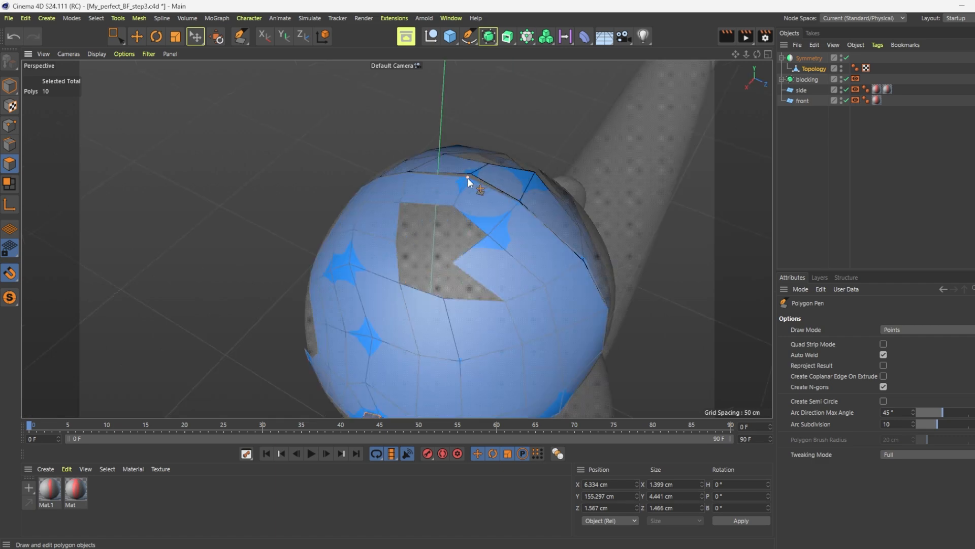
ctrl+drag(399, 215, 479, 255)
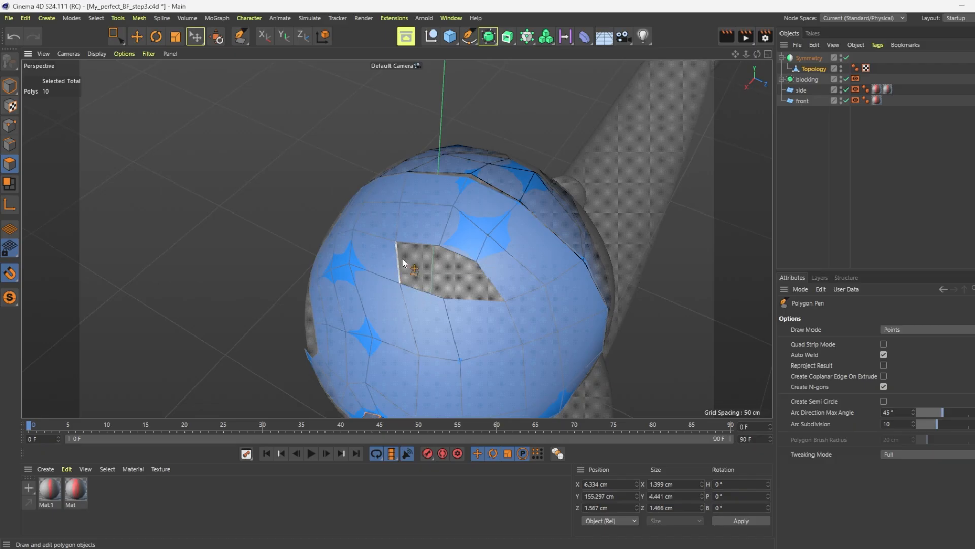
ctrl+drag(401, 259, 445, 296)
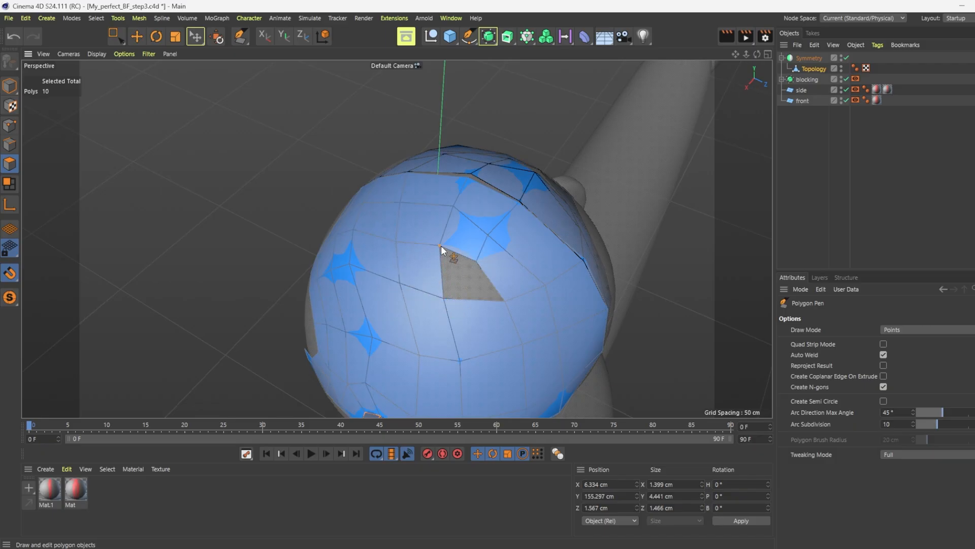
ctrl+drag(444, 251, 477, 288)
scroll(495, 240, down, 4)
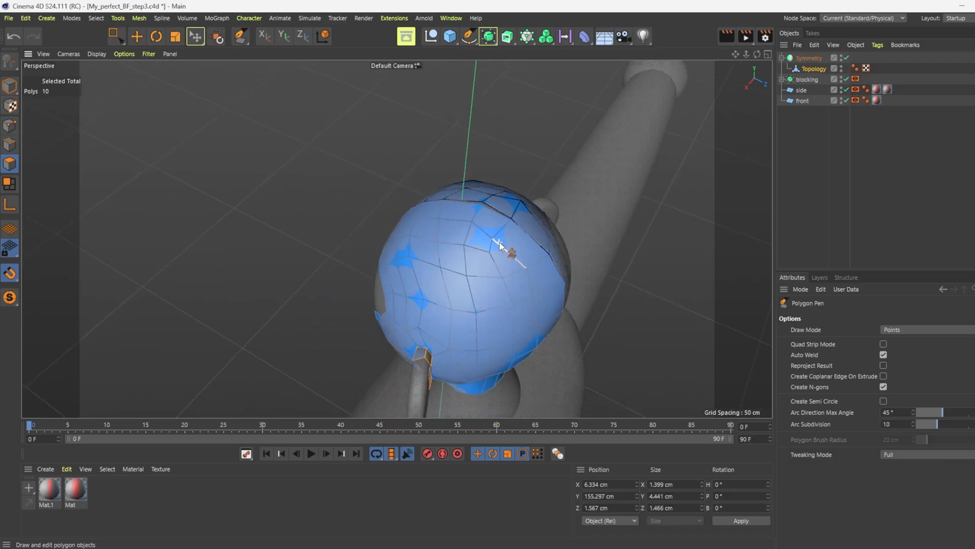
drag(757, 54, 762, 82)
alt+drag(397, 239, 356, 214)
Step: Align all points on the head's centre line by setting their X size and X position to 0 in the front view
key(F4)
key(space)
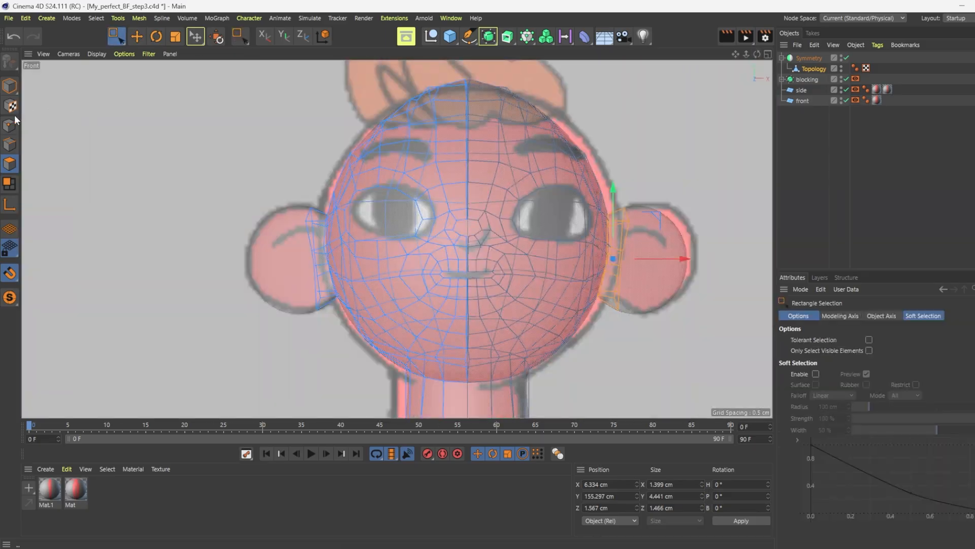
click(9, 125)
scroll(571, 149, down, 5)
drag(508, 101, 520, 309)
scroll(534, 234, up, 2)
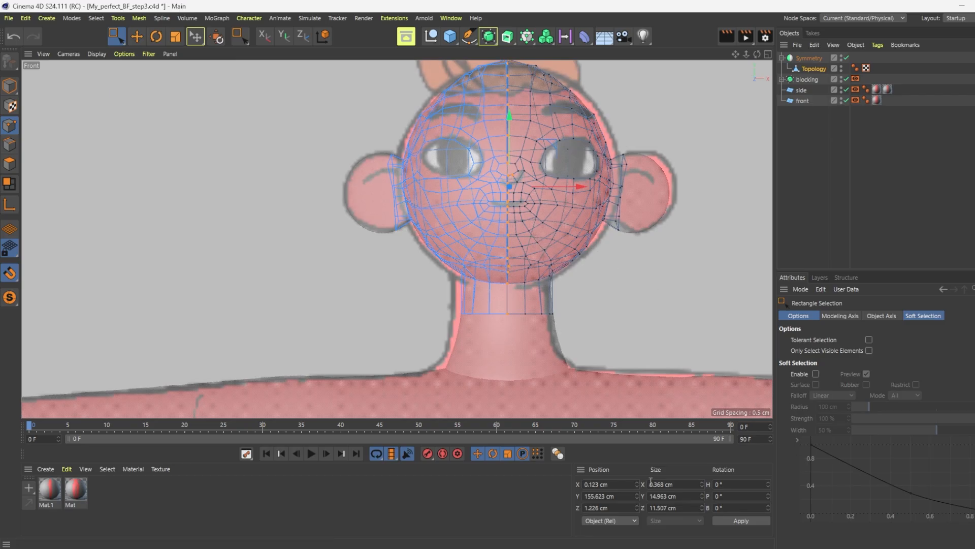
click(683, 486)
text(0)
click(739, 516)
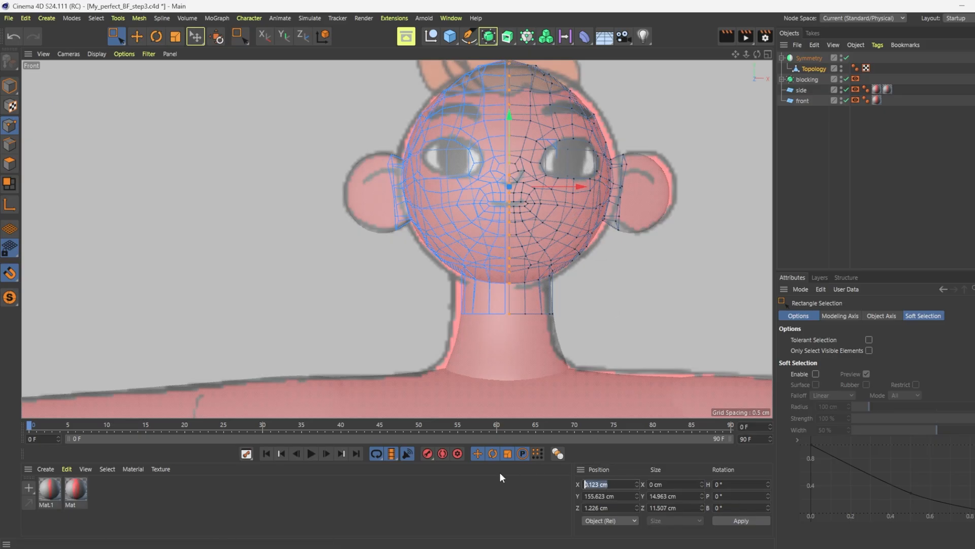
text(0)
click(741, 520)
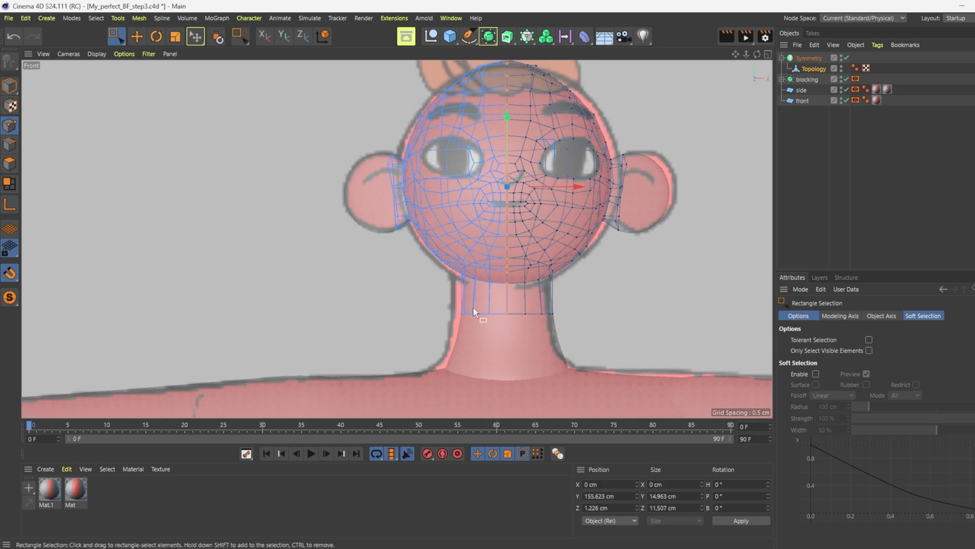
scroll(356, 347, down, 1)
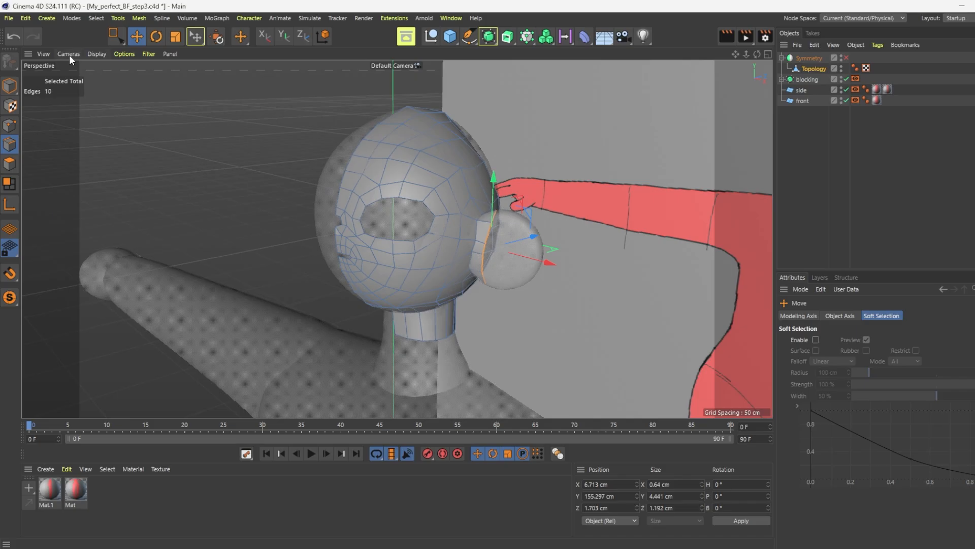
Step: Turn off backface culling in the perspective view
click(43, 54)
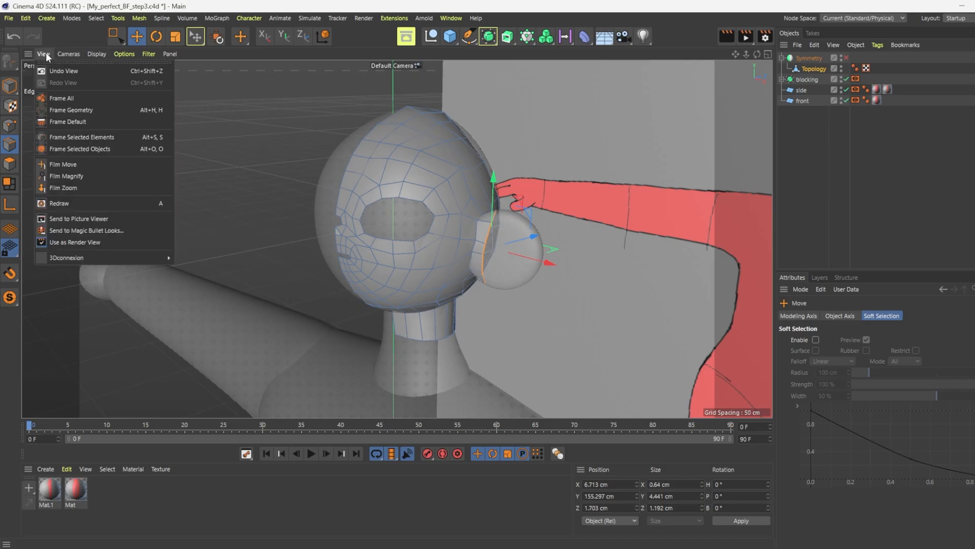
mouse_move(120, 54)
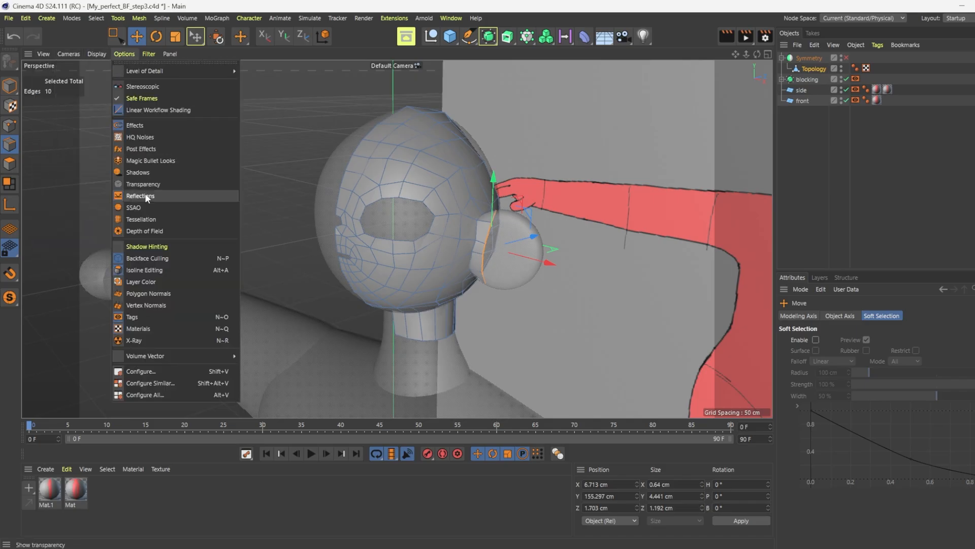
click(140, 258)
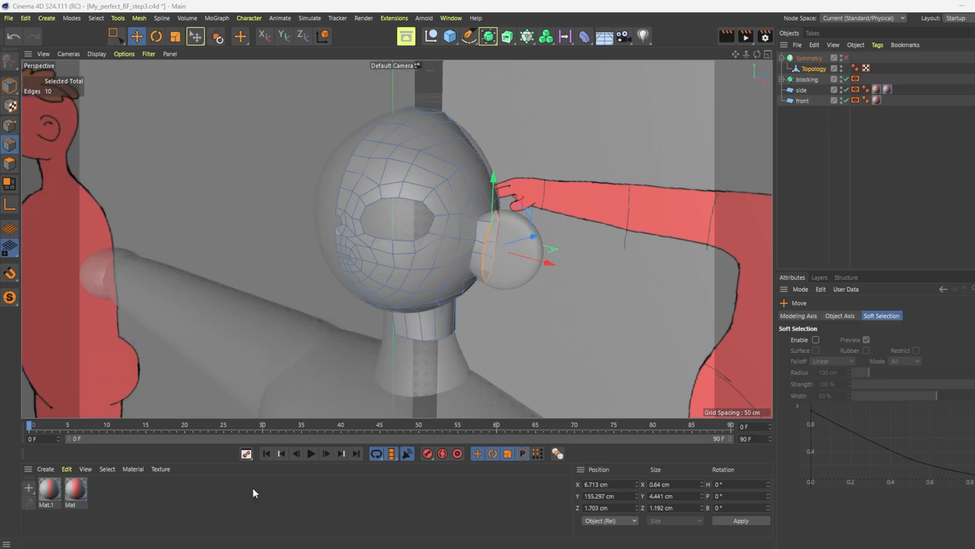
Step: Extend the ear's open edge loop outward in two stages along X and scale down the outermost loop
drag(543, 264, 564, 269)
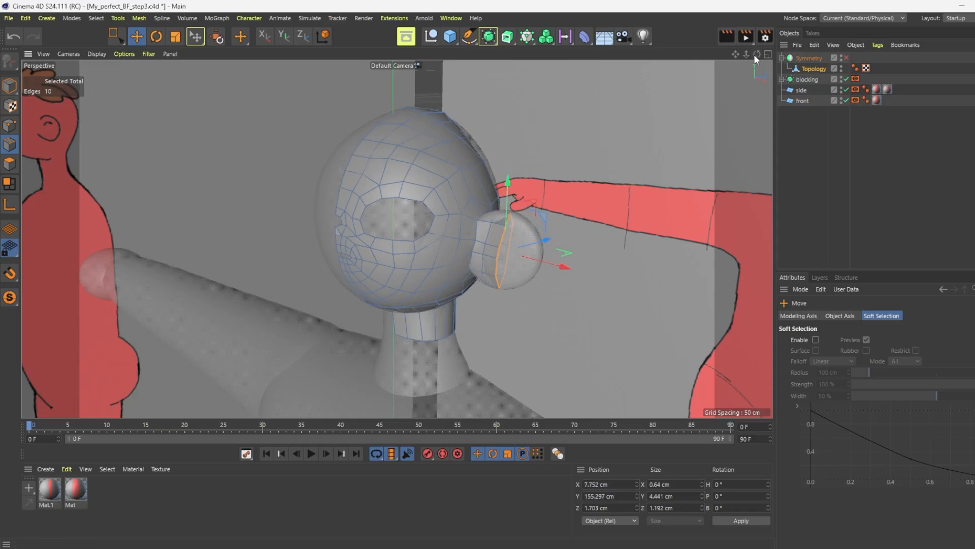
drag(756, 55, 853, 54)
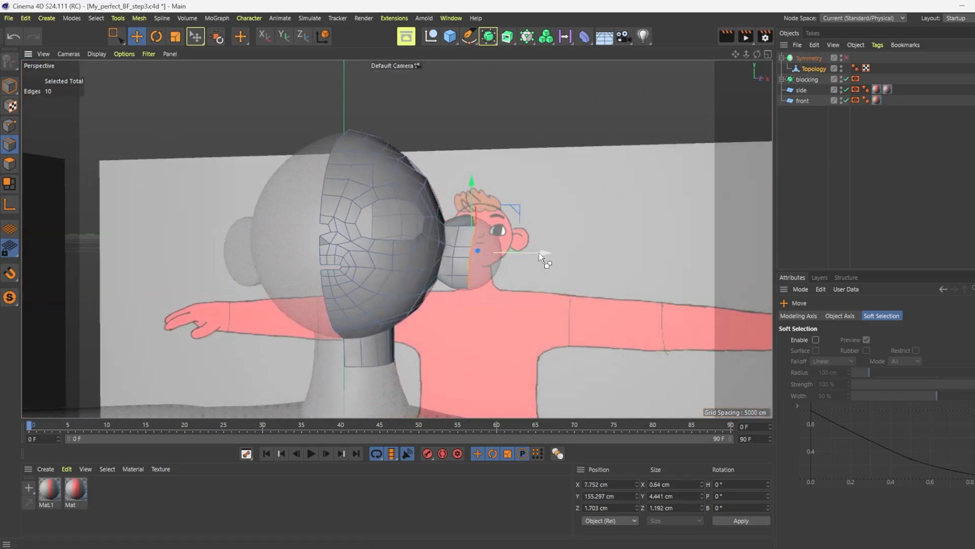
drag(540, 252, 556, 187)
key(t)
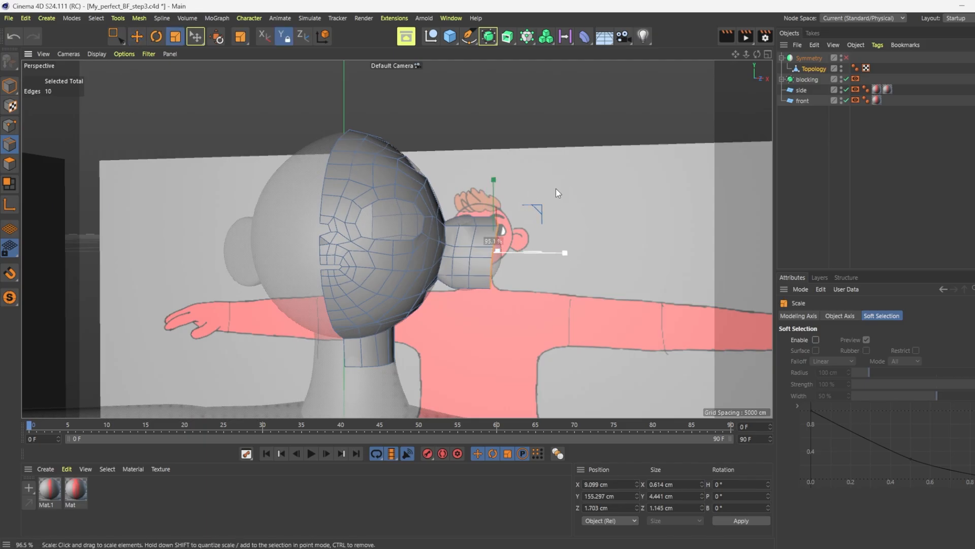
drag(494, 180, 494, 197)
Step: Shift the ear's outermost and middle edge loops backward along Z, moving the middle one about 0.465 cm, to follow the blocked-out ear
alt+drag(396, 235, 274, 289)
key(e)
drag(522, 358, 543, 364)
double_click(463, 296)
drag(508, 332, 518, 335)
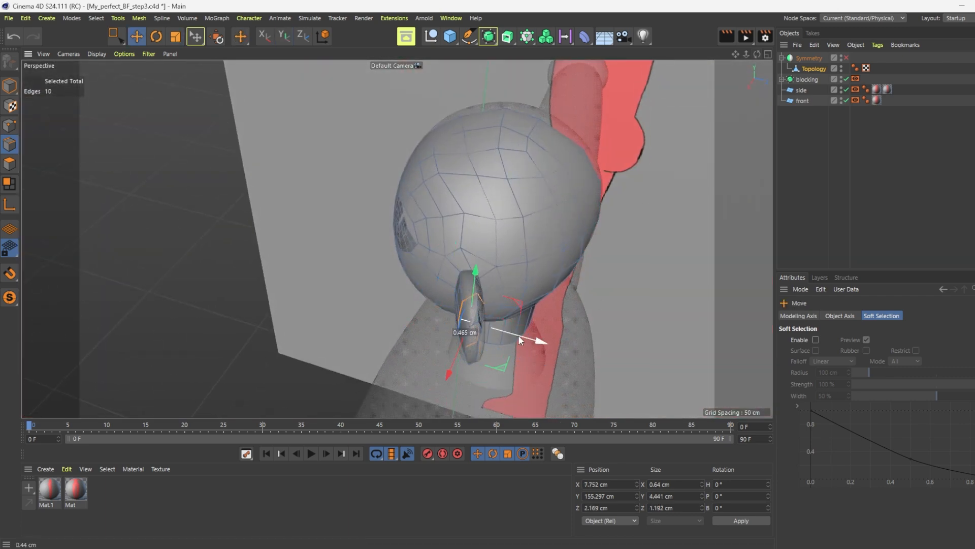
Step: Move the two middle edges at the ear's outer end inward to X 8.667, Y 155.254 and Z 2.567 cm
alt+right_drag(518, 335, 792, 102)
alt+drag(396, 238, 386, 315)
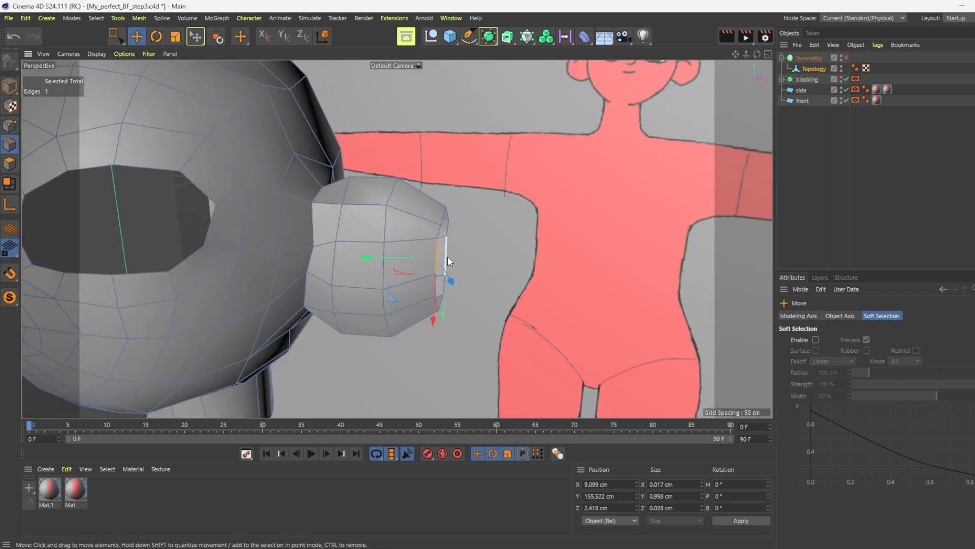
key(w)
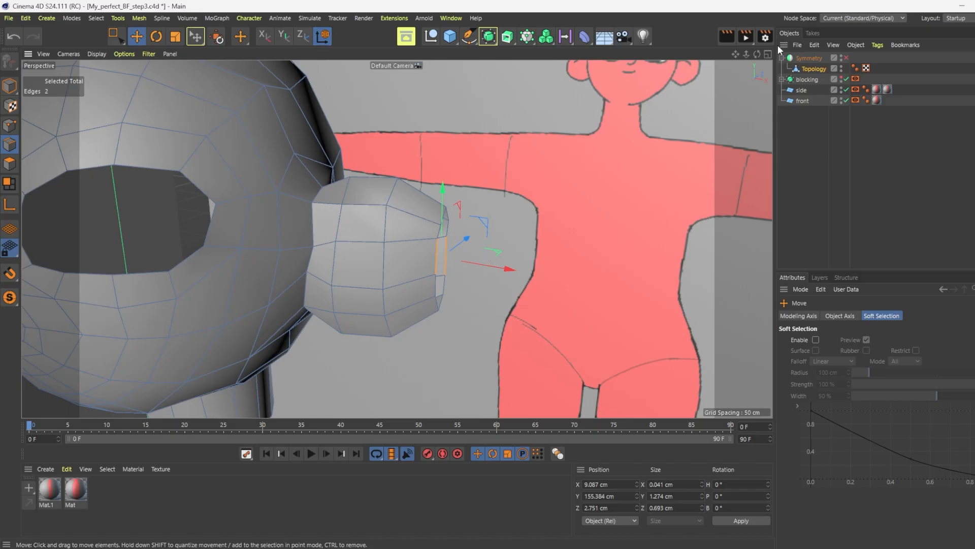
alt+drag(417, 203, 396, 238)
key(w)
drag(467, 327, 448, 315)
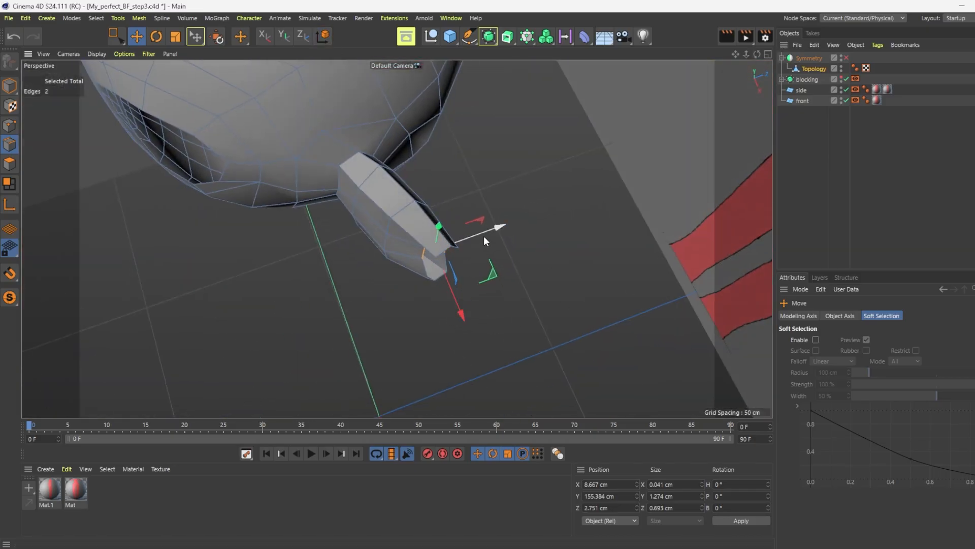
drag(488, 234, 483, 238)
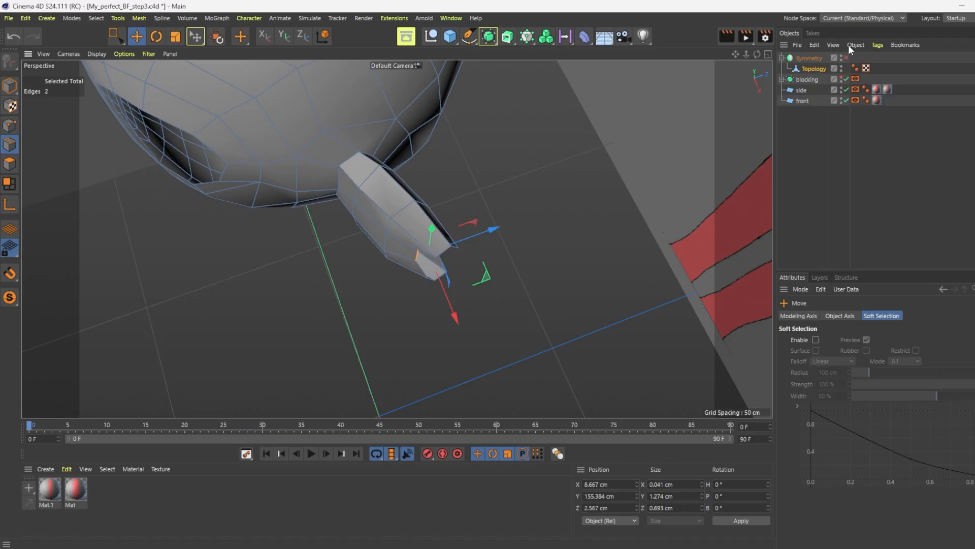
drag(756, 53, 843, 23)
drag(421, 194, 421, 198)
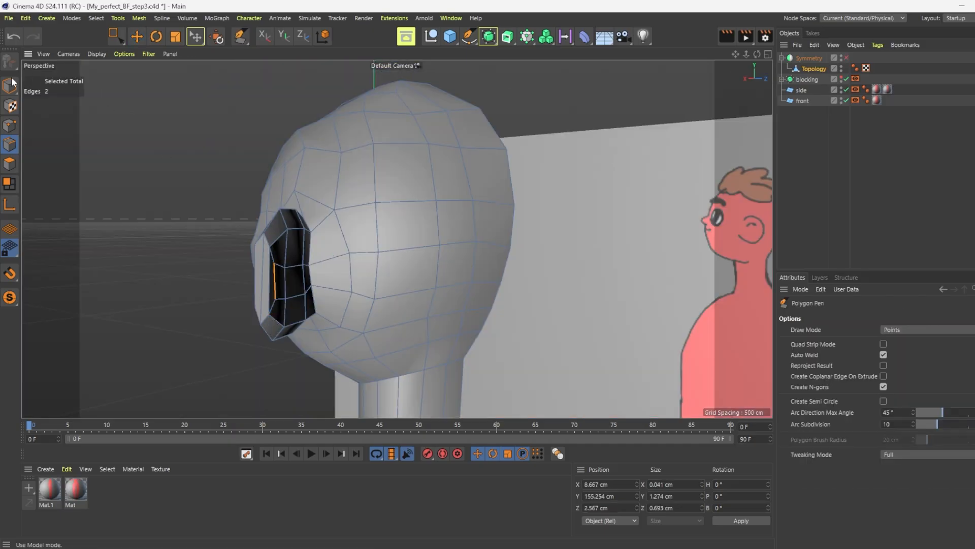
Step: Clear the edge selection and examine the ear's rim and back from behind, above and the front
key(e)
click(309, 313)
key(ctrl+shift+a)
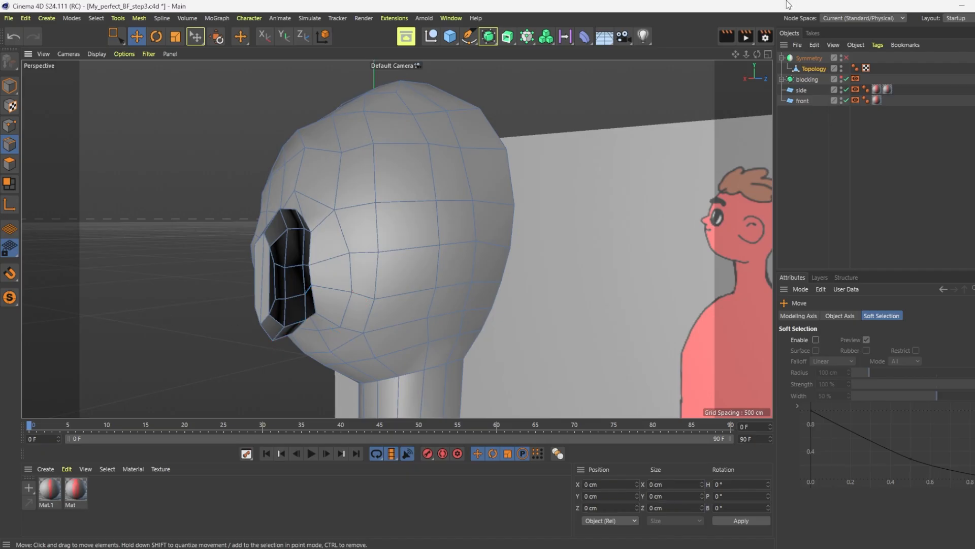
drag(755, 55, 711, 86)
alt+drag(397, 239, 396, 162)
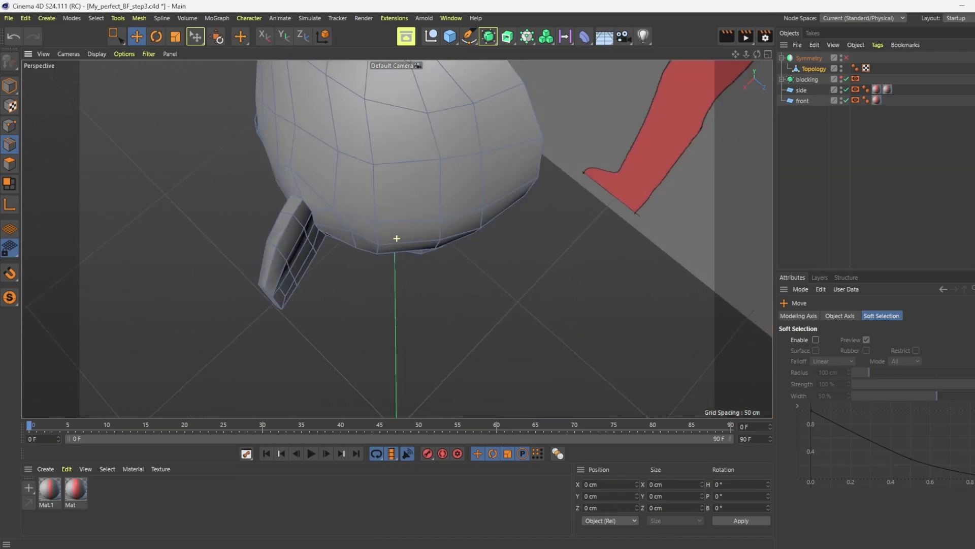
scroll(315, 299, up, 3)
click(249, 288)
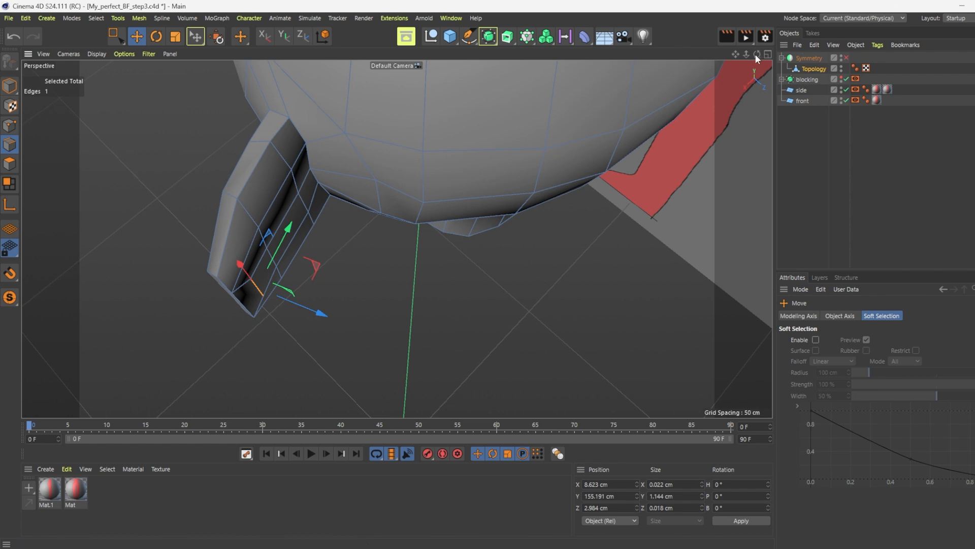
drag(757, 54, 635, 71)
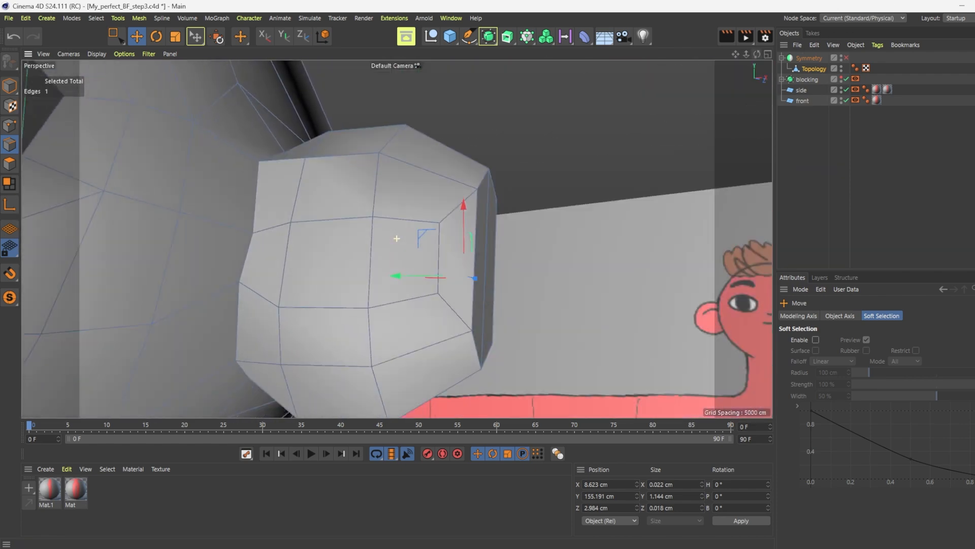
scroll(583, 213, down, 10)
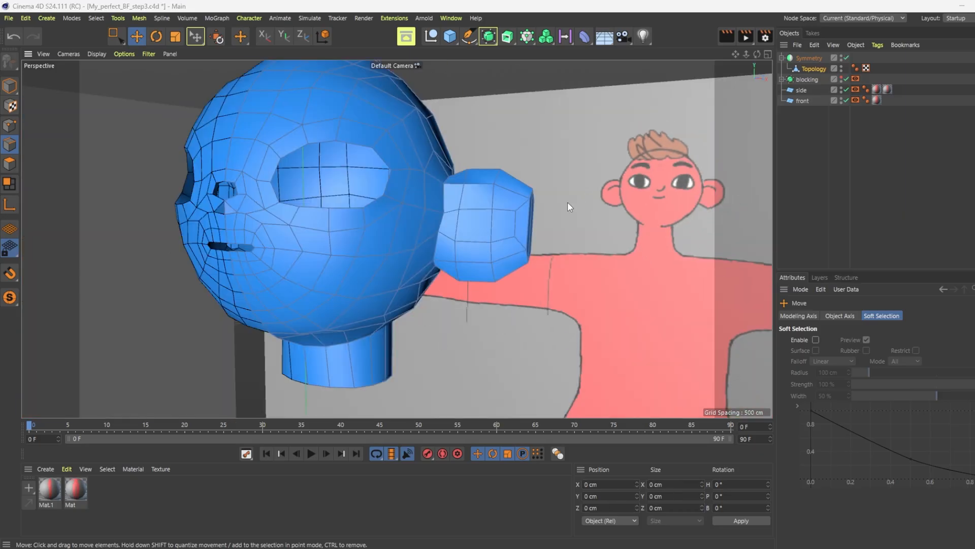
Step: Cut an edge loop into the head around the ear's base at an offset of 35.426 %
right_click(578, 190)
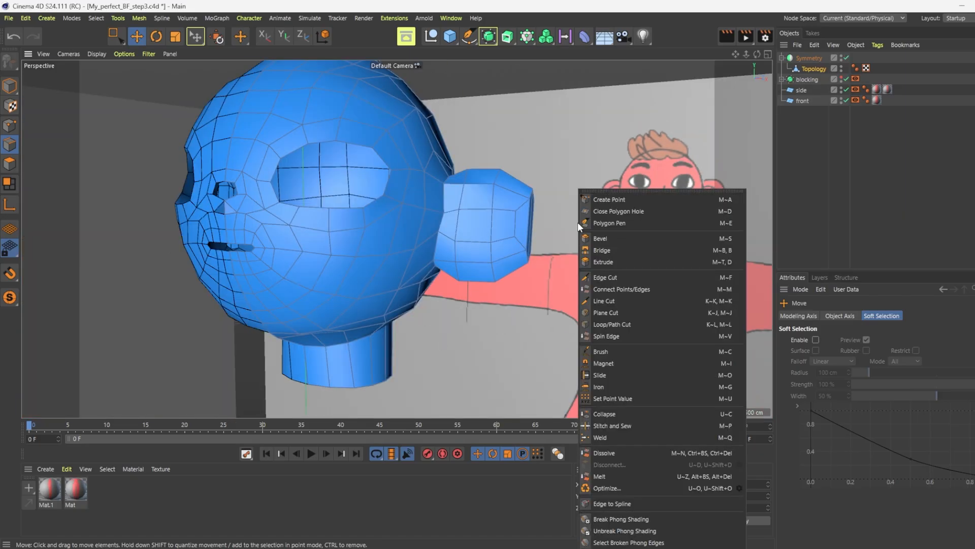
click(606, 324)
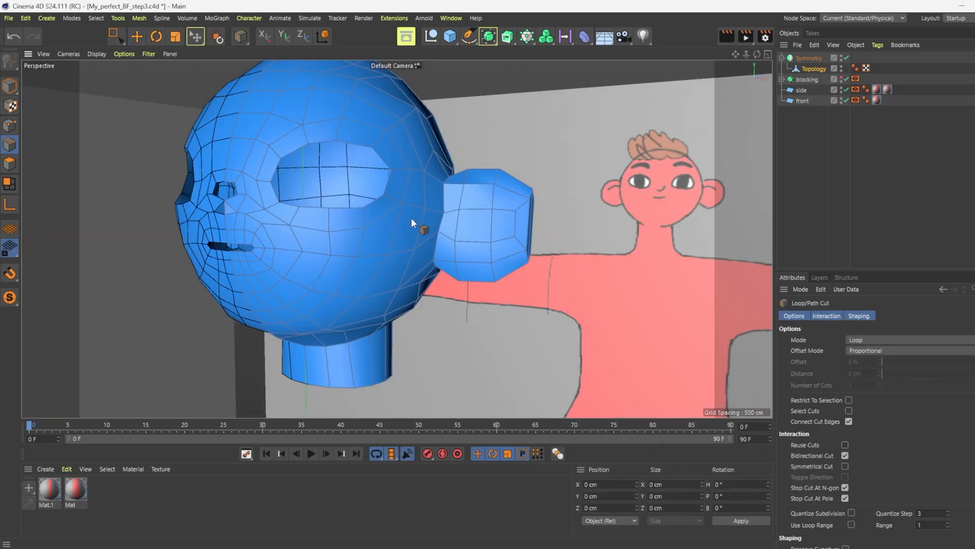
click(439, 175)
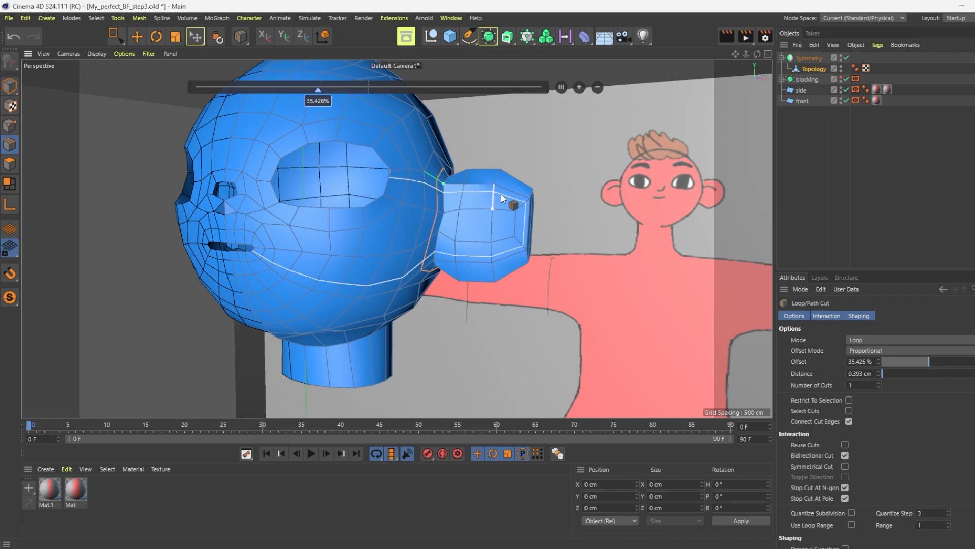
scroll(484, 224, up, 4)
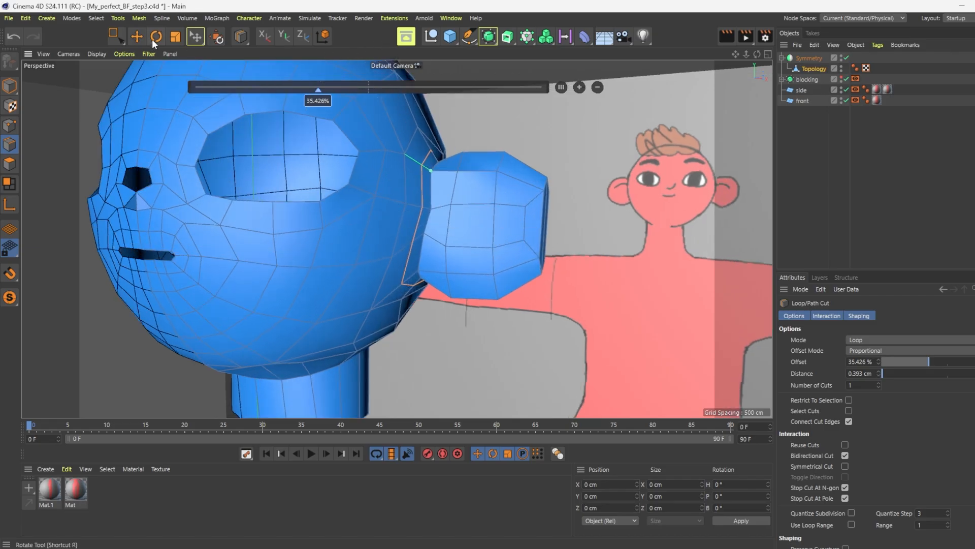
Step: Push the three middle polygons on the ear's front inward to Z 1.884 cm to form a recess
click(137, 36)
ctrl+click(9, 163)
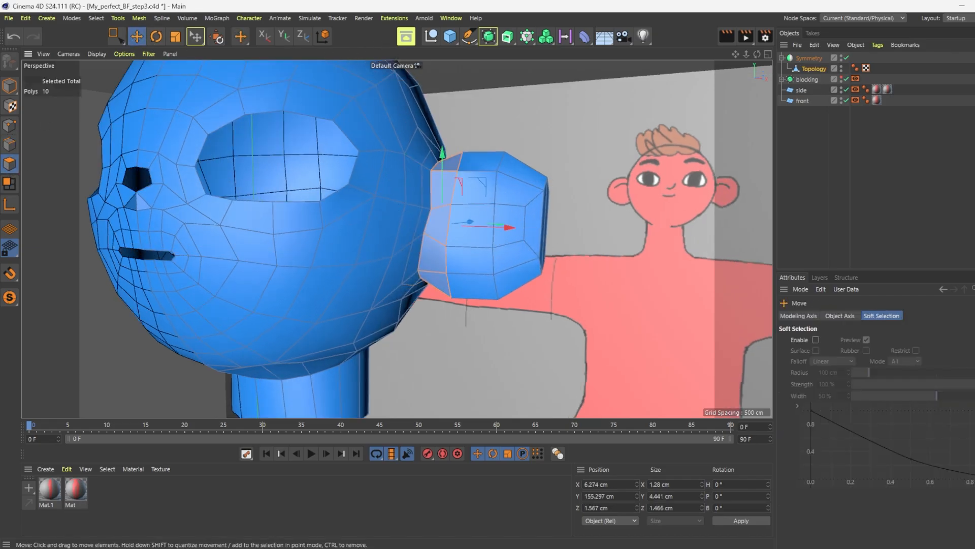
click(478, 228)
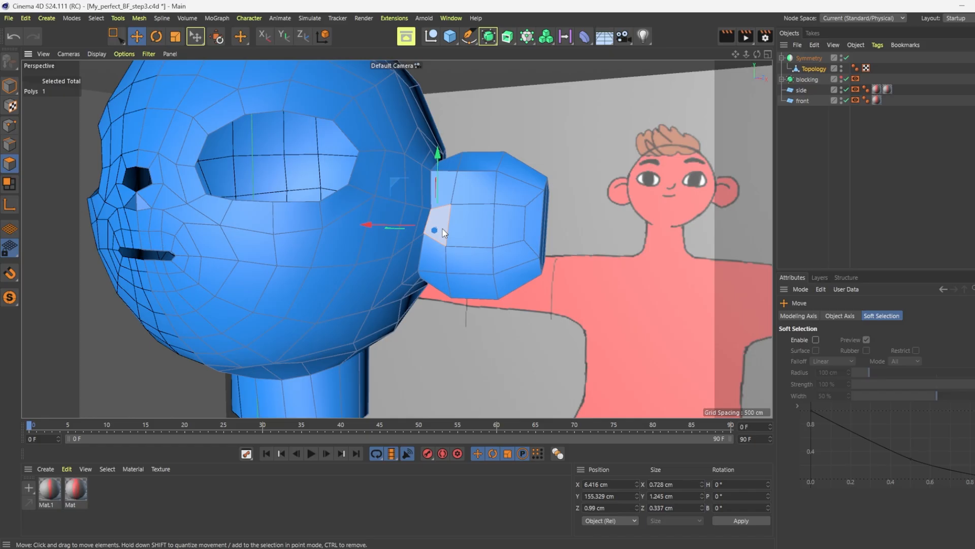
shift+click(477, 228)
shift+click(507, 225)
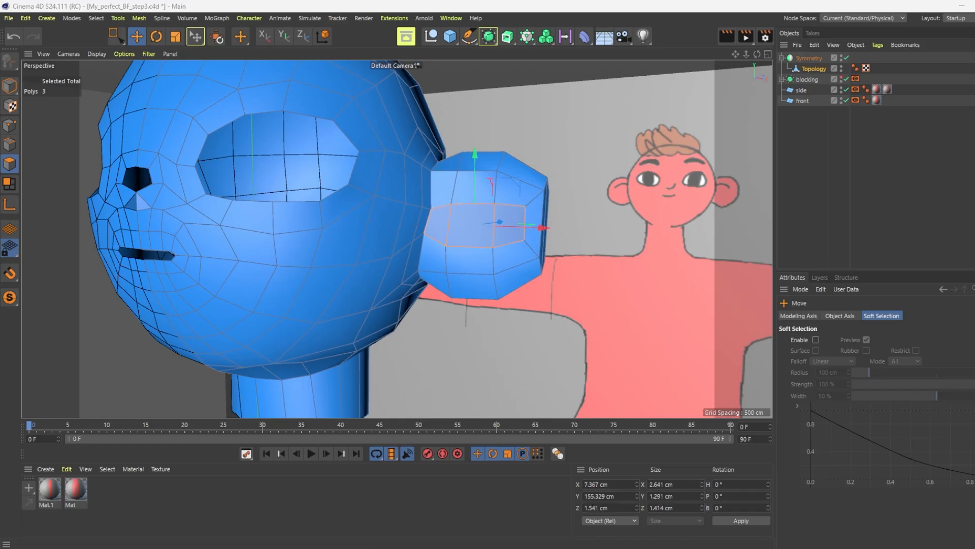
scroll(519, 178, up, 2)
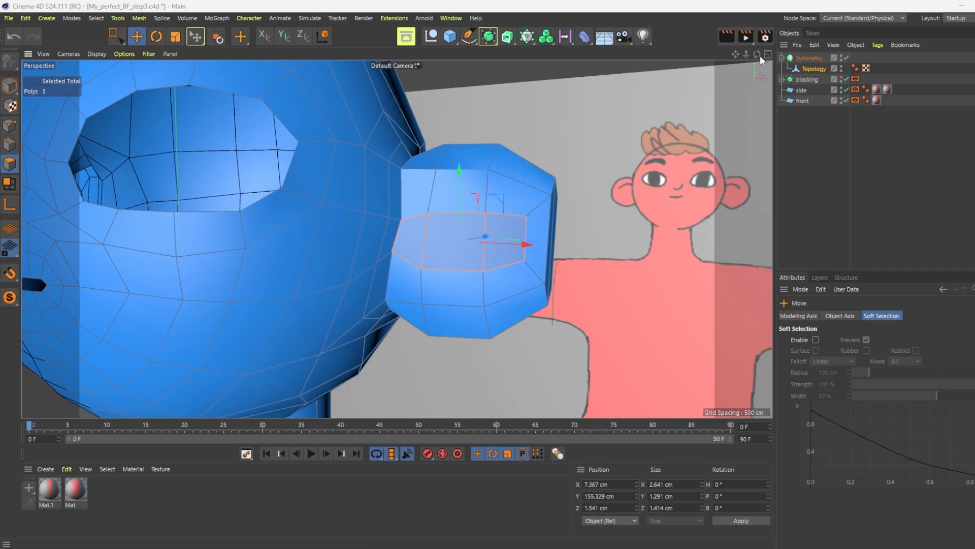
drag(759, 55, 509, 260)
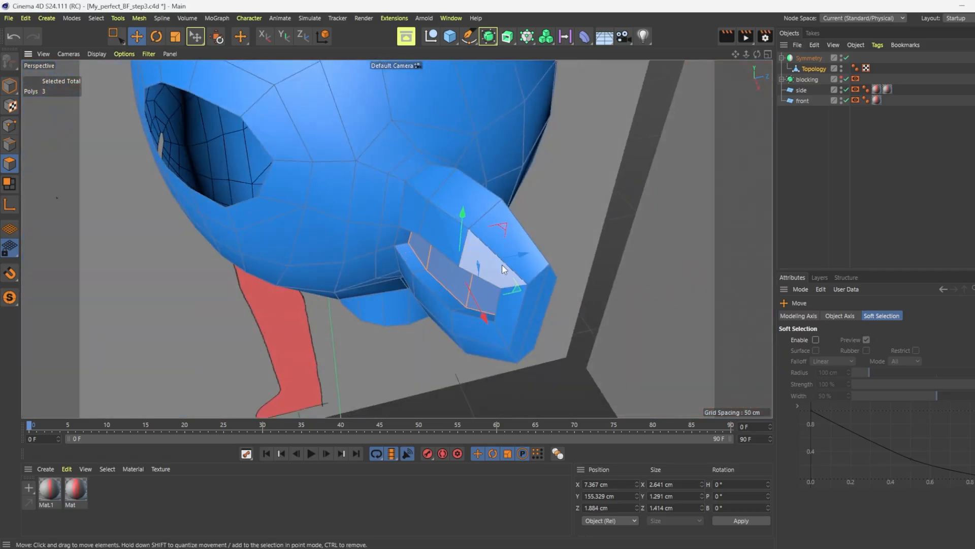
Step: Add a Subdivision Surface generator as the parent of the Symmetry object
drag(757, 54, 894, 31)
drag(526, 239, 522, 239)
scroll(472, 265, down, 2)
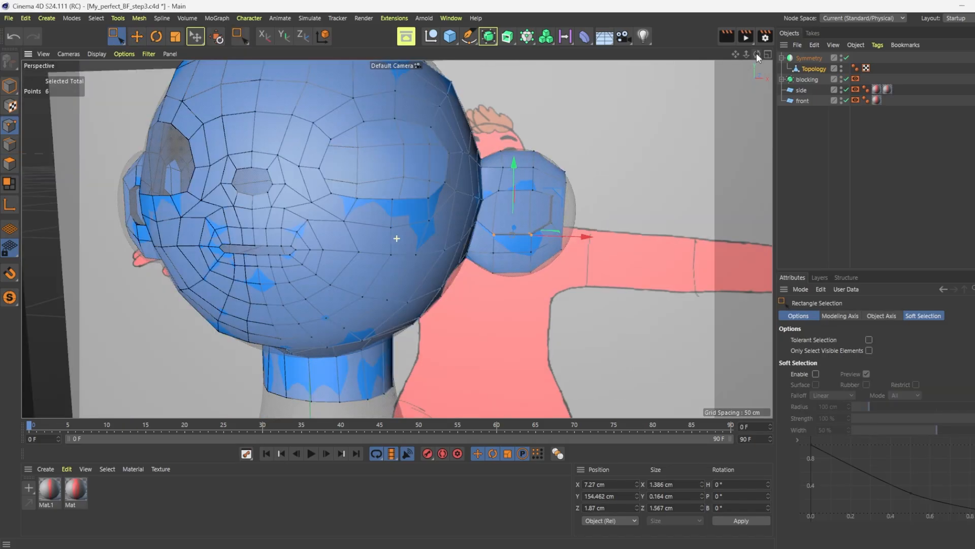
click(808, 58)
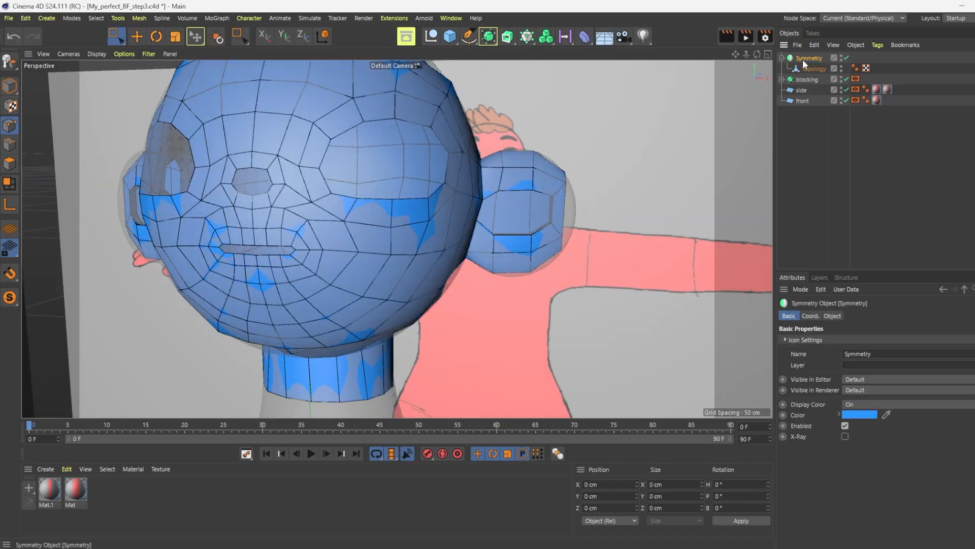
click(492, 36)
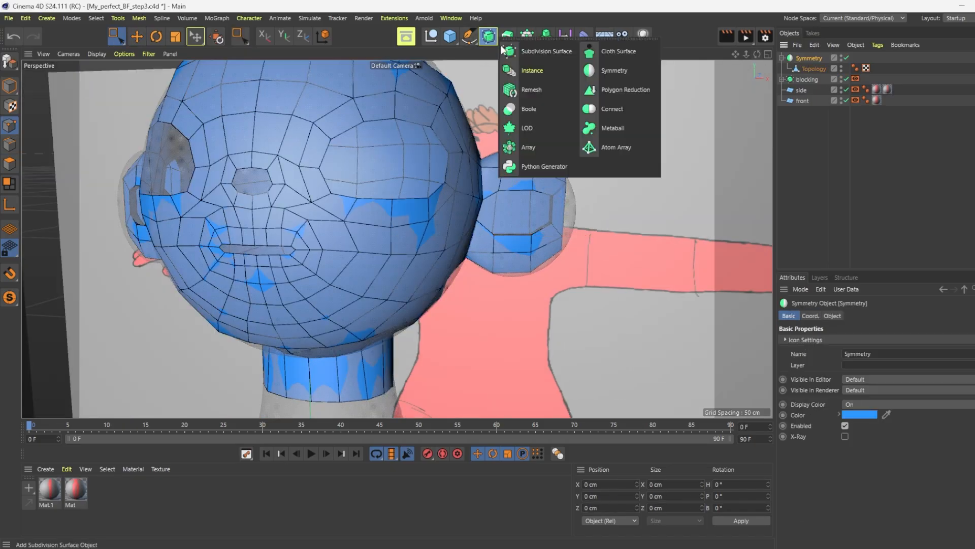
click(528, 53)
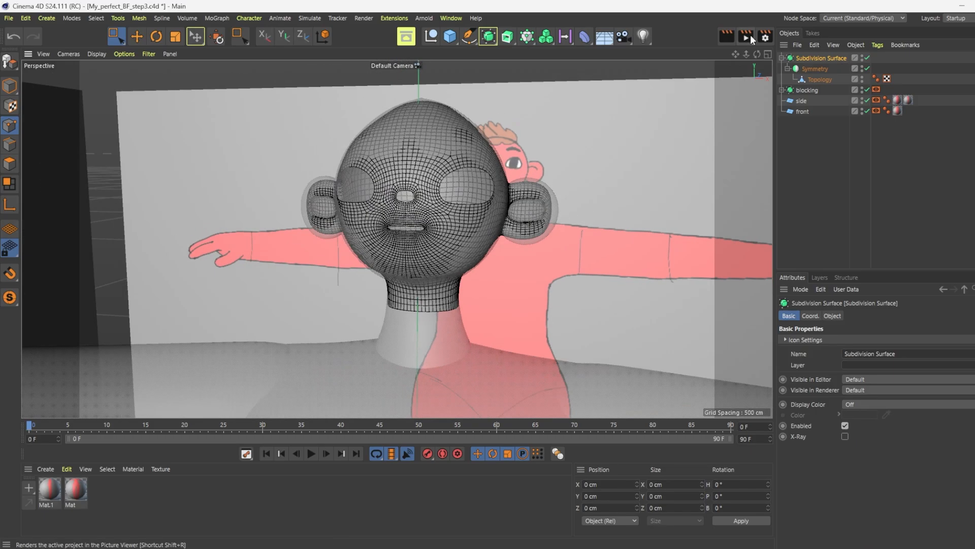
alt+drag(397, 238, 416, 221)
drag(757, 54, 746, 76)
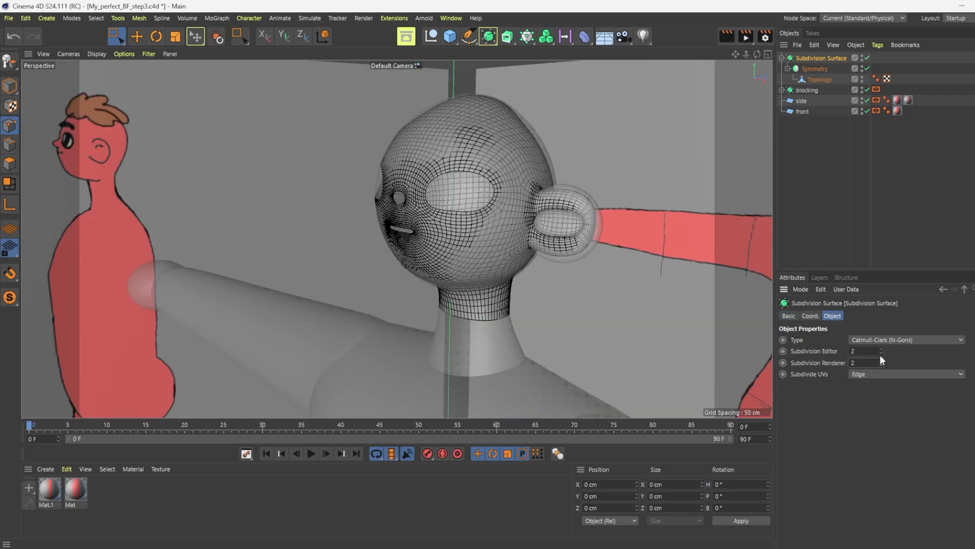
Step: Select the Topology mesh and examine the subdivided ear and its recess from the front and the side
click(810, 70)
click(811, 81)
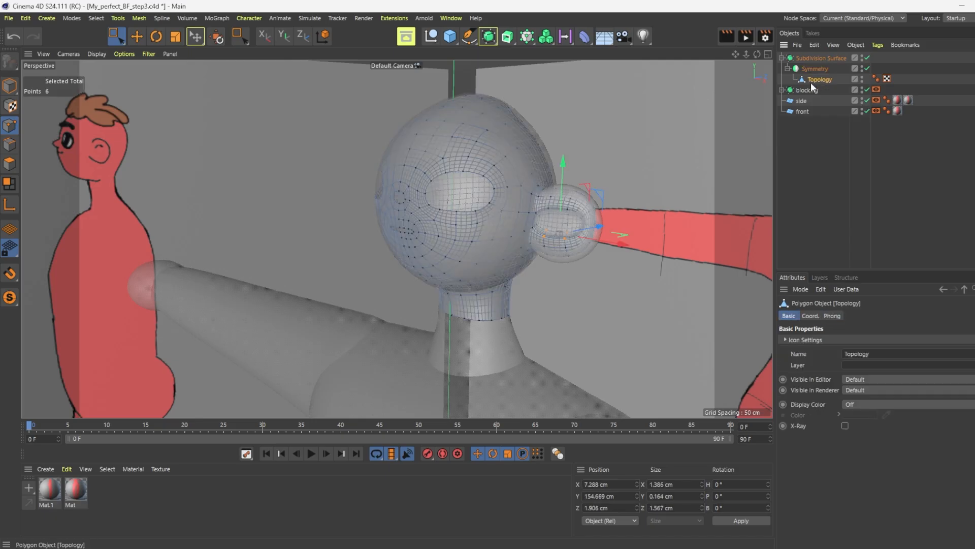
scroll(554, 231, up, 5)
mouse_move(757, 54)
mouse_down()
mouse_move(660, 50)
mouse_move(757, 51)
mouse_up()
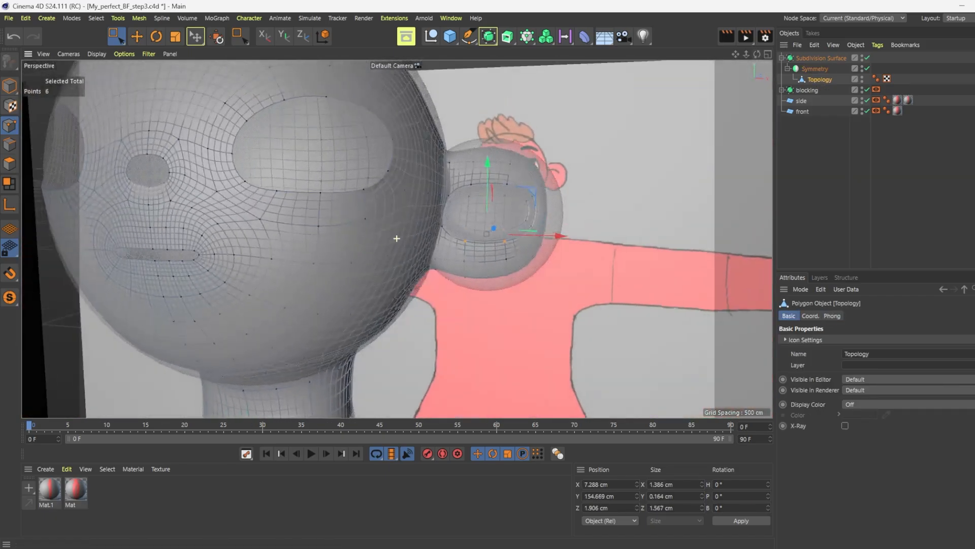
scroll(481, 251, down, 5)
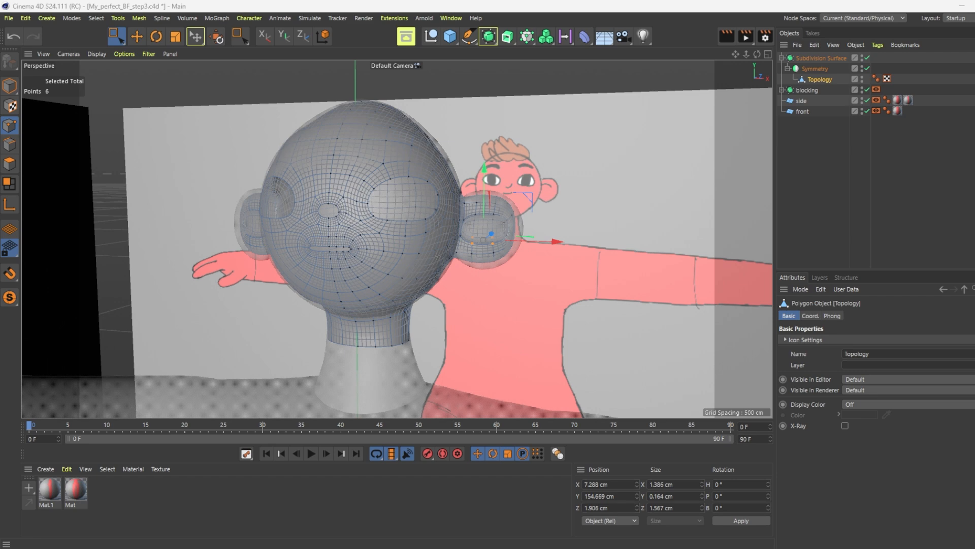
scroll(602, 180, up, 5)
scroll(350, 256, down, 4)
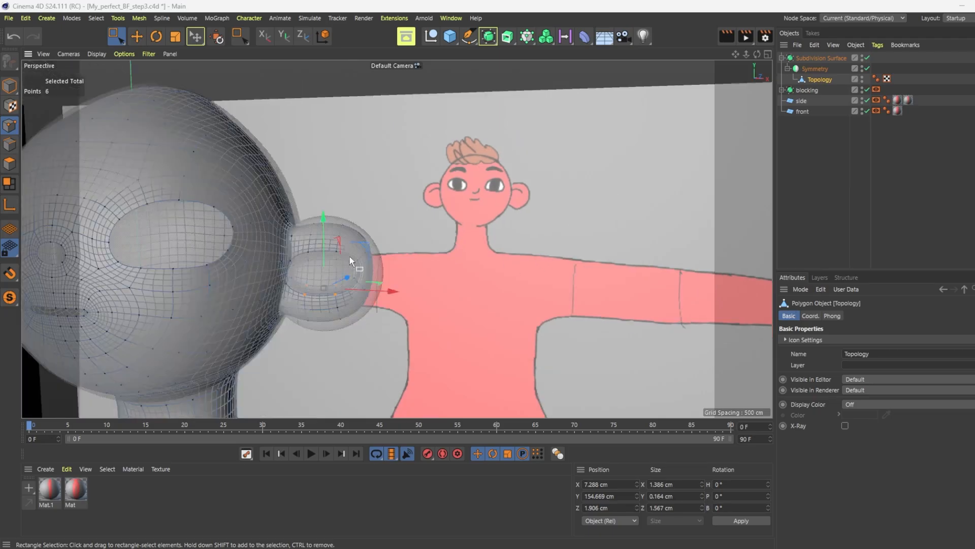
scroll(254, 282, up, 2)
scroll(254, 282, up, 2)
drag(757, 53, 706, 55)
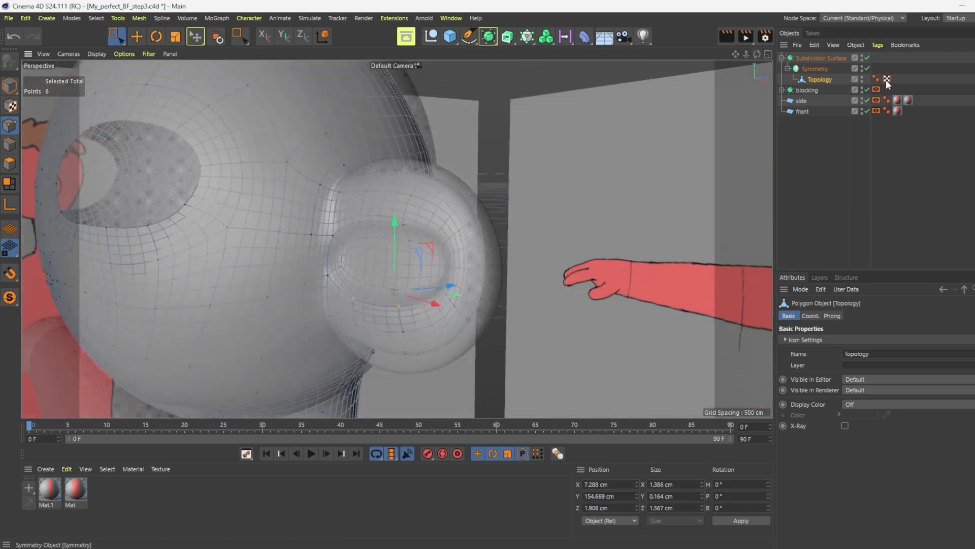
Step: Turn off the Subdivision Surface and hide the blocking object in the viewport
click(867, 58)
scroll(325, 276, up, 5)
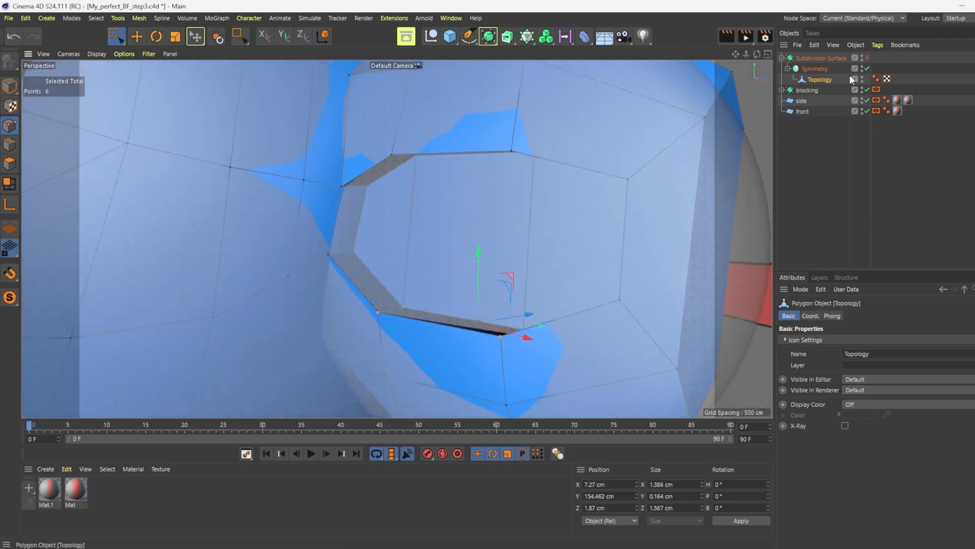
click(862, 87)
alt+drag(559, 214, 403, 205)
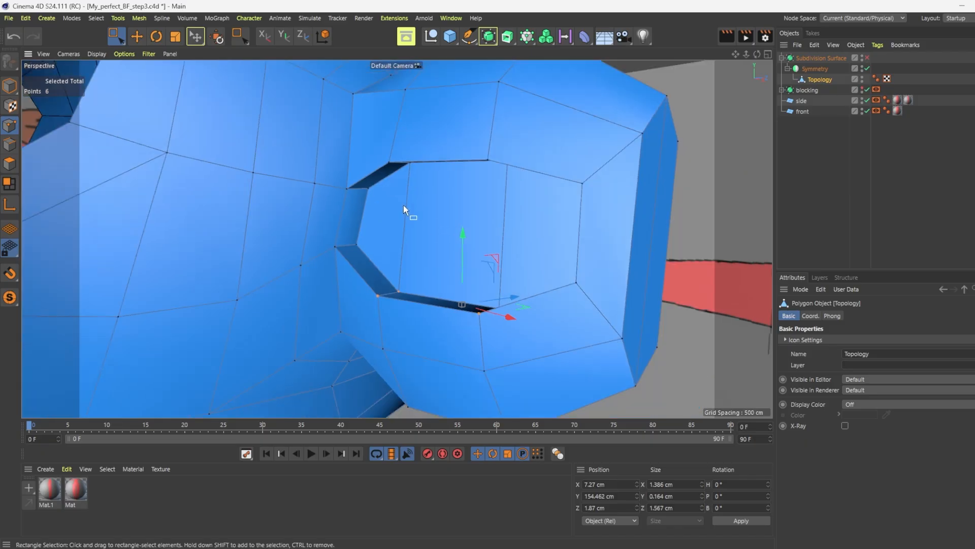
Step: Line Cut from the ear recess's upper inner corner over the rim edge to the nearest upper point on the head
right_click(404, 205)
click(430, 305)
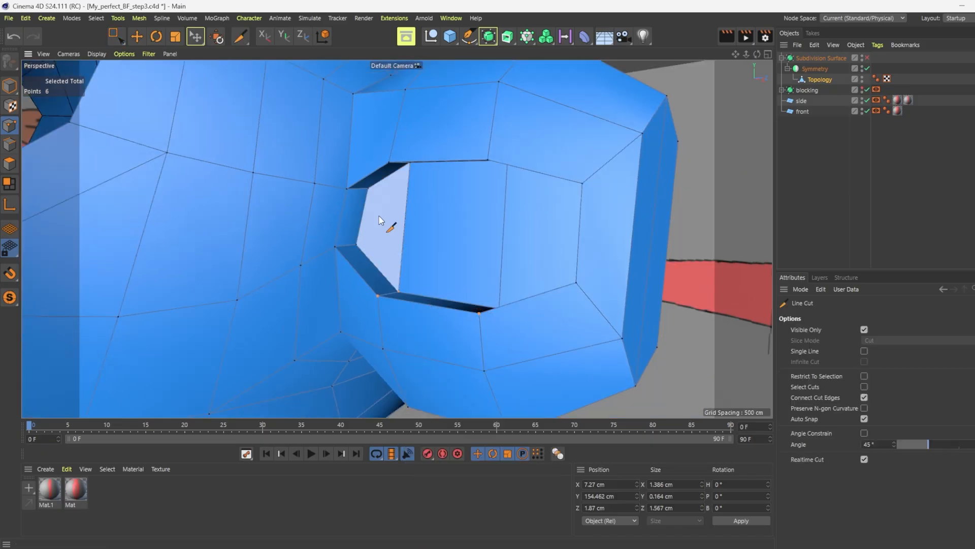
click(367, 189)
click(343, 209)
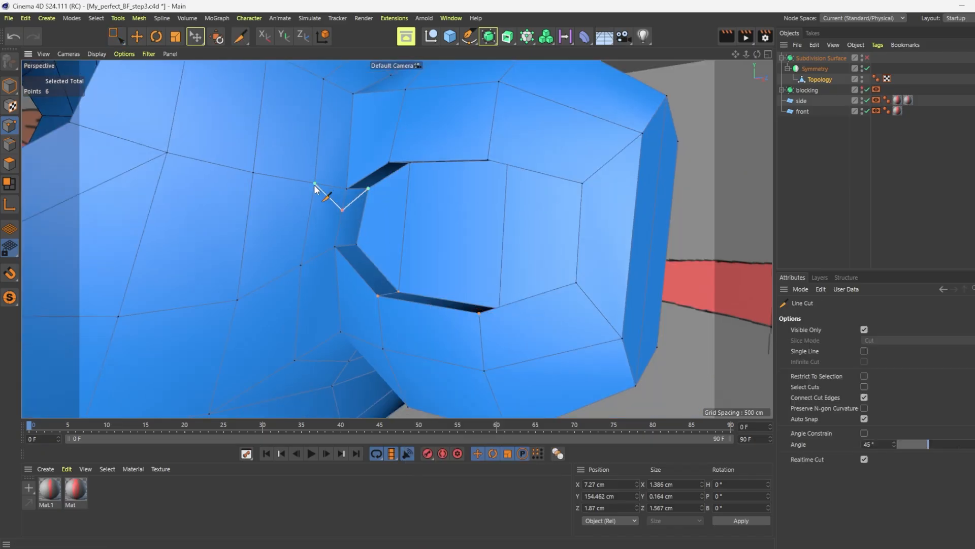
click(314, 183)
key(Escape)
Step: Cut a second line from the lower head point over the rim edge to the recess's lower inner corner
click(300, 265)
click(338, 229)
click(357, 245)
key(Escape)
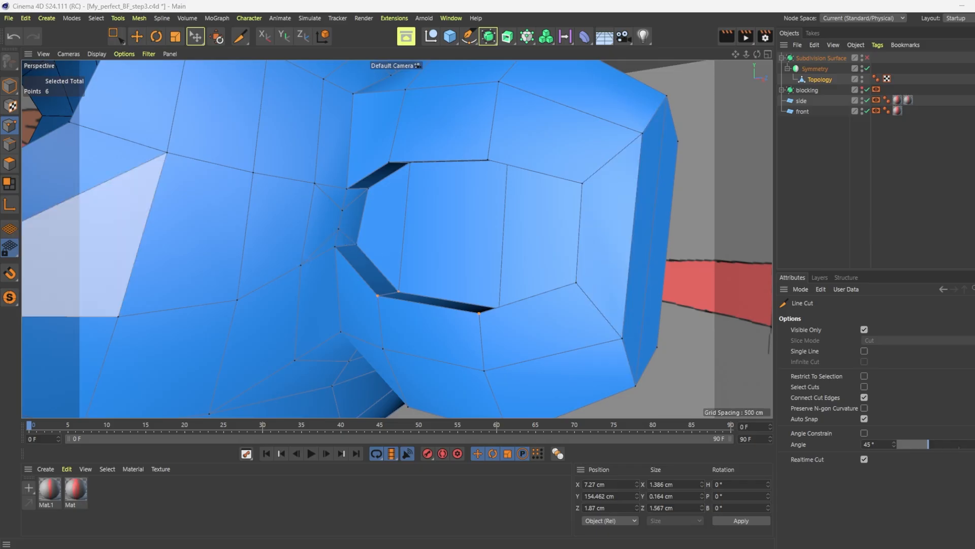
Step: Dissolve the two short rim edges left above and below the new cuts at the recess's inner end
key(e)
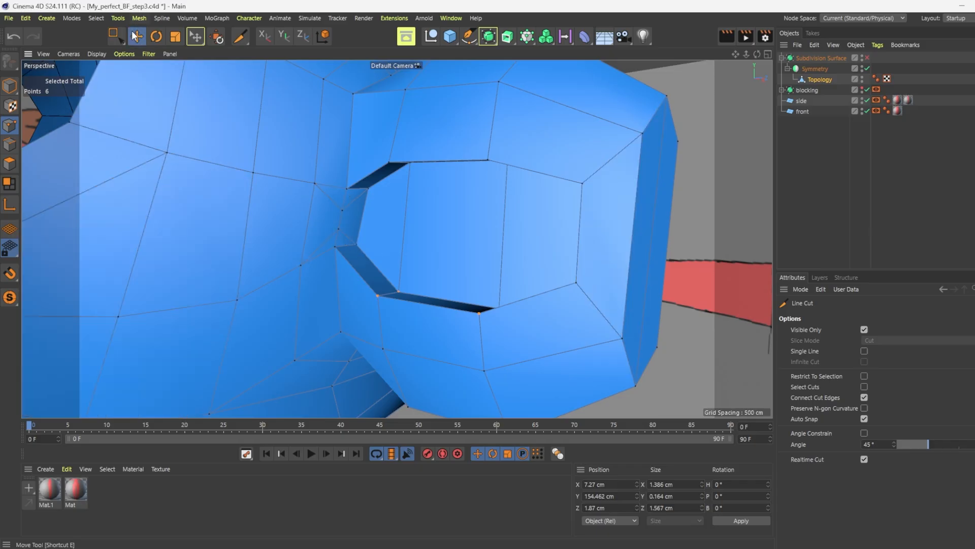
click(6, 146)
click(339, 238)
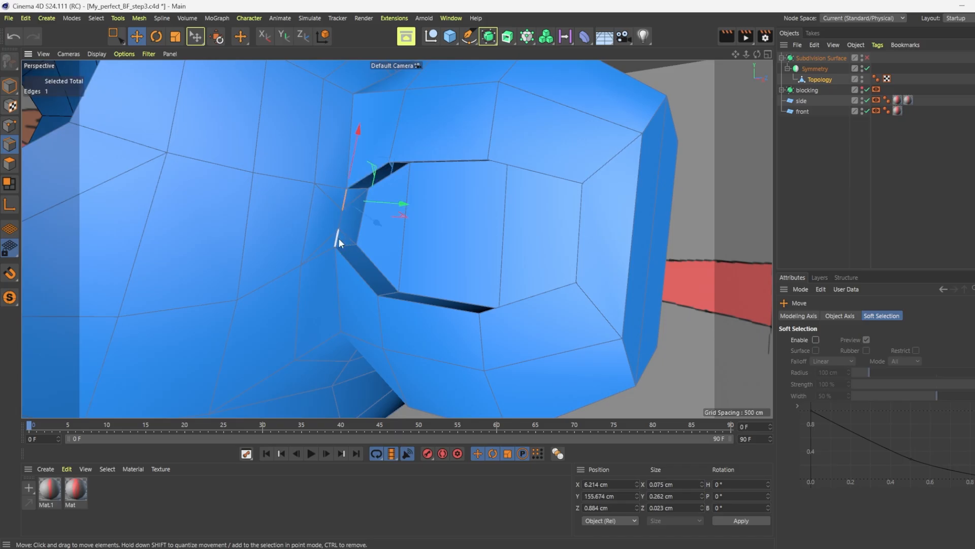
right_click(337, 243)
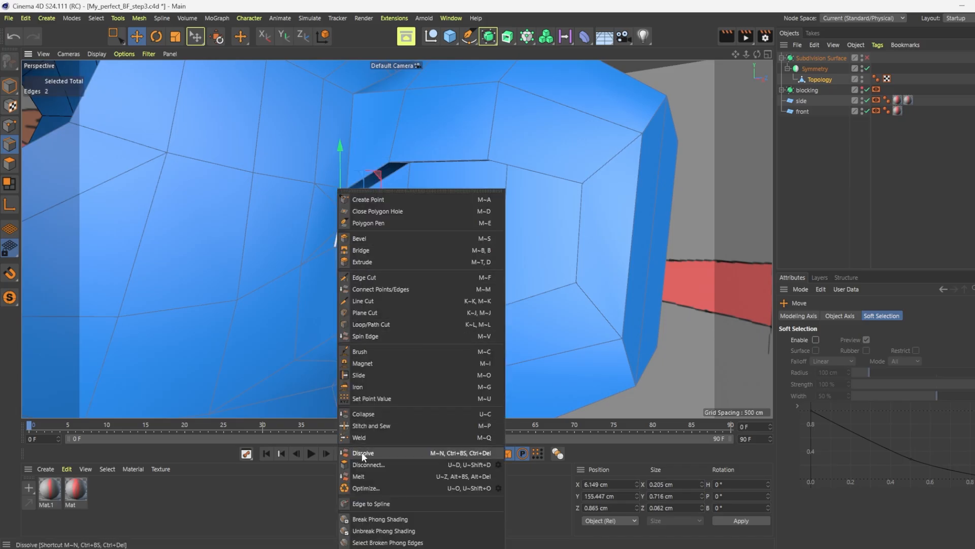
click(362, 454)
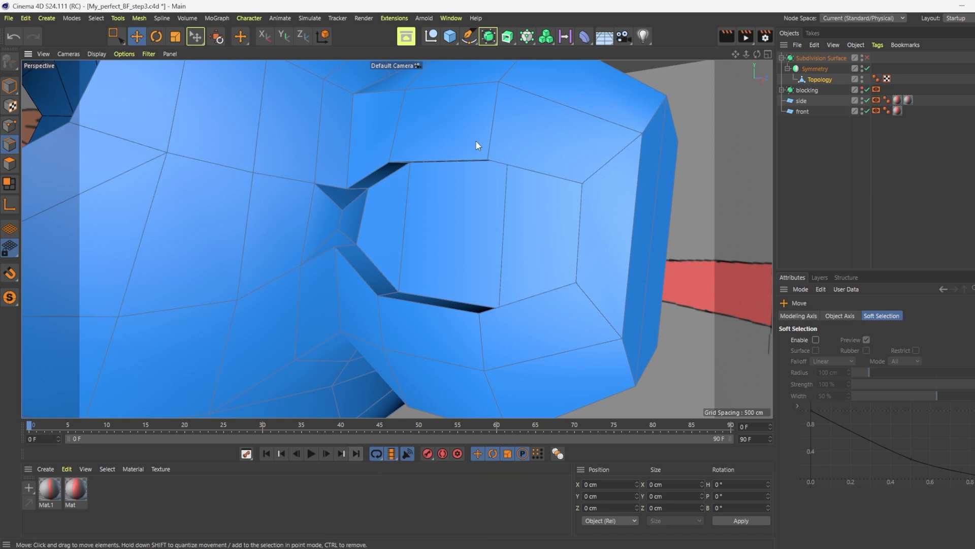
Step: Reshape the recess's inner end with the Grab brush at size 20, pulling its upper corner up and lower corner down
click(346, 185)
click(139, 17)
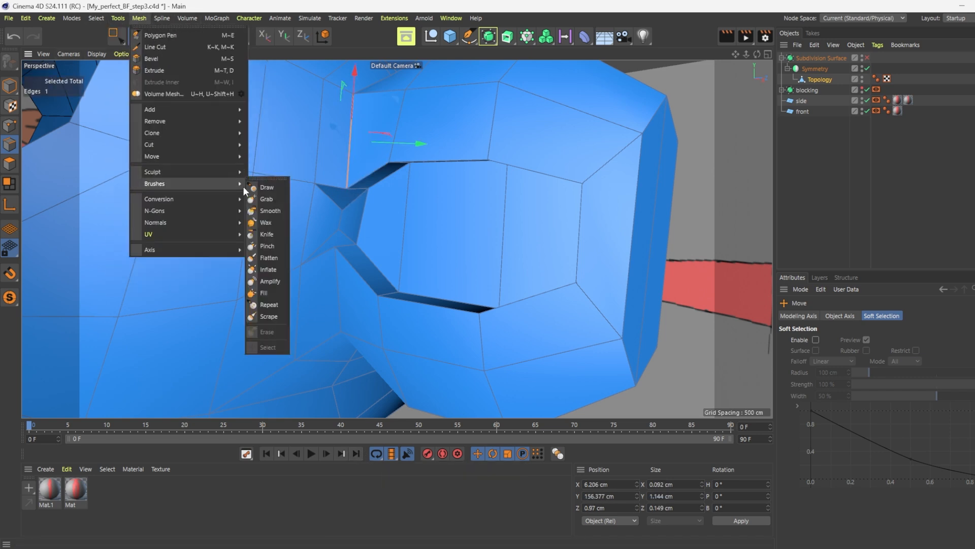
click(269, 186)
drag(352, 213, 346, 184)
drag(338, 251, 332, 259)
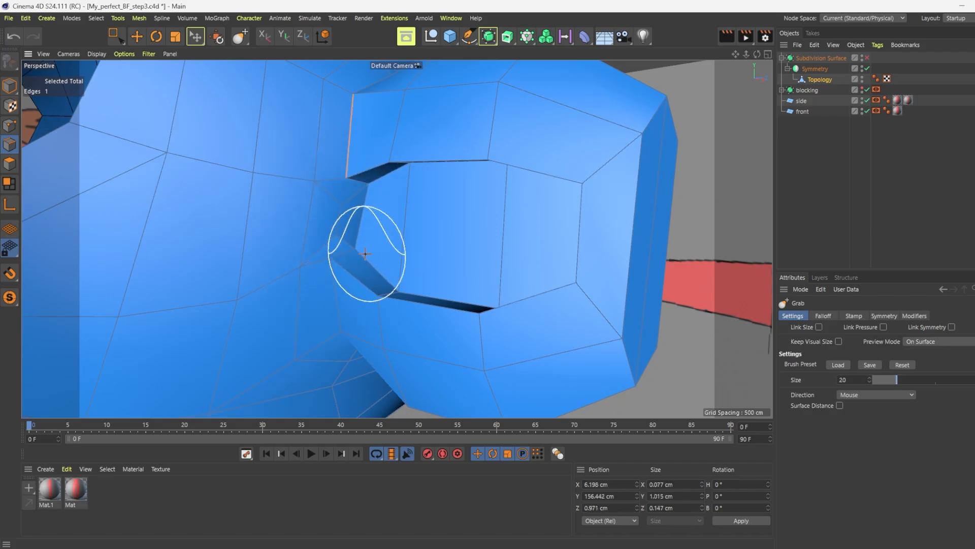
Step: Turn the Subdivision Surface back on to preview the smoothed join between ear and head
click(863, 60)
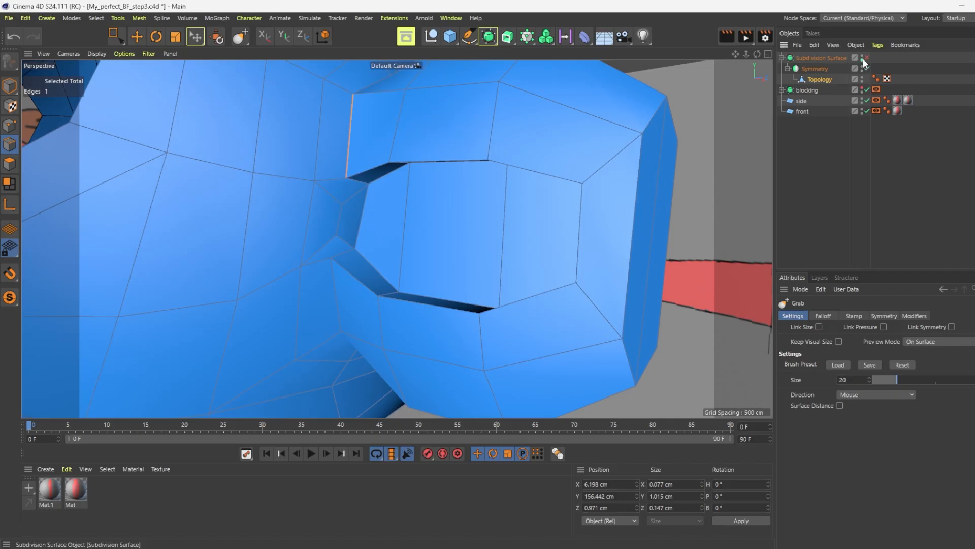
click(867, 58)
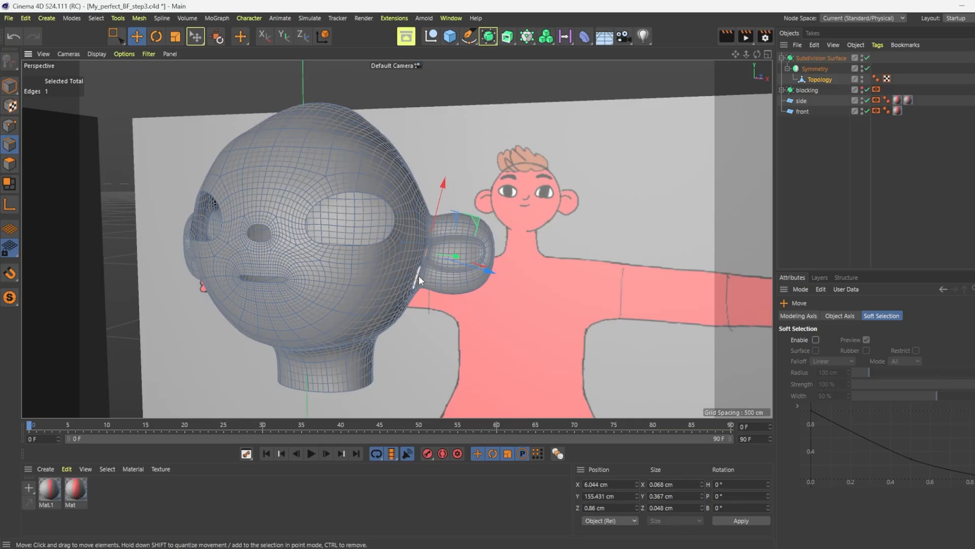
scroll(419, 275, up, 5)
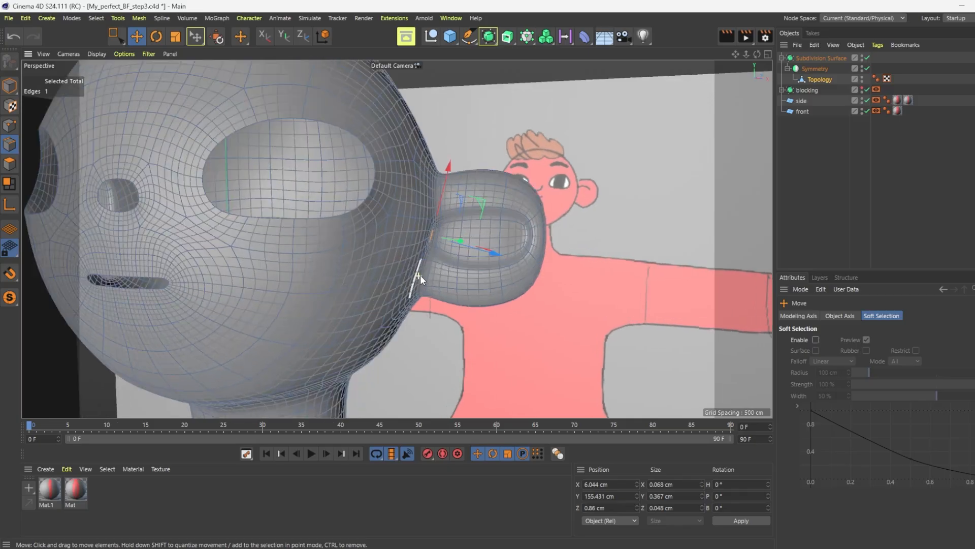
scroll(436, 274, up, 2)
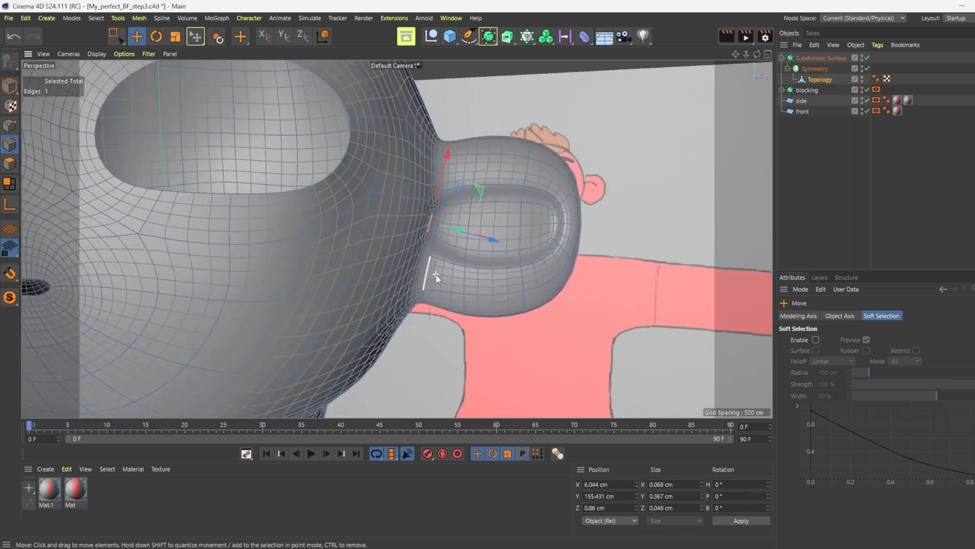
Step: Cut an edge loop around the ear where it meets the head at an offset of 16.808 %
right_click(441, 274)
click(480, 324)
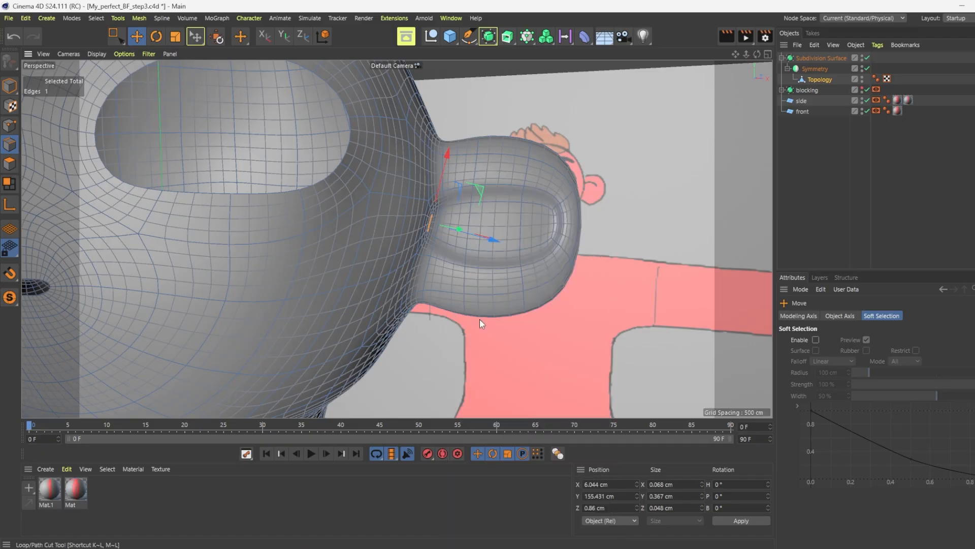
click(447, 136)
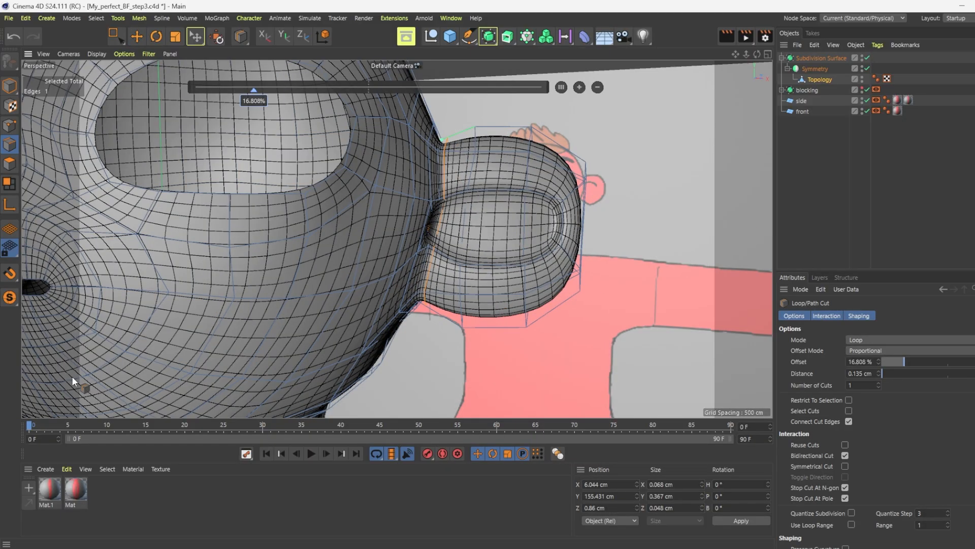
scroll(584, 167, down, 8)
scroll(521, 163, up, 8)
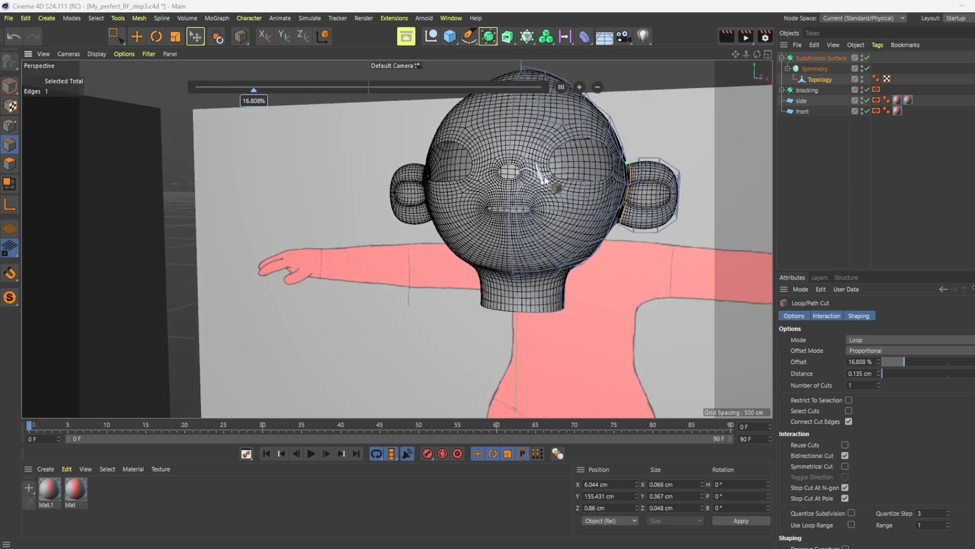
click(136, 35)
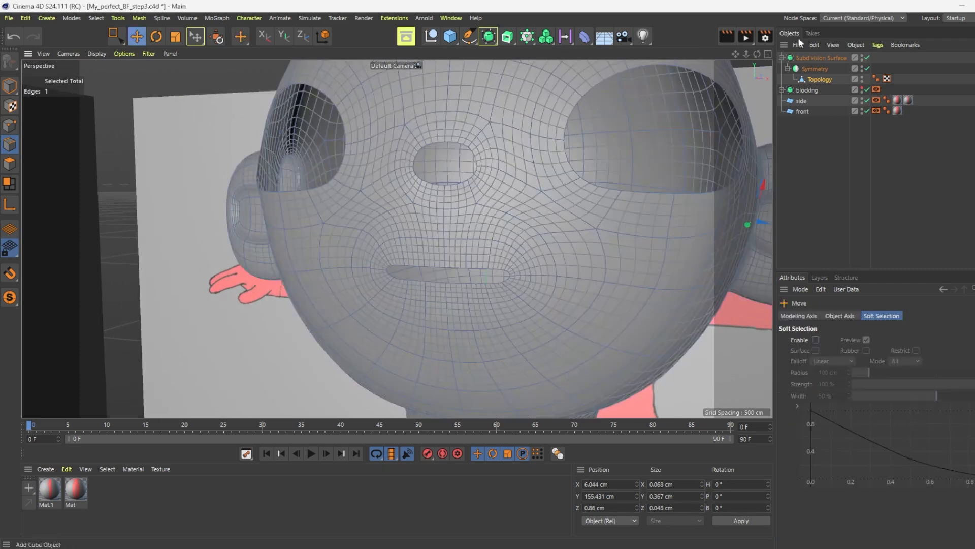
Step: Turn off the Subdivision Surface and extrude the nose opening's four border edges forward to Z -4.699 cm
click(867, 58)
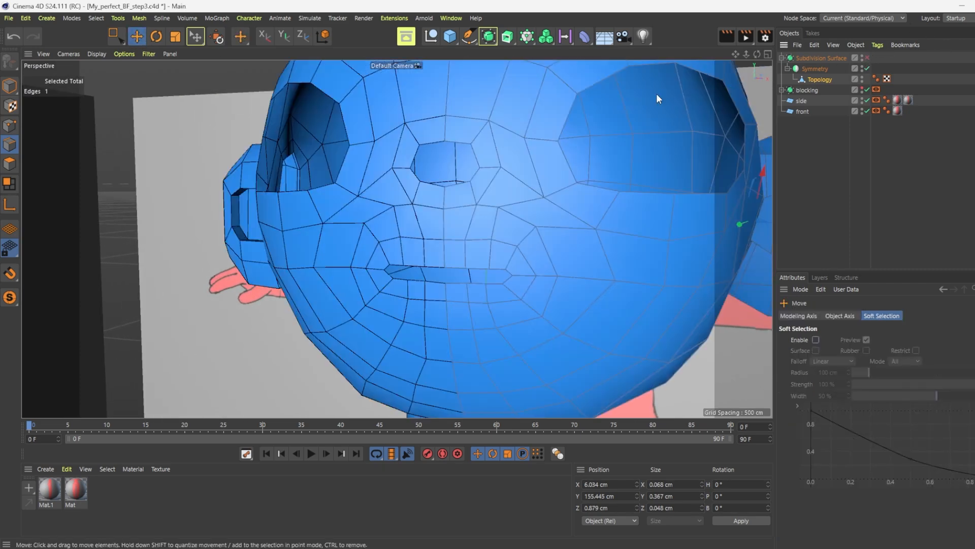
double_click(459, 144)
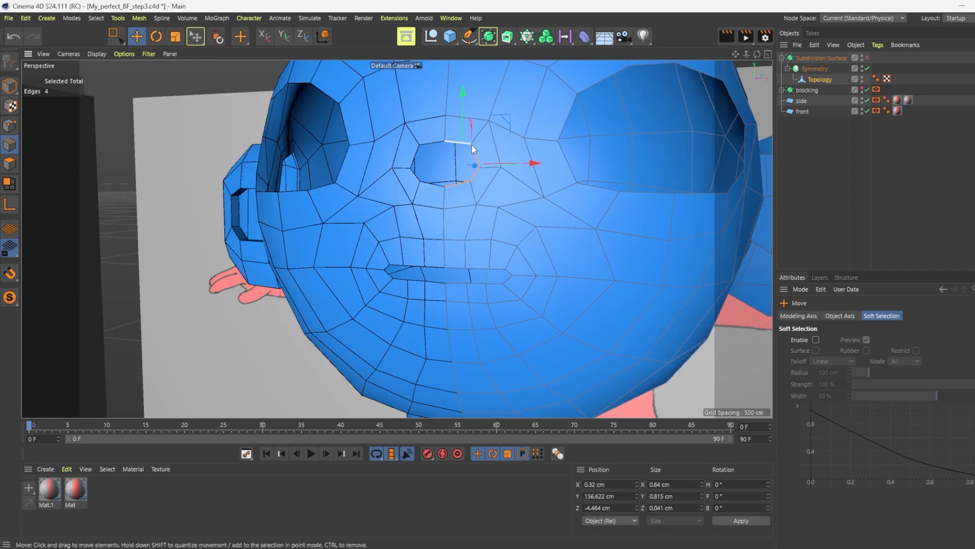
drag(758, 54, 658, 63)
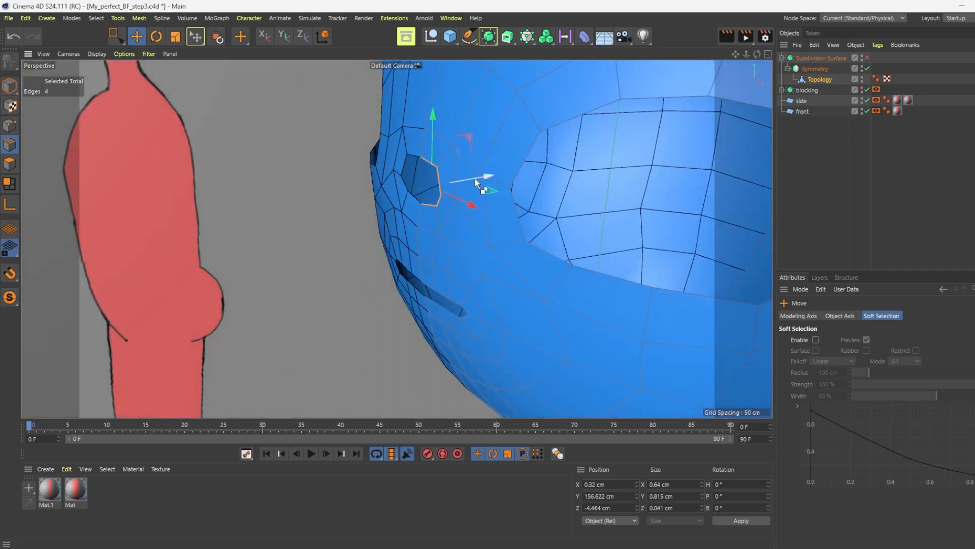
drag(475, 179, 467, 187)
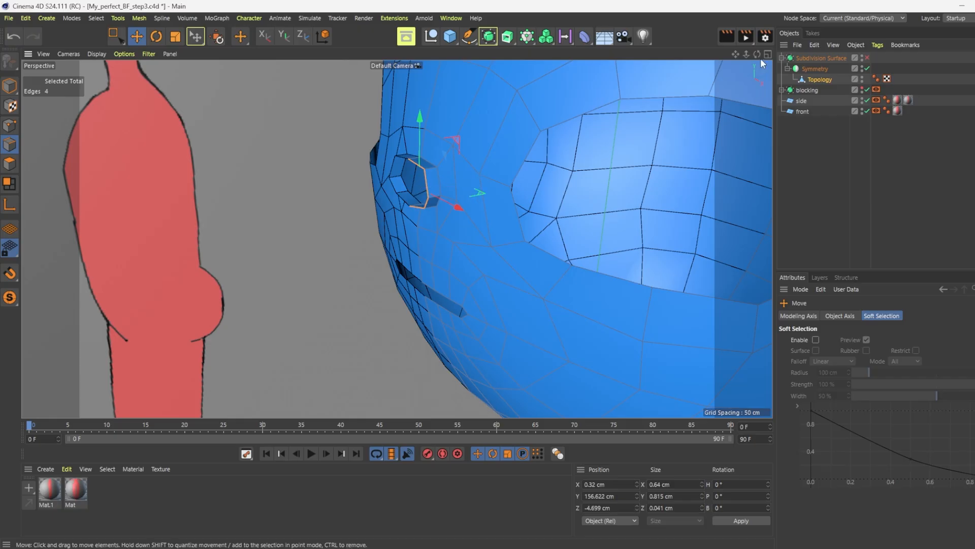
Step: Scale the extruded nose border edges down to 0.565 cm in X and 0.701 cm in Y
drag(757, 54, 841, 61)
key(t)
drag(568, 106, 536, 128)
drag(464, 91, 466, 107)
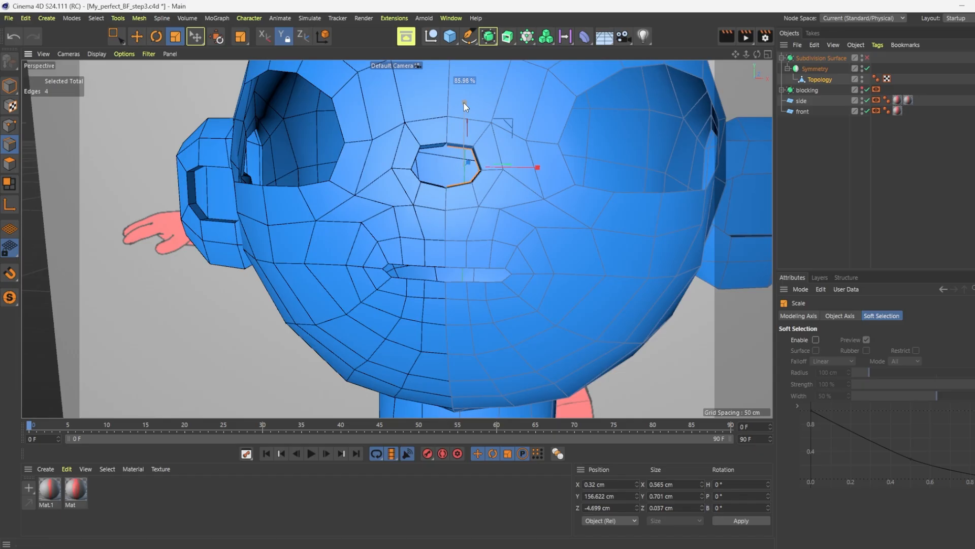
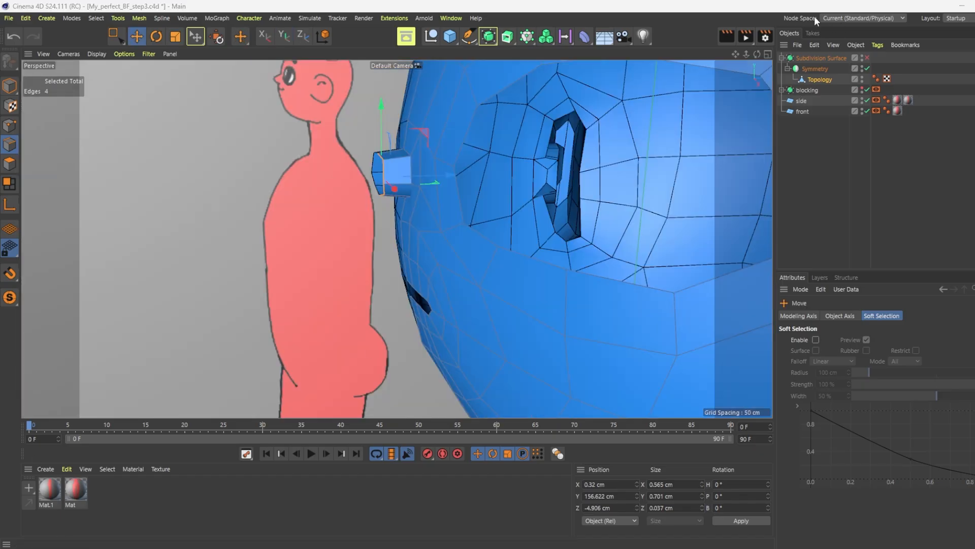
Step: Scale the extruded nose border edges down to 0.456 cm in X and 0.565 cm in Y
drag(757, 54, 924, 58)
key(t)
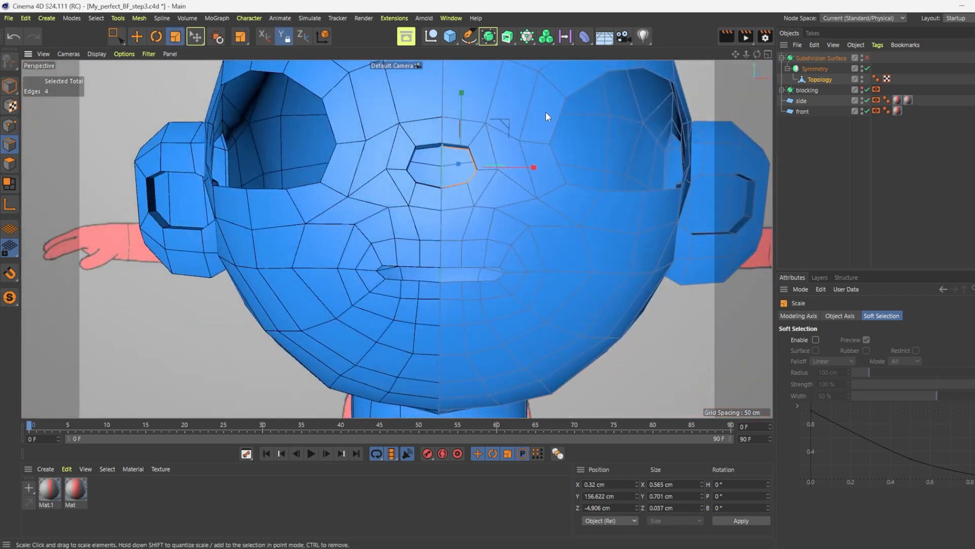
mouse_move(502, 130)
mouse_down()
mouse_move(507, 118)
mouse_move(501, 132)
mouse_up()
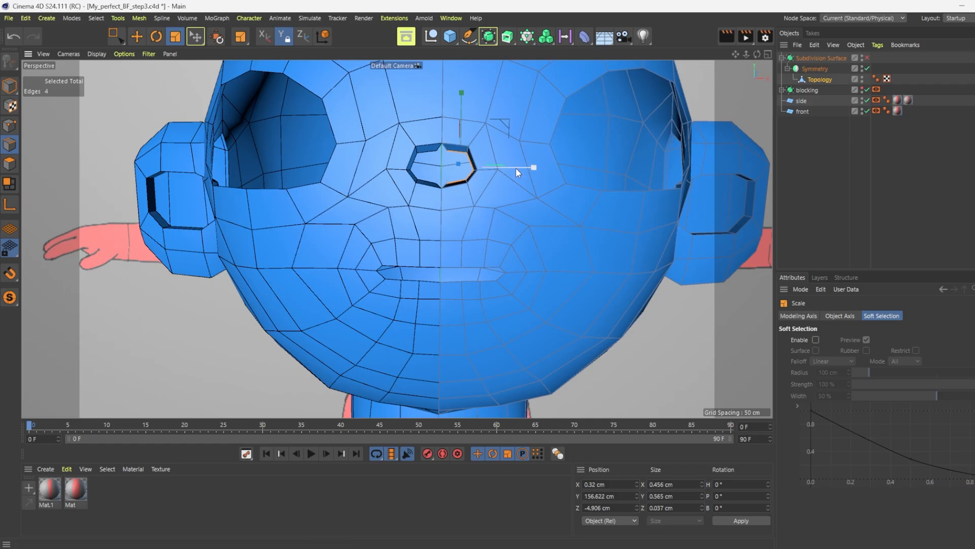
Step: Fill the nose opening with Polygon Pen faces from the border edges to the centre line, pulling the inner points onto it
scroll(450, 153, up, 8)
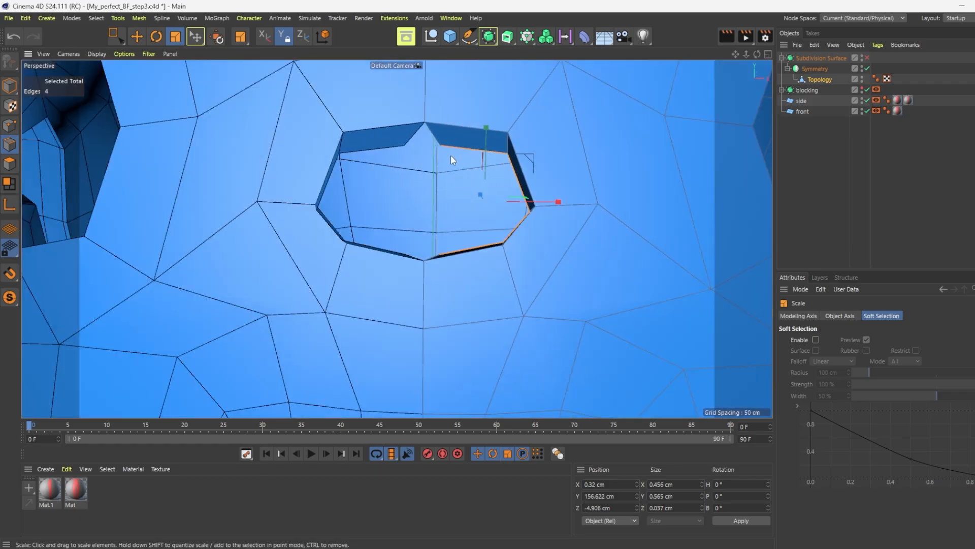
shift+click(442, 148)
right_click(525, 236)
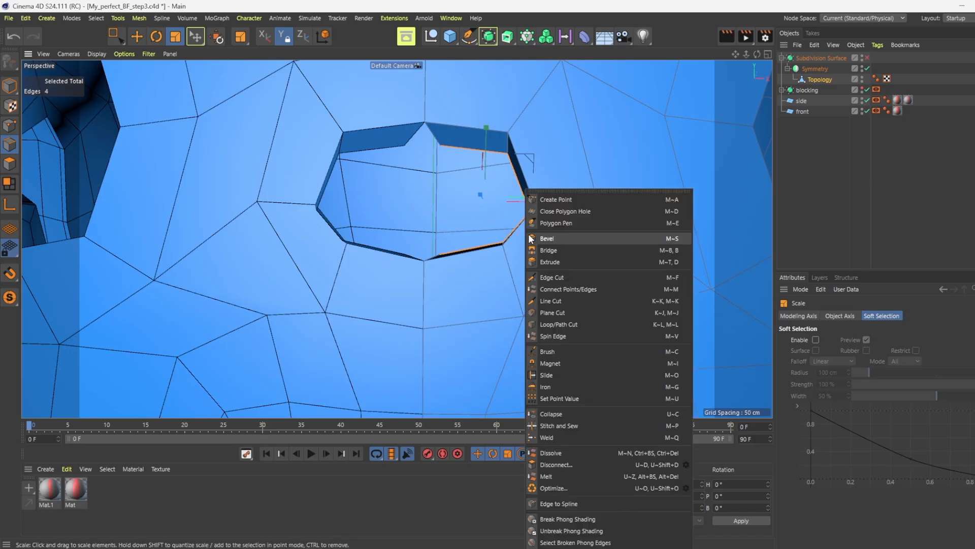
click(559, 224)
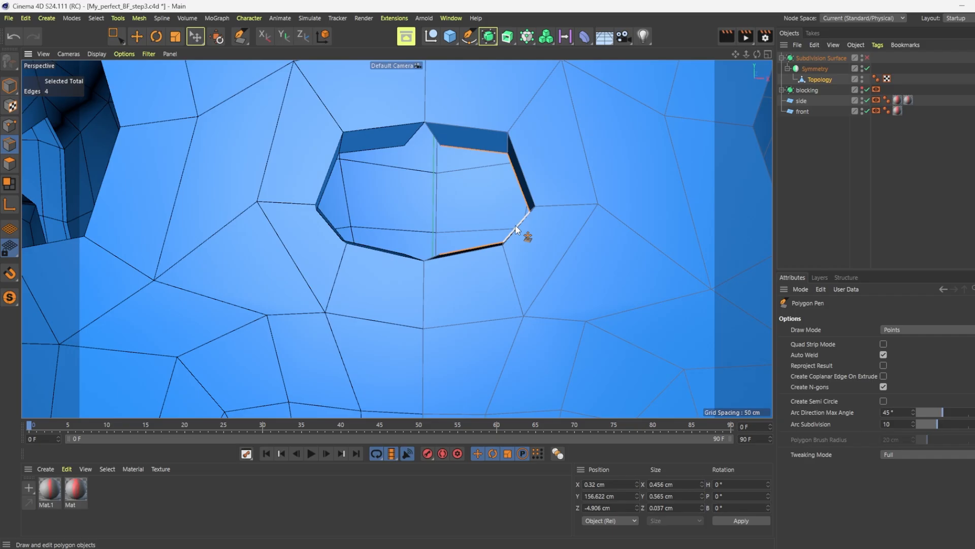
ctrl+drag(517, 230, 435, 206)
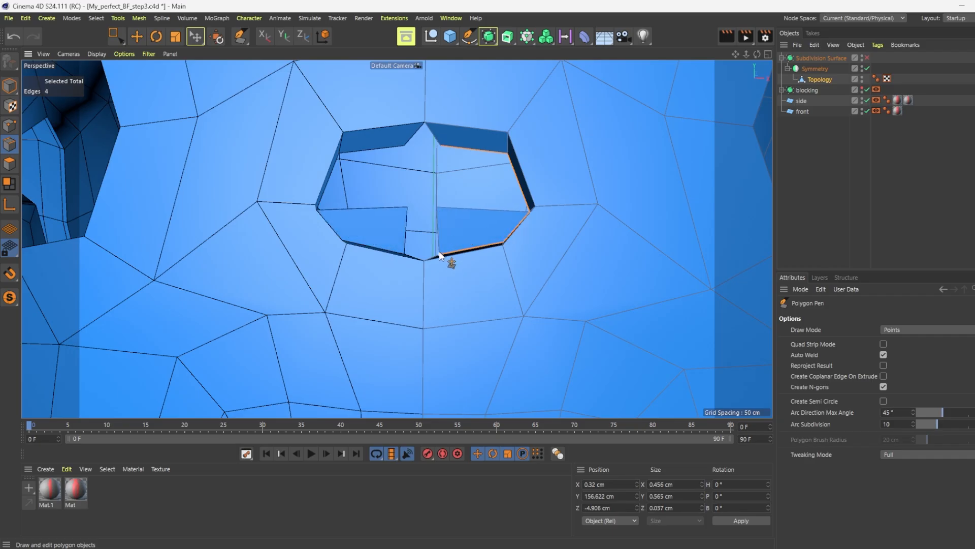
drag(440, 255, 426, 248)
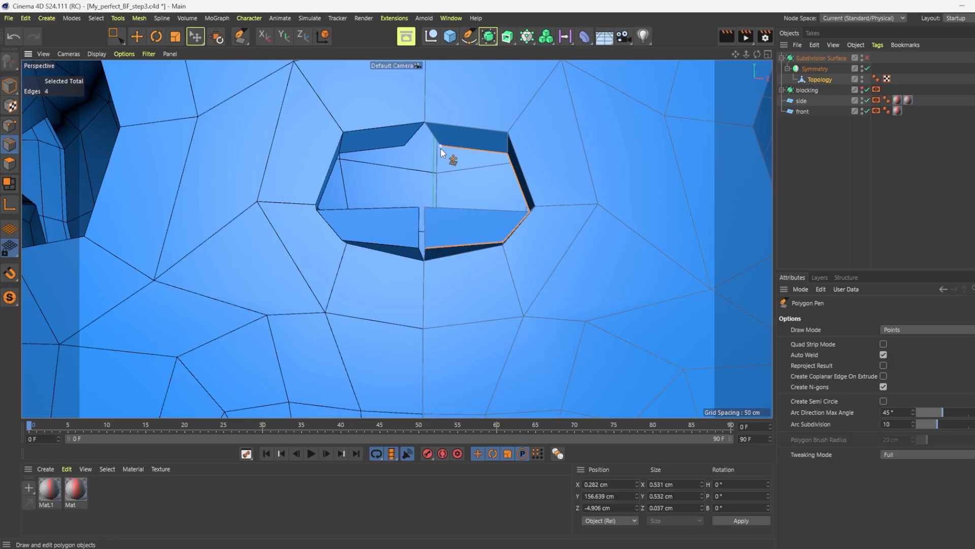
drag(441, 147, 426, 150)
mouse_move(489, 158)
mouse_down()
mouse_move(494, 214)
mouse_move(532, 207)
mouse_move(486, 211)
mouse_move(472, 224)
mouse_move(394, 205)
mouse_move(391, 236)
mouse_move(363, 209)
mouse_up()
scroll(407, 216, down, 2)
key(ctrl+z)
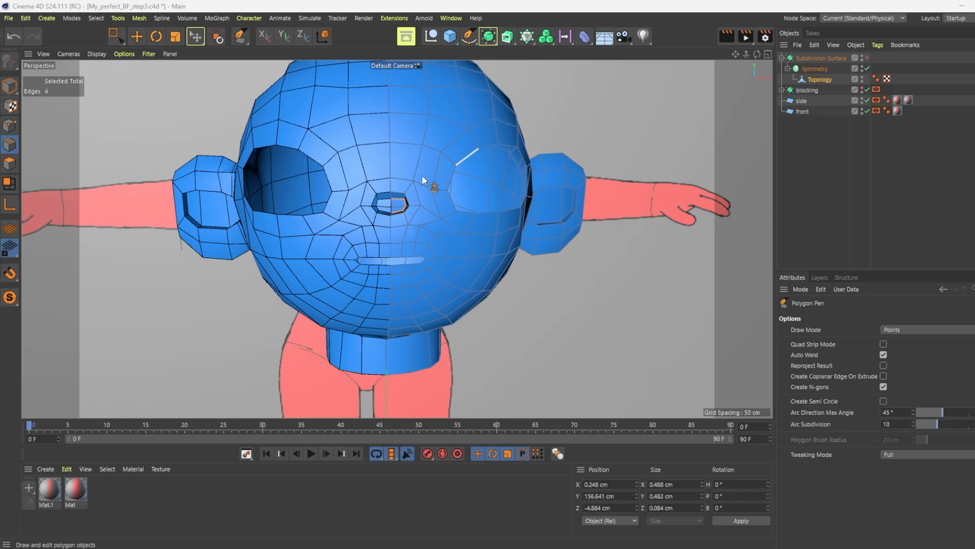
Step: Activate the Grab brush and examine the filled nose from below and from the front
scroll(429, 182, up, 3)
click(139, 19)
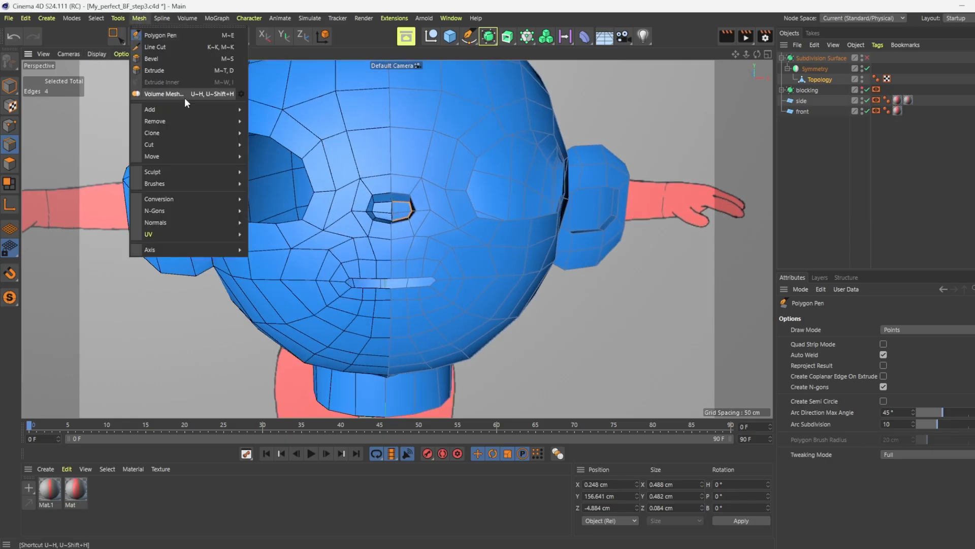
mouse_move(170, 185)
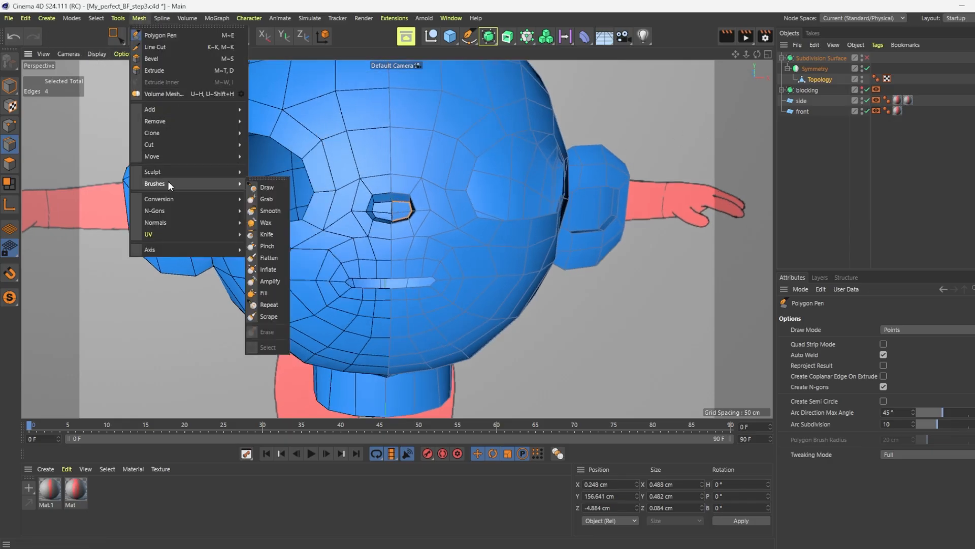
click(280, 199)
scroll(391, 168, up, 4)
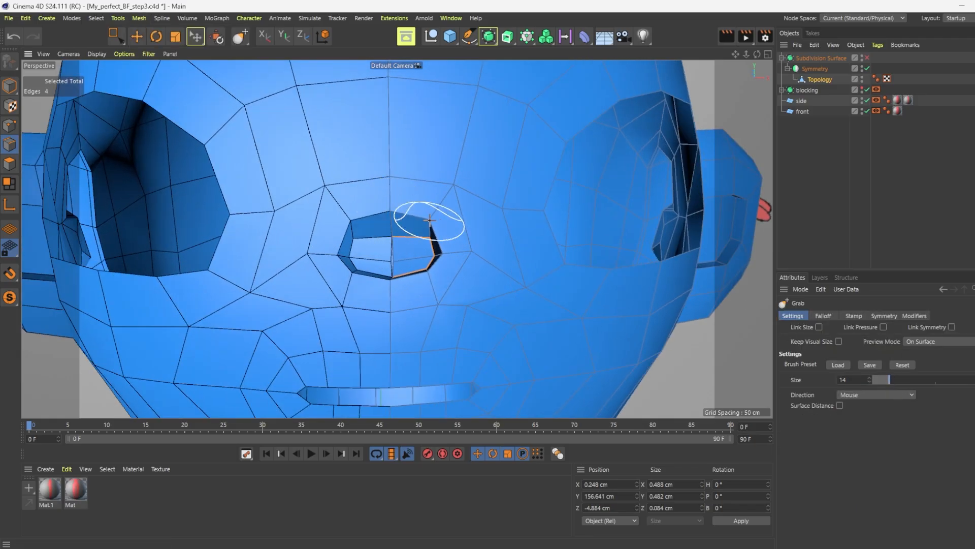
mouse_move(437, 229)
alt+mouse_down()
mouse_move(436, 202)
mouse_move(397, 238)
mouse_move(447, 261)
alt+mouse_up()
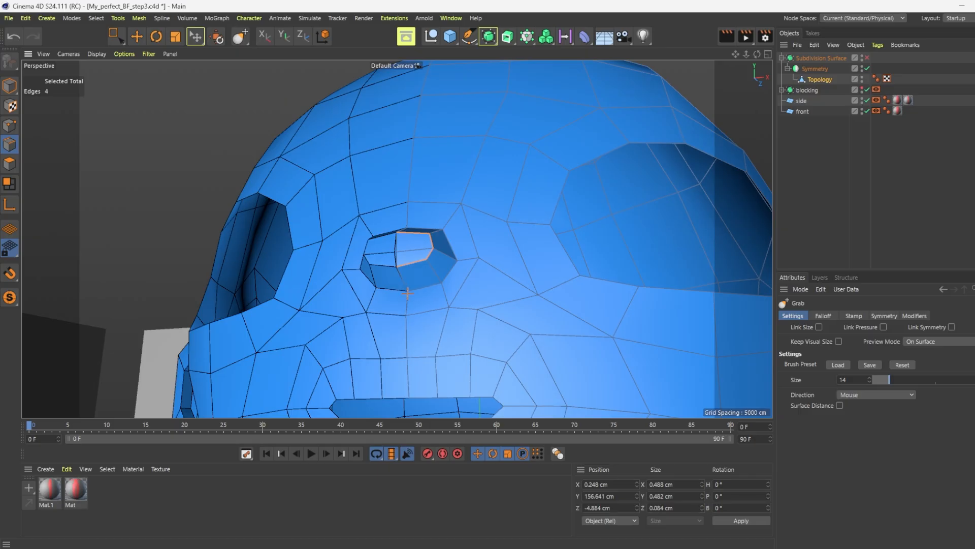
alt+drag(651, 236, 397, 237)
Step: Align the nine nose centre-line points at X position 0 cm and X size 0 cm, and turn the Subdivision Surface on
click(116, 36)
click(10, 124)
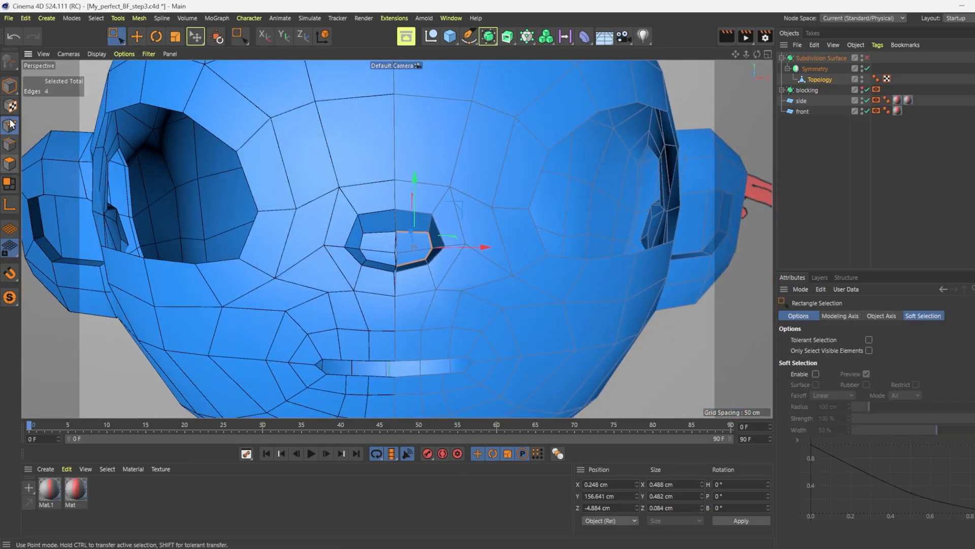
drag(385, 198, 419, 323)
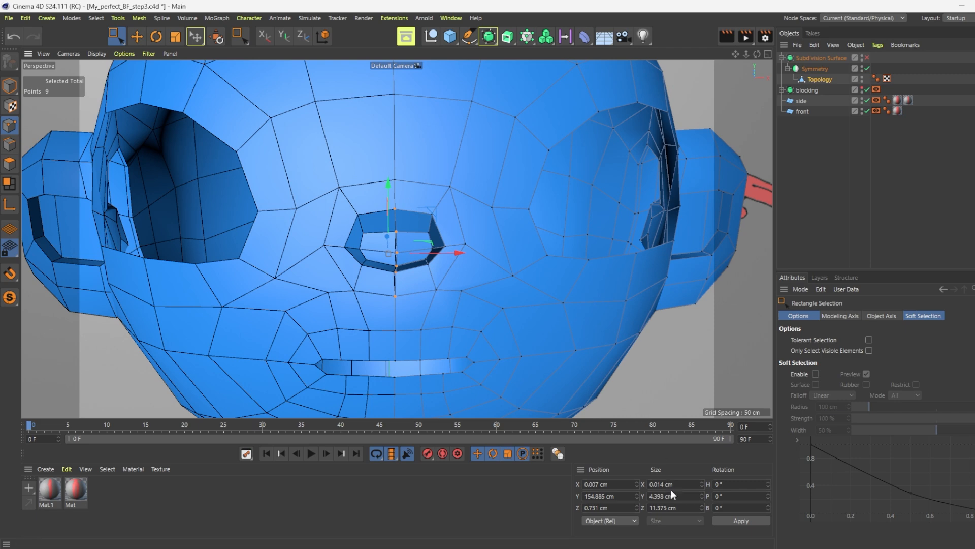
click(732, 521)
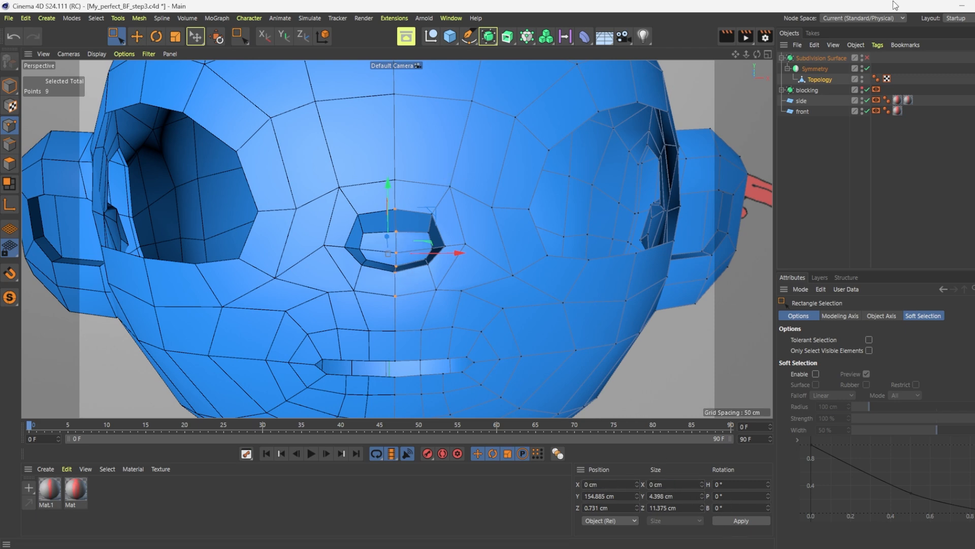
click(867, 58)
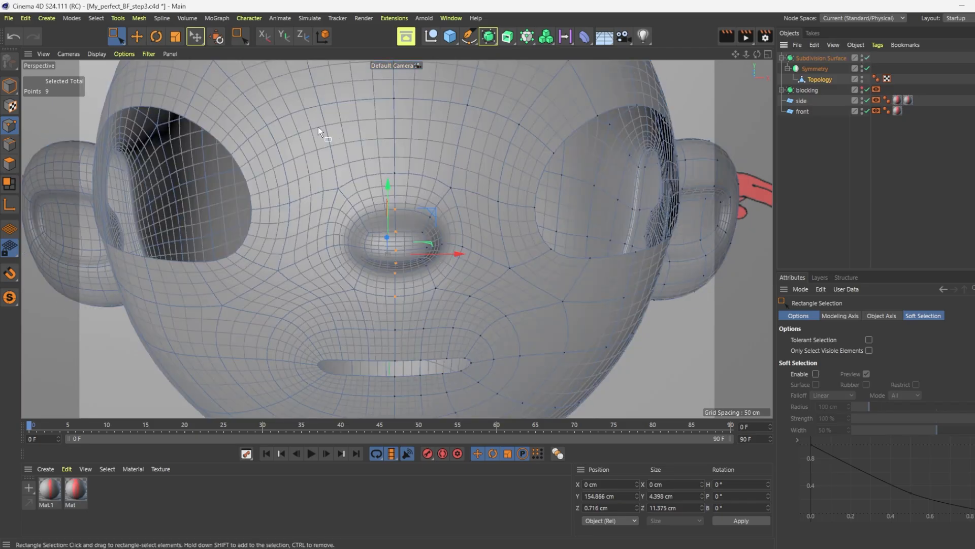
scroll(315, 126, down, 4)
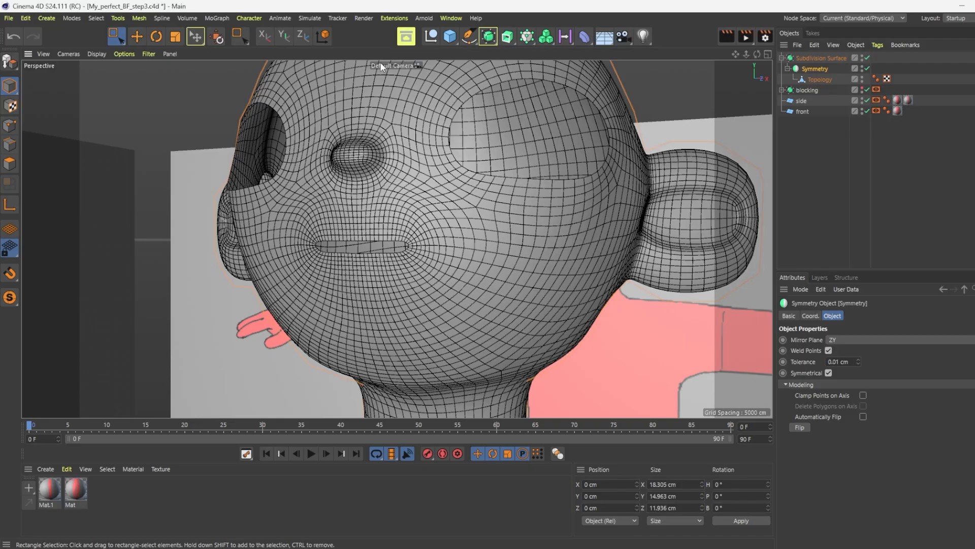
Step: Add a sphere, raise it to the head and scale it down to about 8.4 cm
click(450, 36)
click(660, 53)
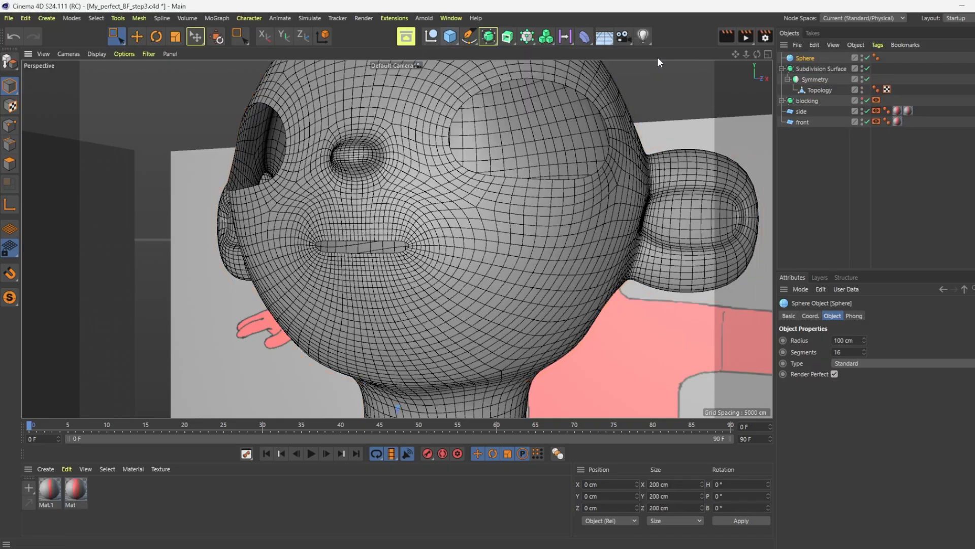
scroll(422, 173, down, 6)
scroll(422, 175, down, 8)
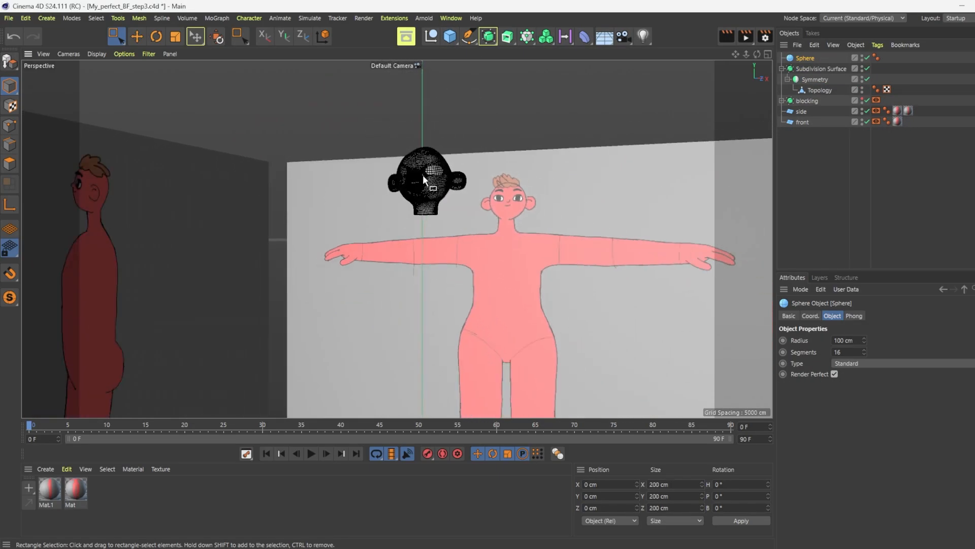
drag(416, 318, 432, 138)
key(t)
drag(479, 118, 281, 304)
key(o)
Step: Move the sphere in front of the chin at about Y 151.898 cm, Z -3.243 cm and scale it down to 3.755 cm
key(e)
drag(416, 239, 452, 259)
key(ctrl+z)
drag(326, 172, 333, 248)
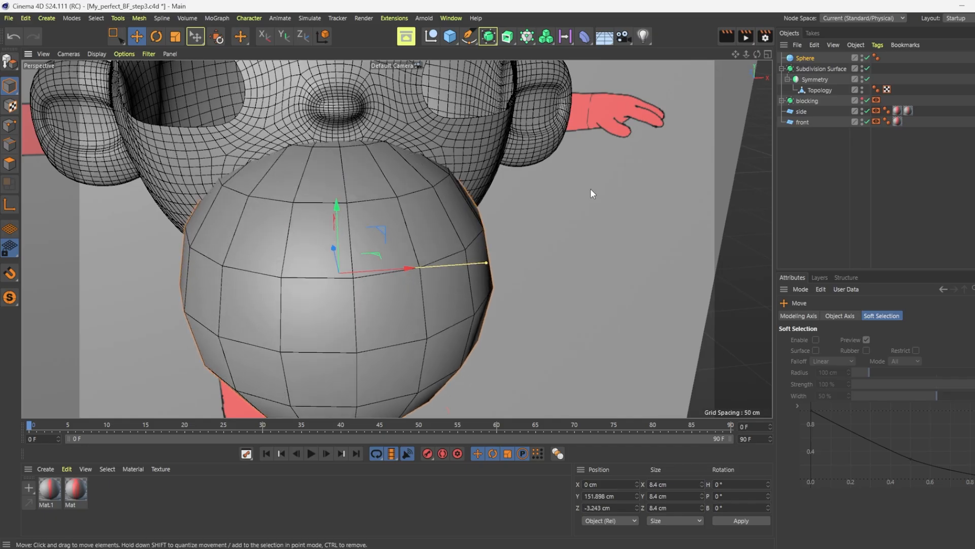
key(t)
drag(590, 188, 508, 243)
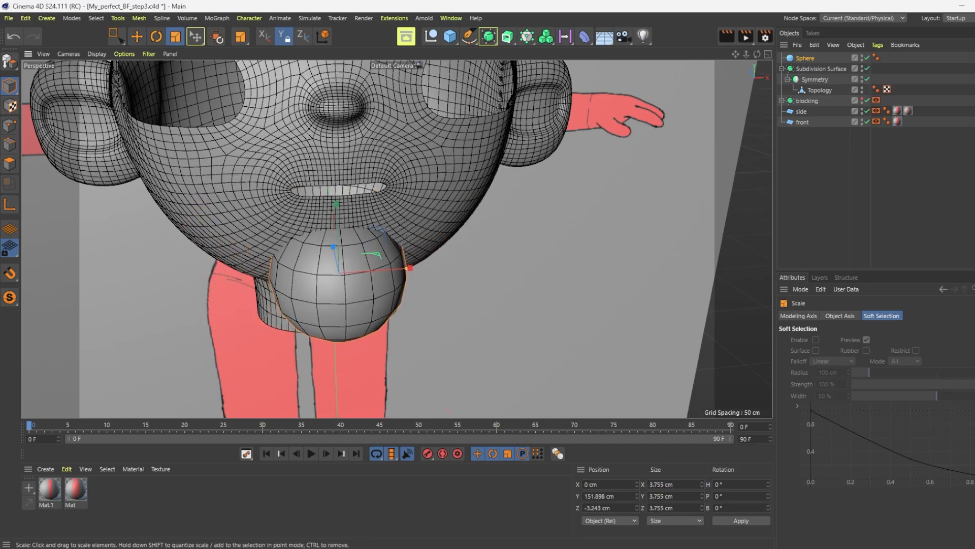
Step: Set the sphere's segments to 32 and rotate its pitch to 90° so the pole faces forward
click(803, 58)
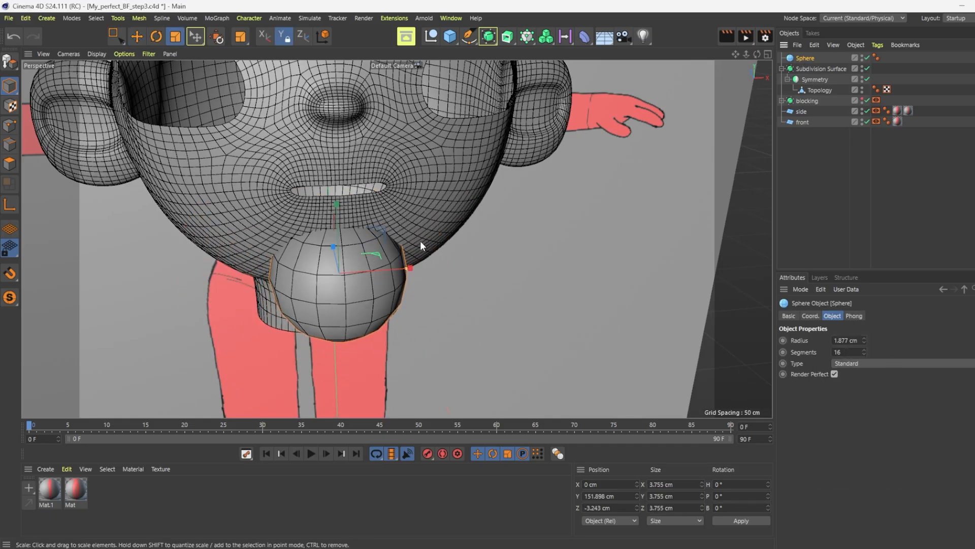
double_click(847, 352)
text(32)
key(Return)
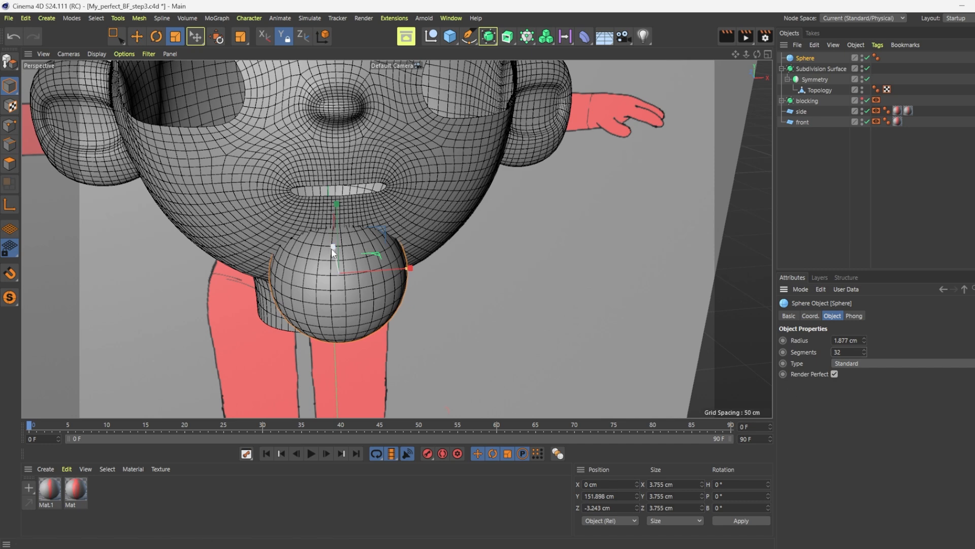
key(r)
shift+drag(342, 257, 331, 364)
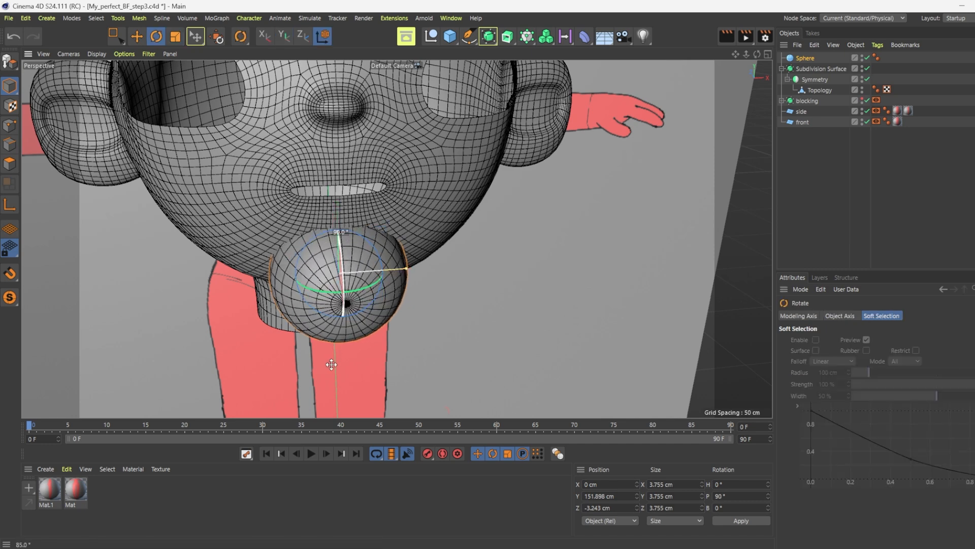
Step: Move the sphere to the eye socket at about X 4.132 cm, Y 156.923 cm, Z -2.148 cm and rotate it to H 5°, P 85°, B 15°
key(e)
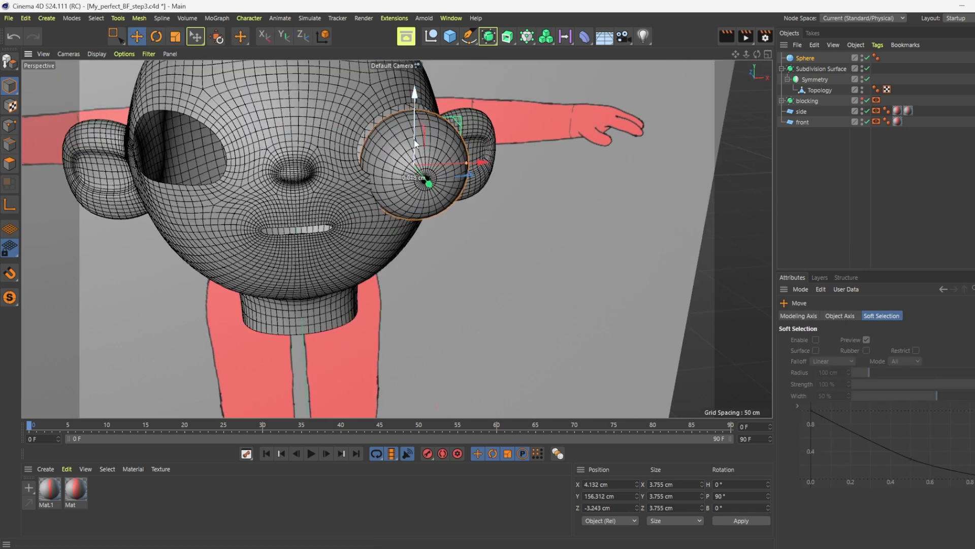
drag(425, 181, 436, 156)
key(r)
alt+drag(396, 237, 279, 320)
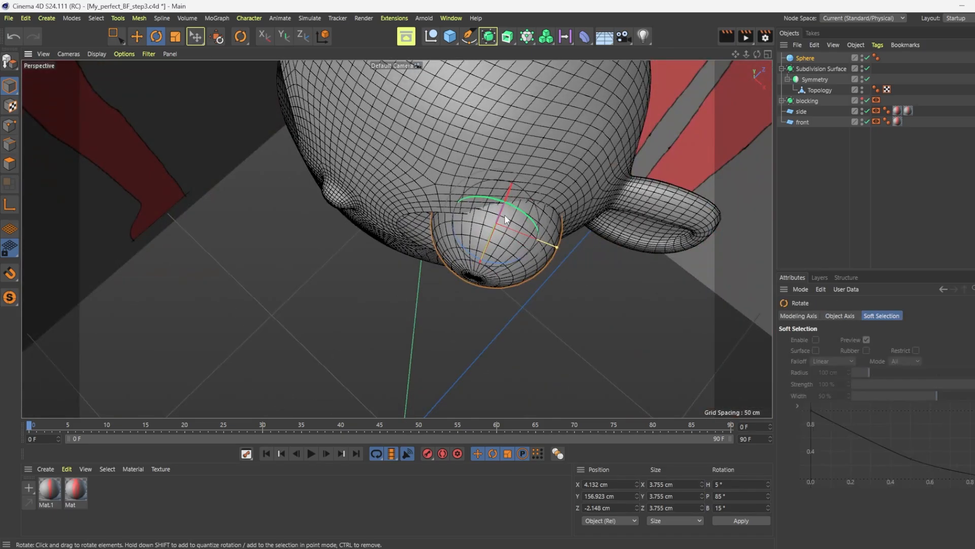
Step: Push the sphere deeper into the eye socket and rotate its bank to about 25.065° to follow the face
key(e)
drag(537, 240, 469, 252)
key(r)
alt+drag(425, 222, 294, 173)
Step: Make the sphere editable and scale it into a flattened eyeball about 4.289 x 1.979 x 3.4 cm
click(175, 37)
click(10, 61)
drag(365, 267, 488, 276)
key(e)
key(t)
drag(404, 198, 406, 205)
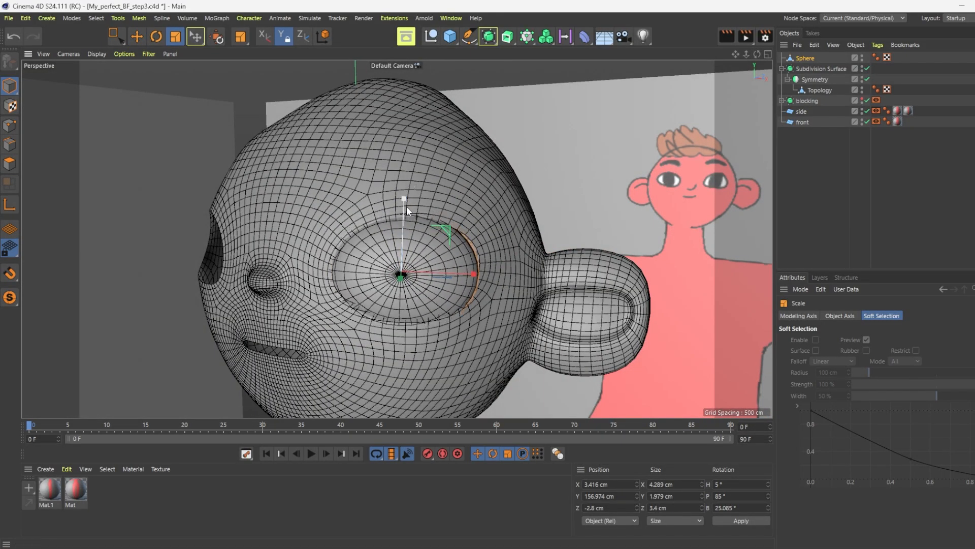
Step: Refine the eyeball's fit by rotating its bank to 30.741° and scaling it to about 4.379 x 1.793 x 3.472 cm
key(e)
drag(470, 272, 473, 274)
key(r)
alt+drag(401, 281, 417, 219)
key(t)
alt+drag(752, 87, 540, 131)
drag(540, 131, 547, 129)
Step: Nudge the eyeball into the socket at about X 3.42 cm, Y 156.964 cm, Z -2.682 cm
key(e)
drag(407, 247, 409, 252)
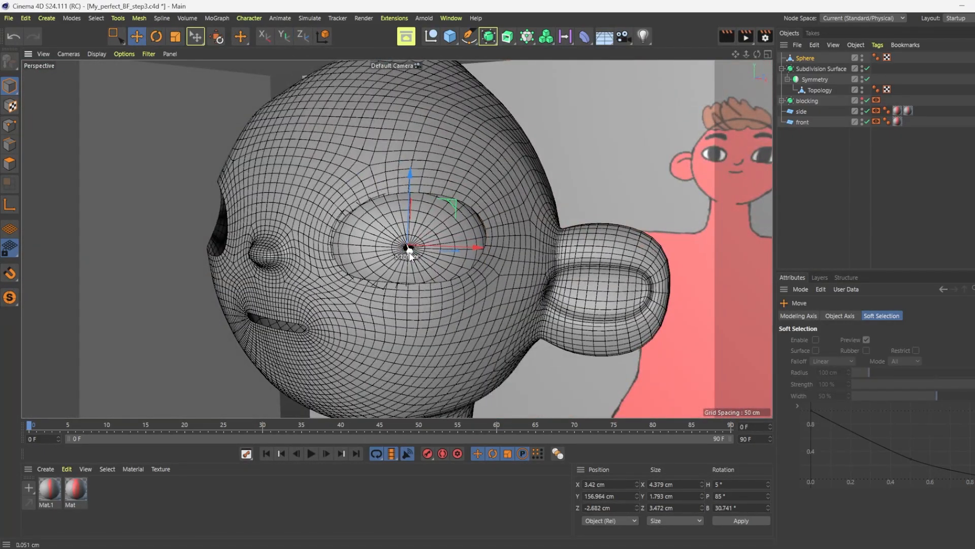
drag(757, 53, 757, 18)
drag(484, 259, 487, 261)
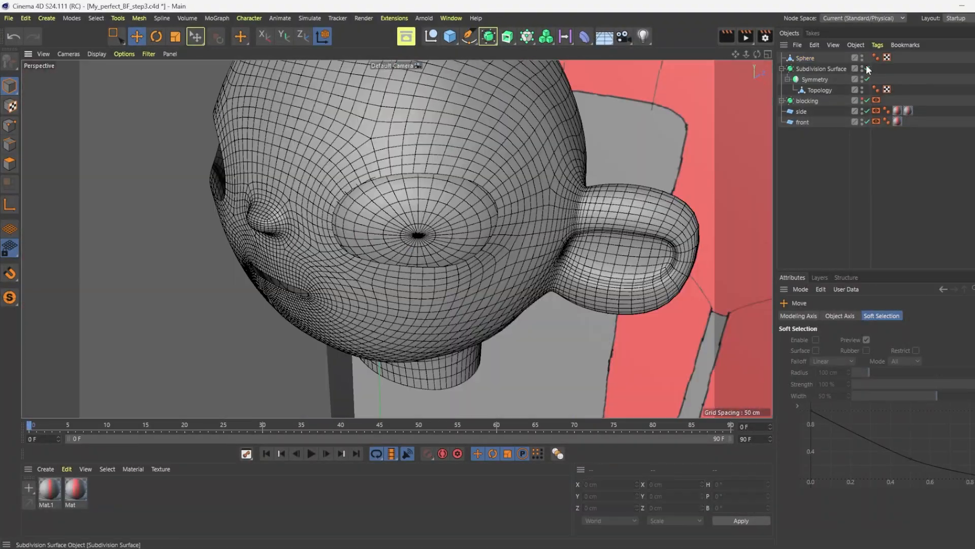
Step: Turn off the Subdivision Surface and activate the Grab brush on the Topology mesh around the eye opening
click(867, 68)
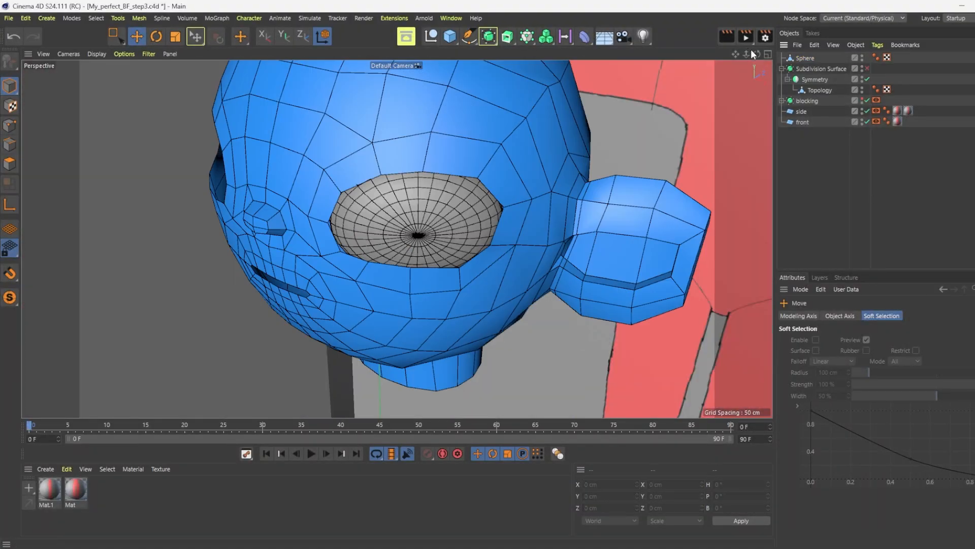
mouse_move(757, 54)
mouse_down()
mouse_move(747, 56)
mouse_move(759, 74)
mouse_move(745, 55)
mouse_up()
click(815, 90)
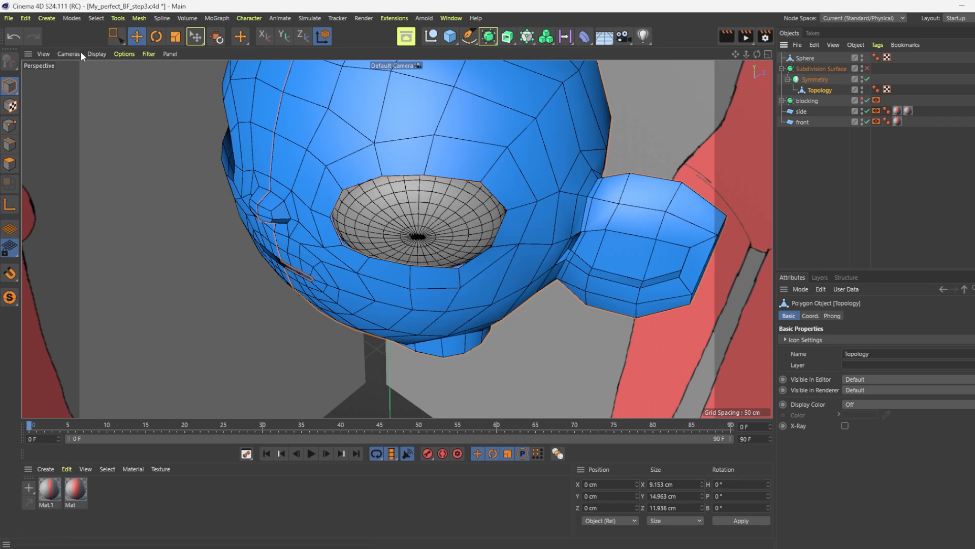
click(118, 19)
mouse_move(139, 18)
mouse_move(152, 184)
click(265, 194)
mouse_move(457, 254)
alt+mouse_down()
mouse_move(689, 108)
mouse_move(445, 198)
alt+mouse_up()
mouse_move(483, 254)
alt+mouse_down()
mouse_move(397, 238)
mouse_move(457, 434)
mouse_move(402, 266)
mouse_move(350, 254)
alt+mouse_up()
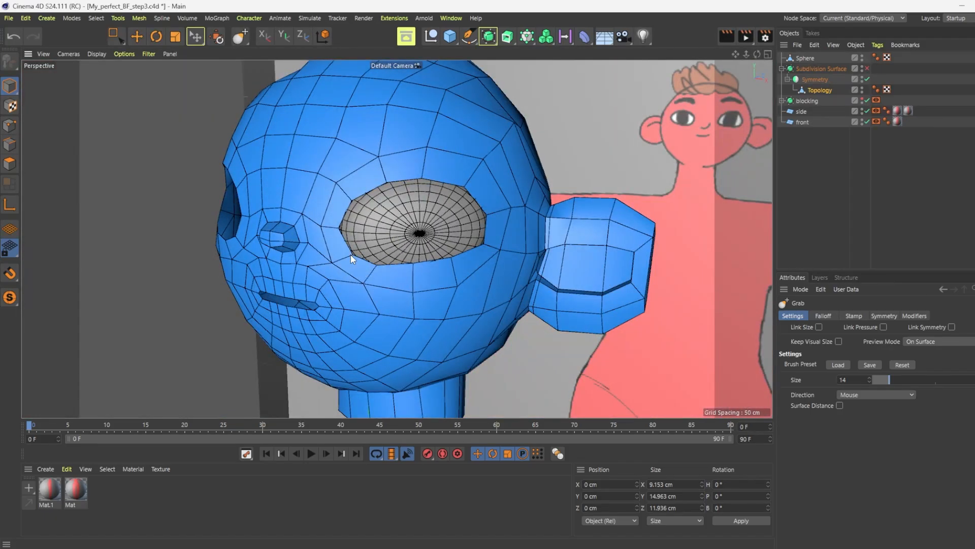
Step: Select the 11 border edges of the eye opening with the Move tool active
click(9, 144)
click(136, 36)
alt+drag(417, 232, 436, 231)
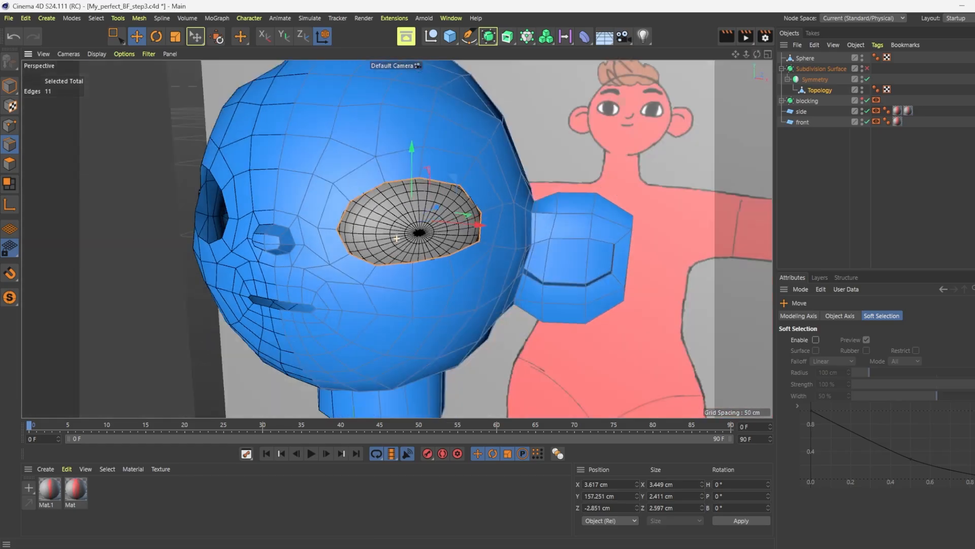
Step: Lower two points on the eye opening's bottom border to fit the eyeball and return to the border edge selection
click(15, 123)
drag(413, 262, 411, 267)
click(450, 255)
drag(445, 218, 446, 222)
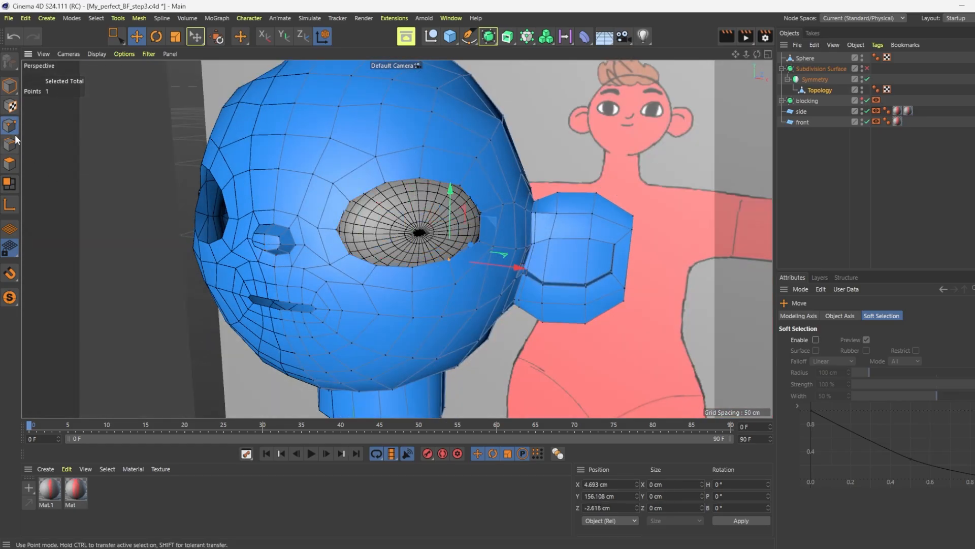
click(15, 143)
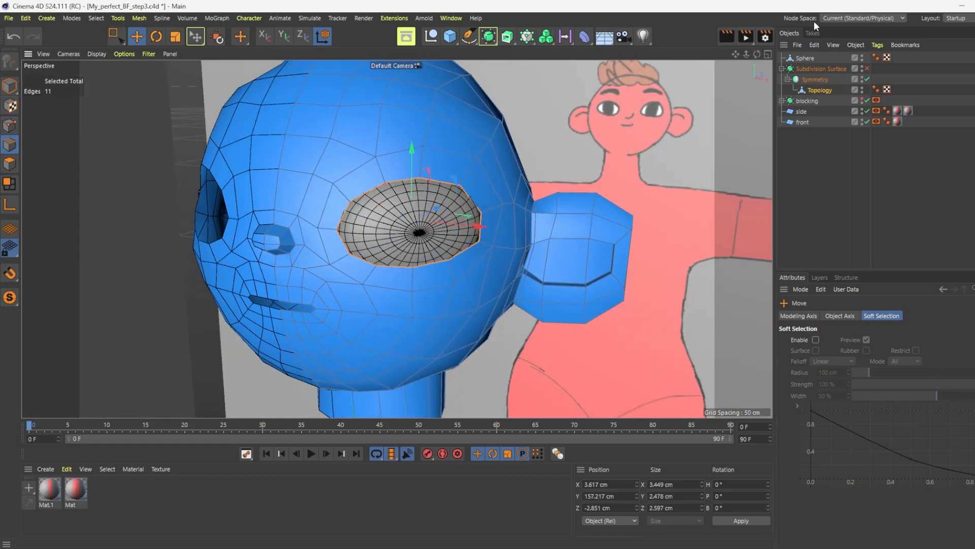
Step: Push the eye opening's border edges back to about X 3.236 cm, Z -2.577 cm and hide the eyeball sphere
drag(760, 54, 661, 92)
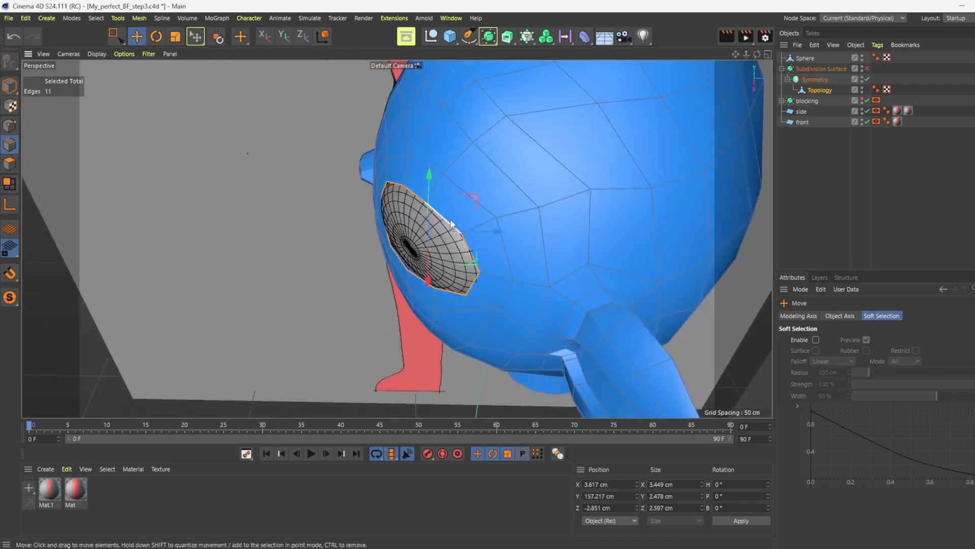
drag(462, 231, 474, 230)
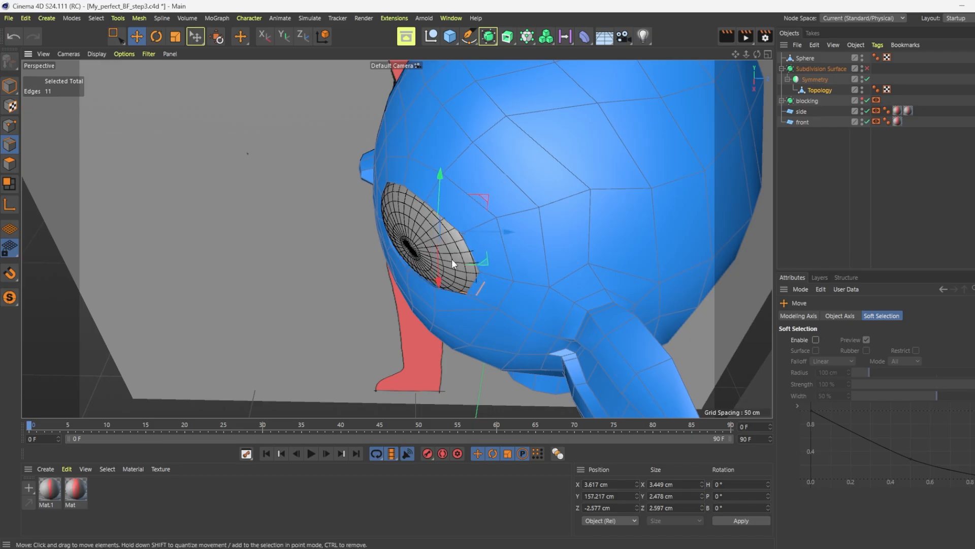
drag(438, 280, 431, 269)
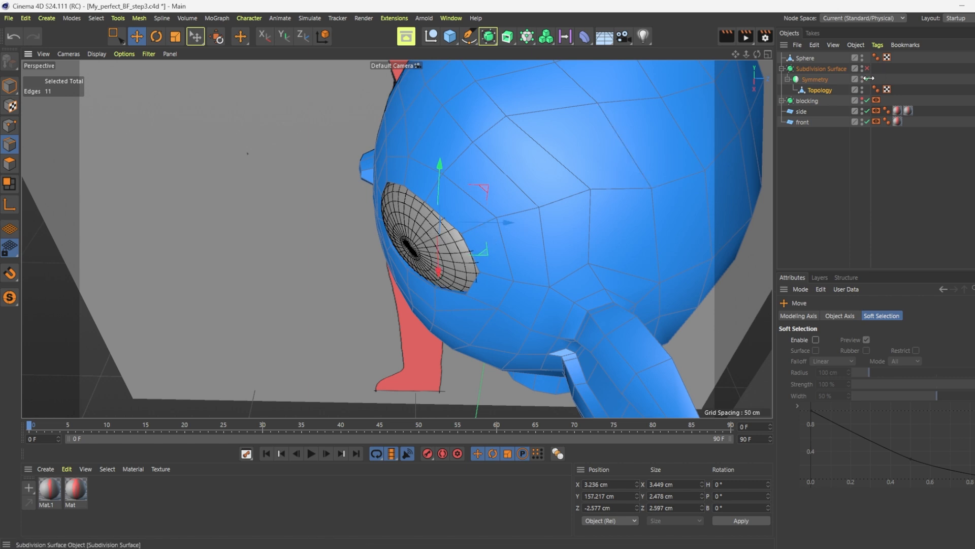
click(862, 57)
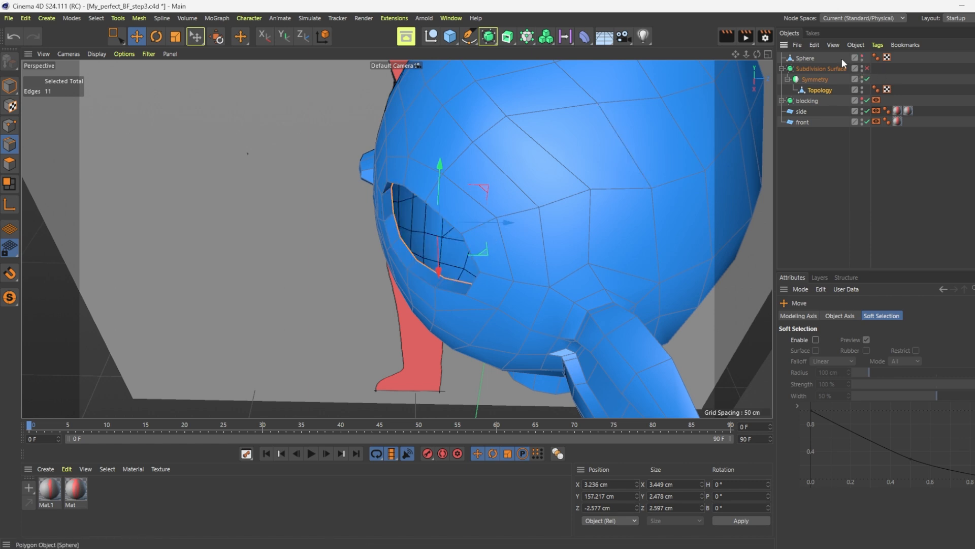
Step: Move the eye opening's border edges deeper into the socket, to about X 3.264 cm, Z -1.971 cm, and turn on the Subdivision Surface
drag(753, 53, 544, 166)
drag(485, 193, 491, 196)
drag(427, 169, 485, 188)
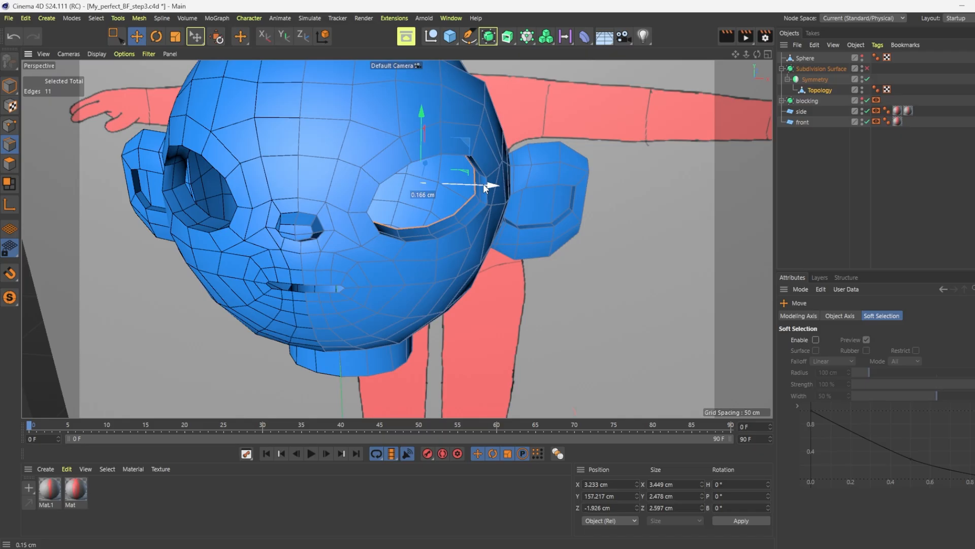
drag(485, 188, 485, 187)
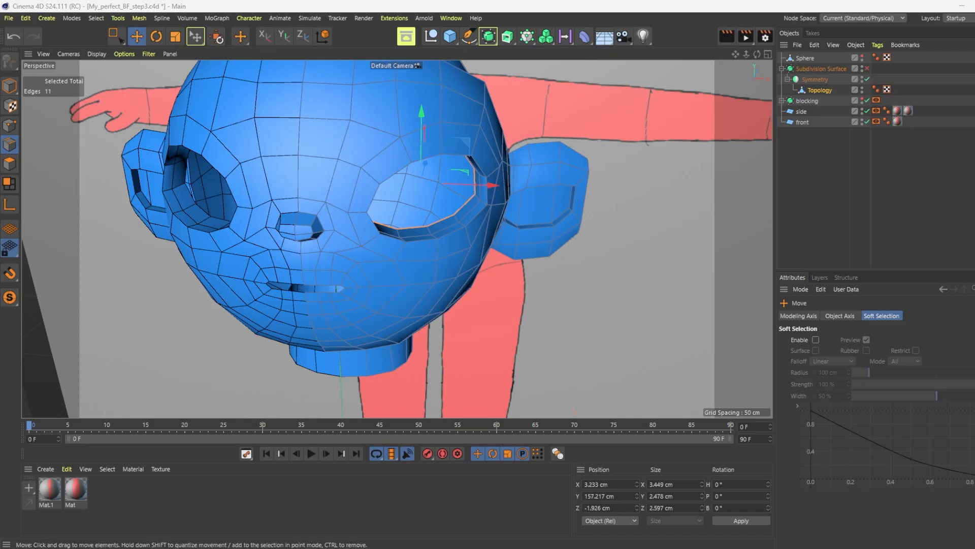
click(867, 69)
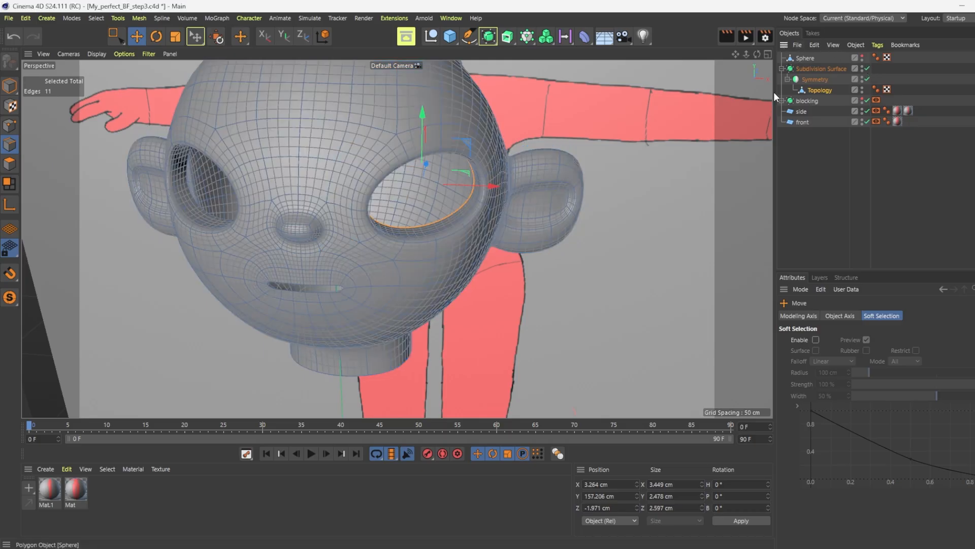
Step: Nudge the mouth corner point slightly back to about Z -4.165 cm
drag(757, 53, 635, 56)
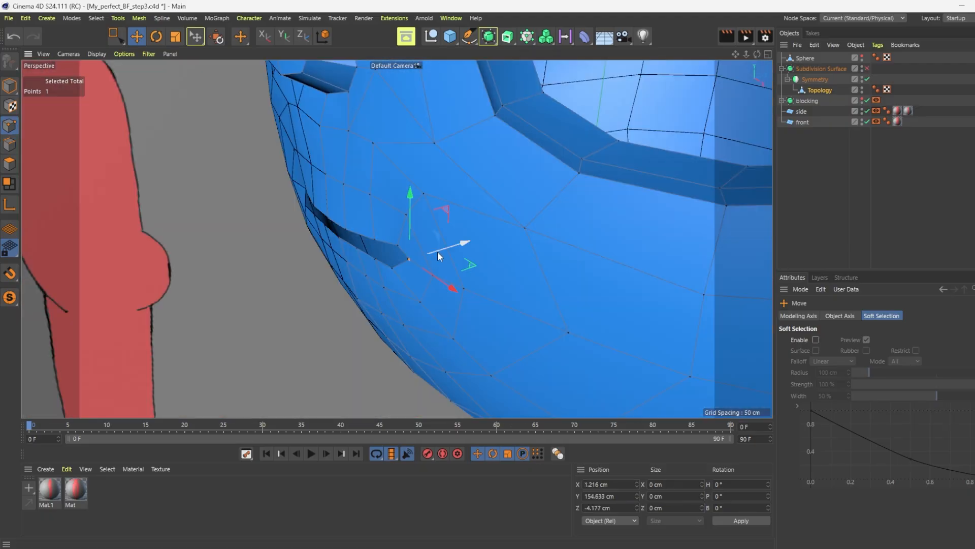
drag(438, 252, 437, 251)
drag(758, 54, 732, 56)
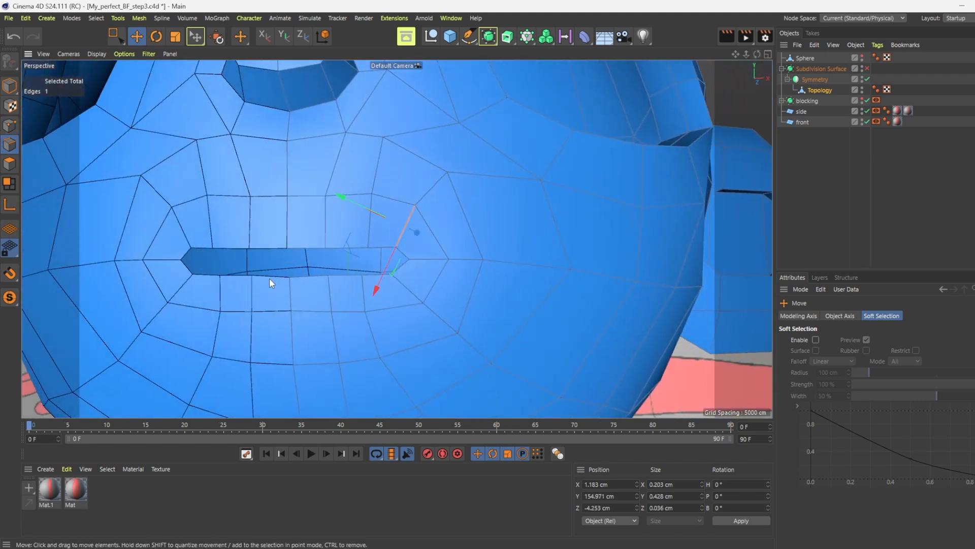
Step: Select the three lower lip border edges and raise them to about Y 154.682 cm to narrow the mouth gap
click(308, 277)
scroll(352, 279, up, 4)
shift+click(362, 273)
shift+click(404, 269)
drag(324, 217, 321, 184)
scroll(301, 274, down, 5)
alt+drag(396, 240, 508, 239)
drag(371, 202, 244, 208)
scroll(370, 199, down, 2)
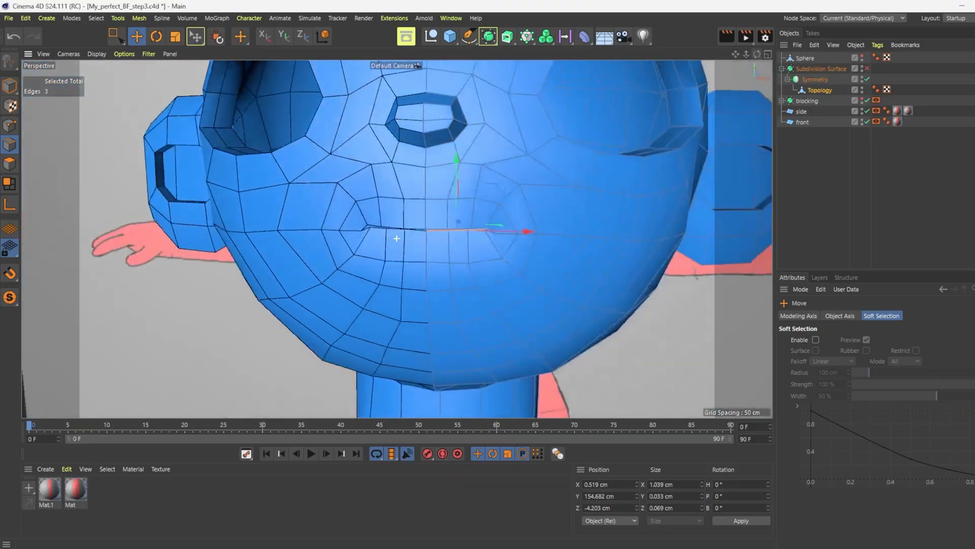
Step: Move the lower lip point beside the mouth corner to about Y 154.675 cm, Z -4.141 cm
scroll(397, 238, up, 3)
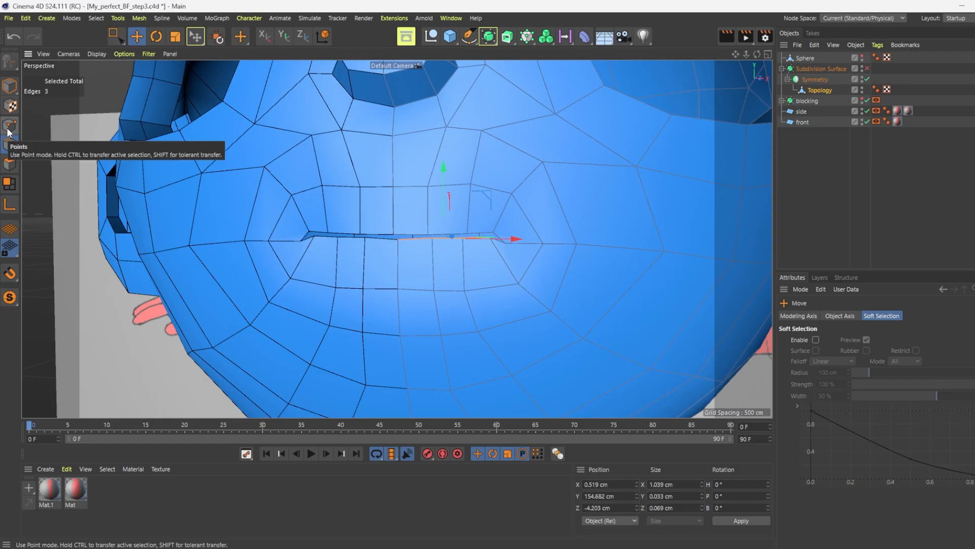
click(10, 125)
click(491, 238)
alt+drag(641, 177, 397, 238)
alt+middle_drag(130, 196, 236, 205)
scroll(222, 209, up, 4)
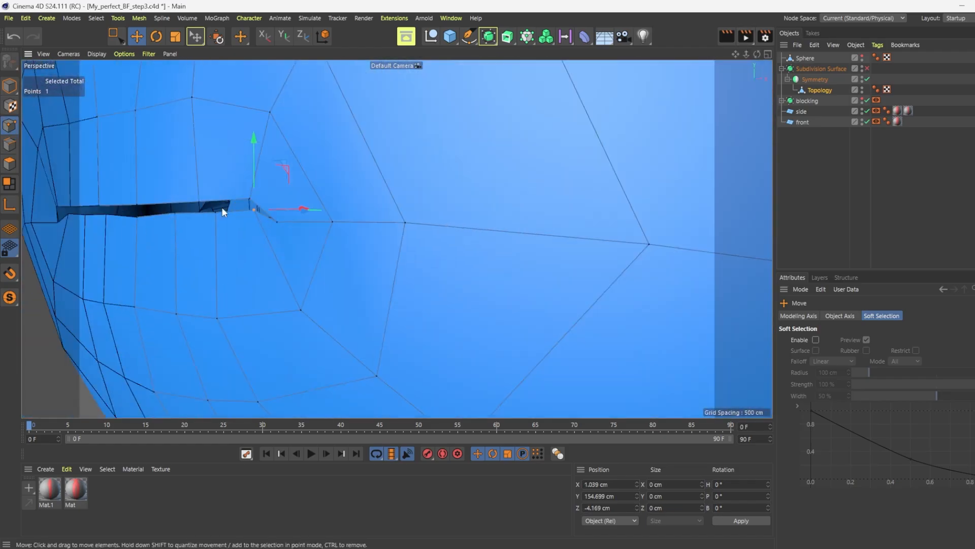
drag(255, 177, 325, 213)
drag(313, 164, 346, 158)
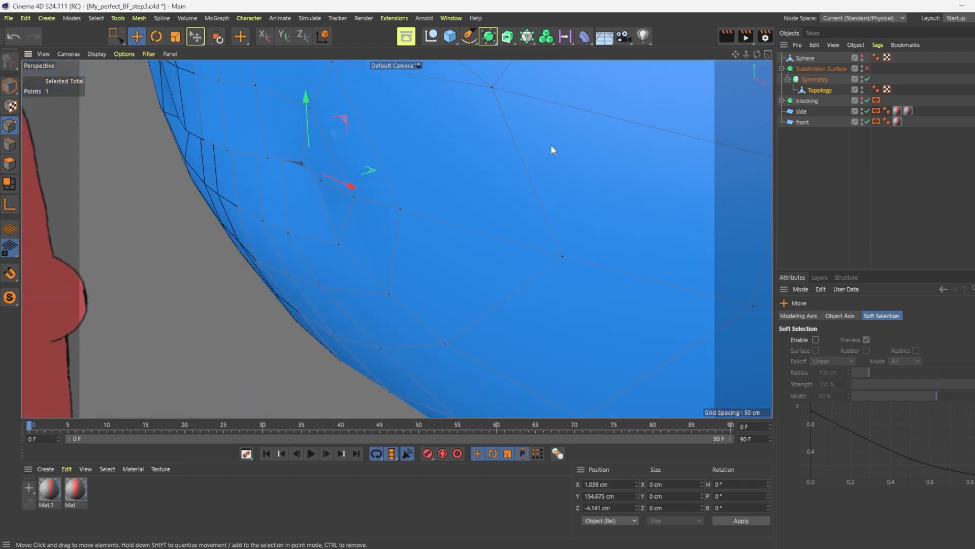
alt+drag(551, 144, 417, 238)
Step: Fine-tune the points near the mouth corner and raise two lower lip points to about Y 154.728 cm
click(271, 179)
drag(276, 128, 275, 130)
click(264, 192)
drag(261, 162, 261, 155)
click(213, 190)
shift+click(151, 189)
drag(180, 144, 179, 138)
Step: Raise the lower lip's centre point slightly and adjust the mouth corner point
scroll(441, 213, down, 5)
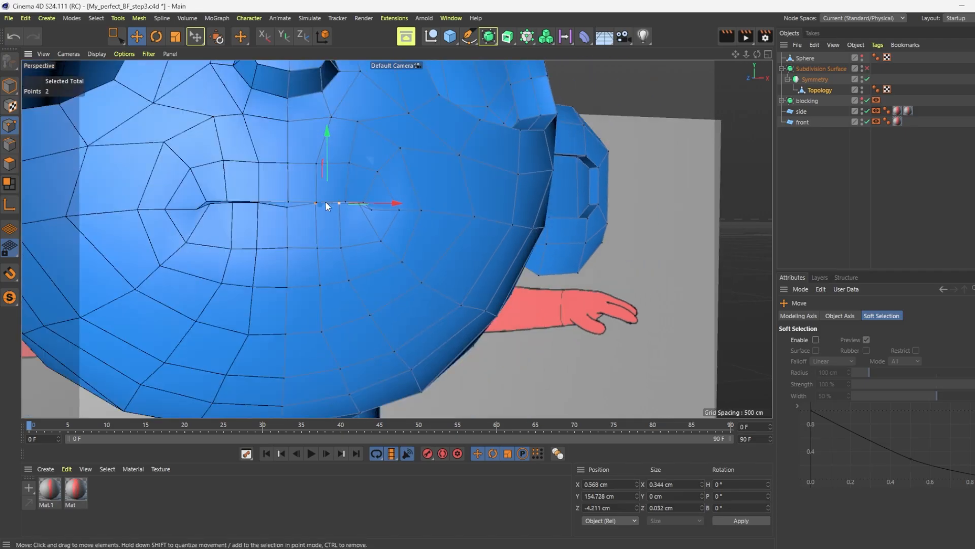
alt+drag(326, 202, 366, 238)
click(286, 208)
drag(286, 171, 286, 167)
scroll(374, 259, down, 2)
click(371, 218)
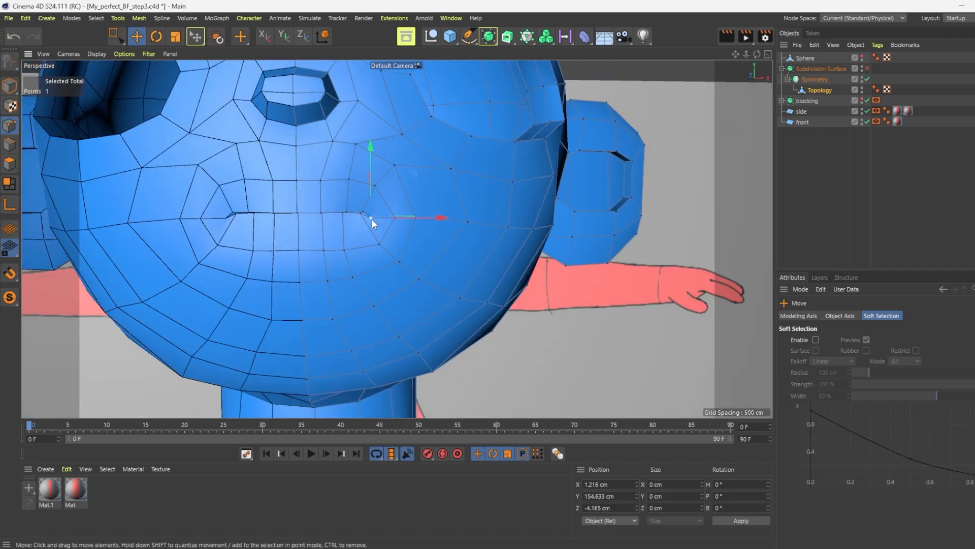
drag(370, 179, 332, 199)
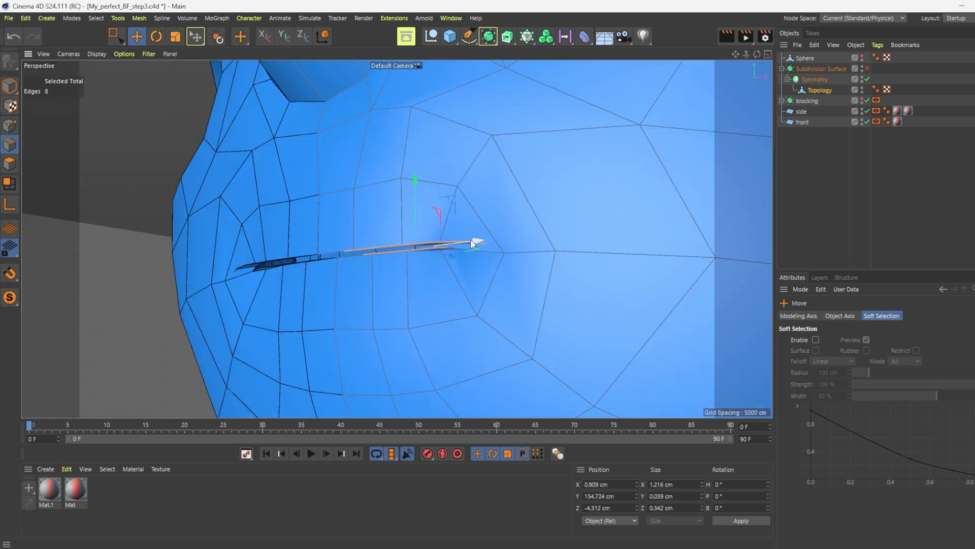
Step: Extrude the mouth's eight border edges inward to about Z -3.837 cm and scale them vertically to about 0.131 cm
scroll(353, 144, up, 3)
click(156, 36)
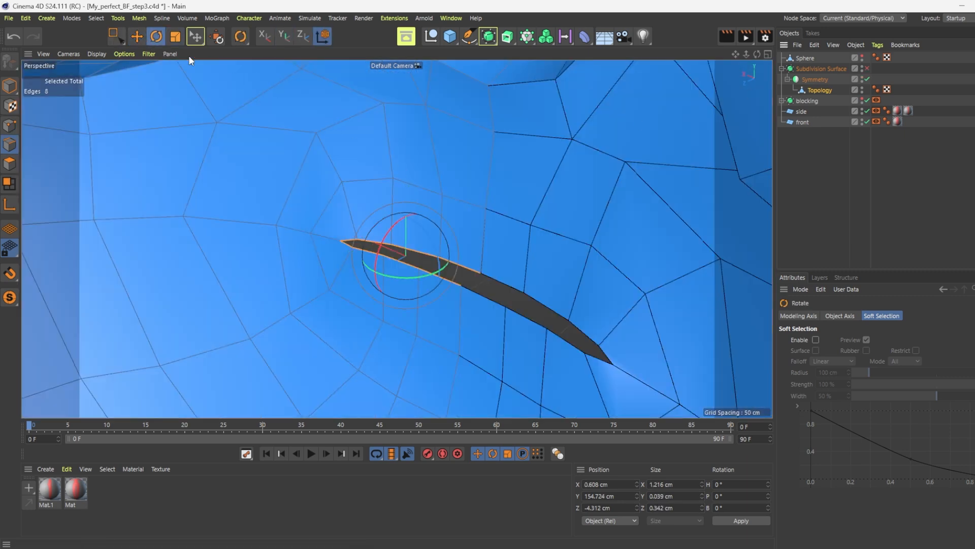
key(e)
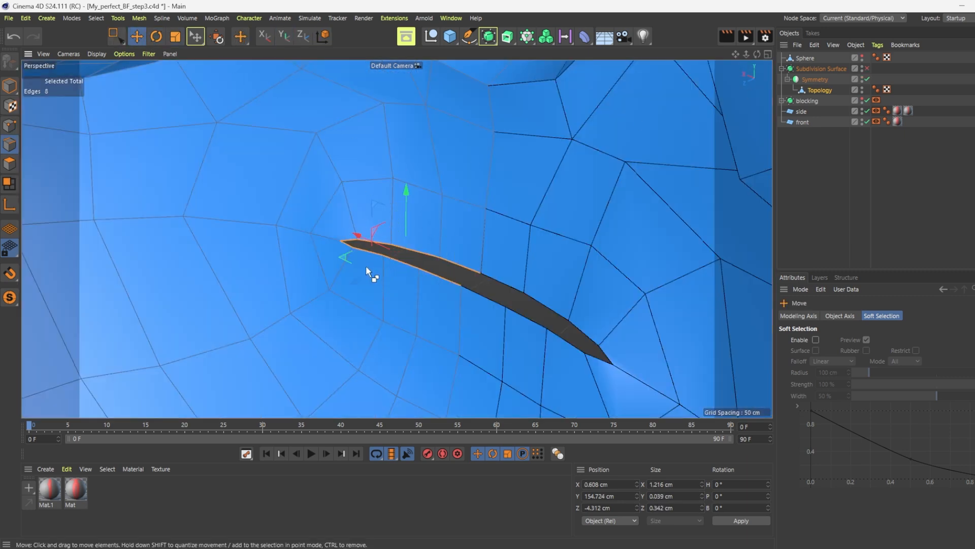
ctrl+drag(366, 266, 321, 300)
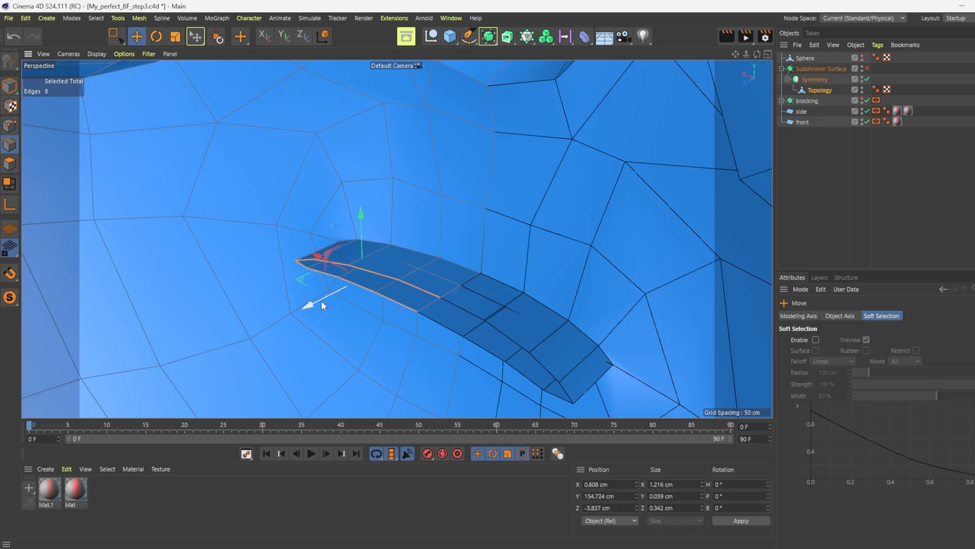
key(t)
key(y)
drag(358, 223, 349, 203)
Step: Lower the inner mouth's bottom edge next to the centre line to widen the mouth cavity
alt+drag(397, 239, 490, 276)
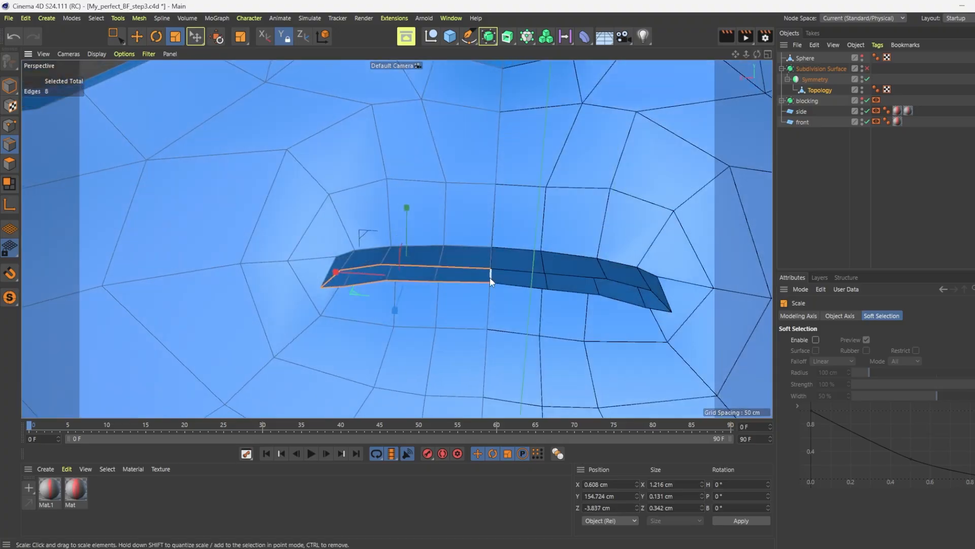
click(471, 282)
key(e)
drag(460, 225, 461, 242)
Step: Lower the inner mouth's bottom points to about Y 154.618 cm and 154.627 cm, and turn on the Subdivision Surface
click(375, 282)
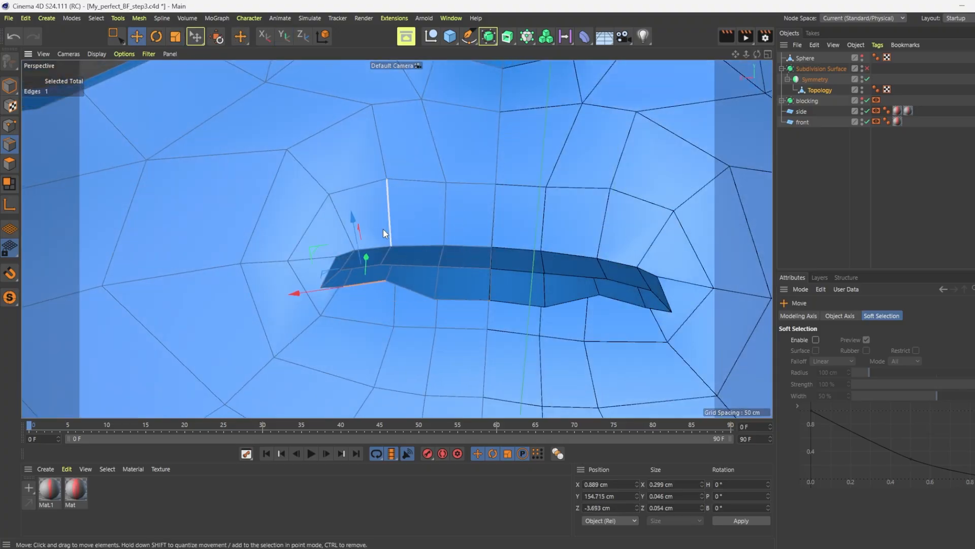
click(10, 125)
drag(386, 231, 372, 251)
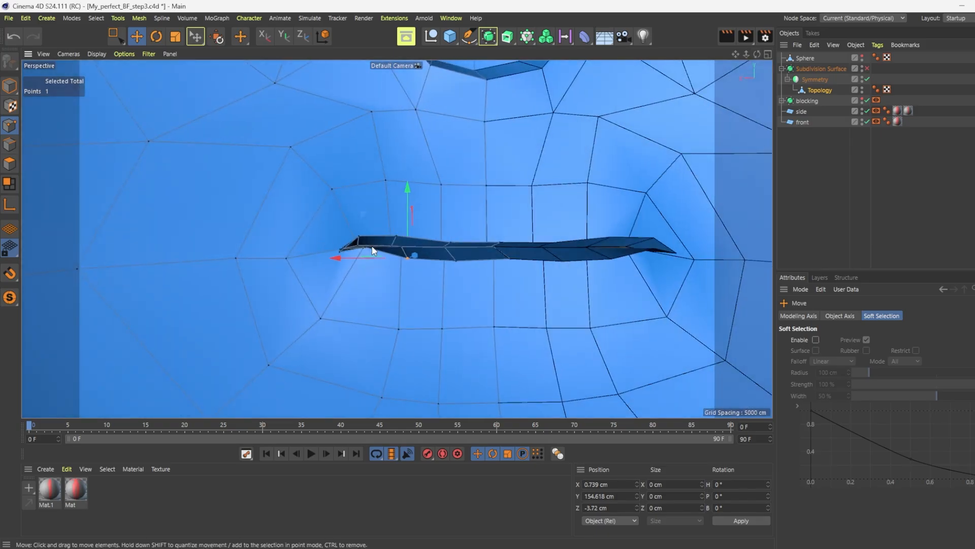
click(367, 252)
drag(368, 193, 397, 238)
click(867, 68)
scroll(252, 308, down, 1)
scroll(231, 320, down, 4)
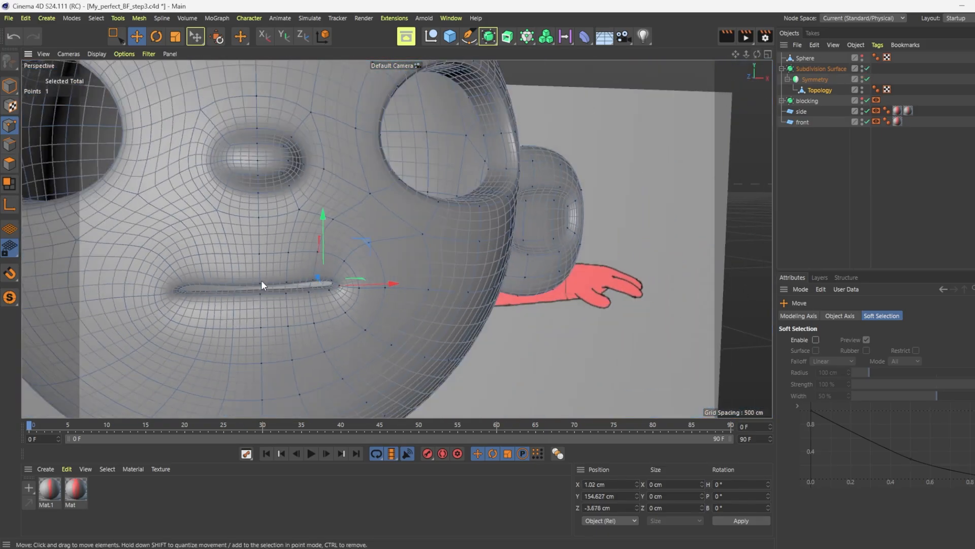
Step: Close the back of the mouth cavity with the Polygon Pen by extruding the inner upper edges onto the lower ones
drag(757, 54, 394, 236)
scroll(525, 282, up, 5)
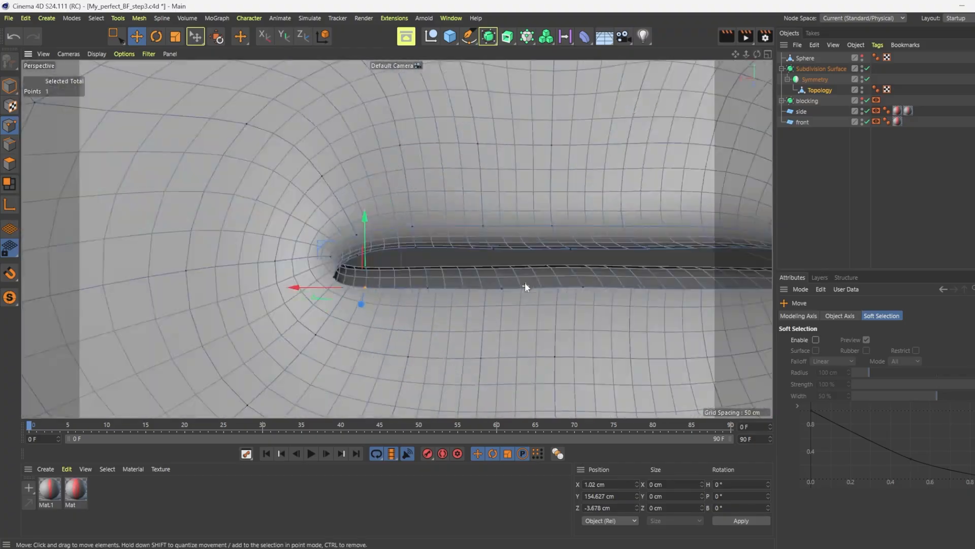
right_click(532, 216)
click(582, 240)
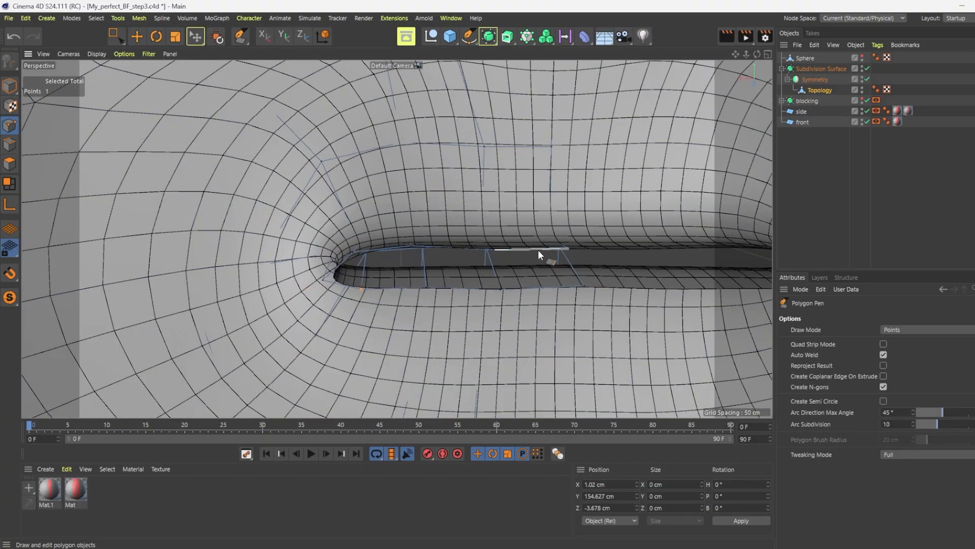
ctrl+drag(538, 249, 548, 285)
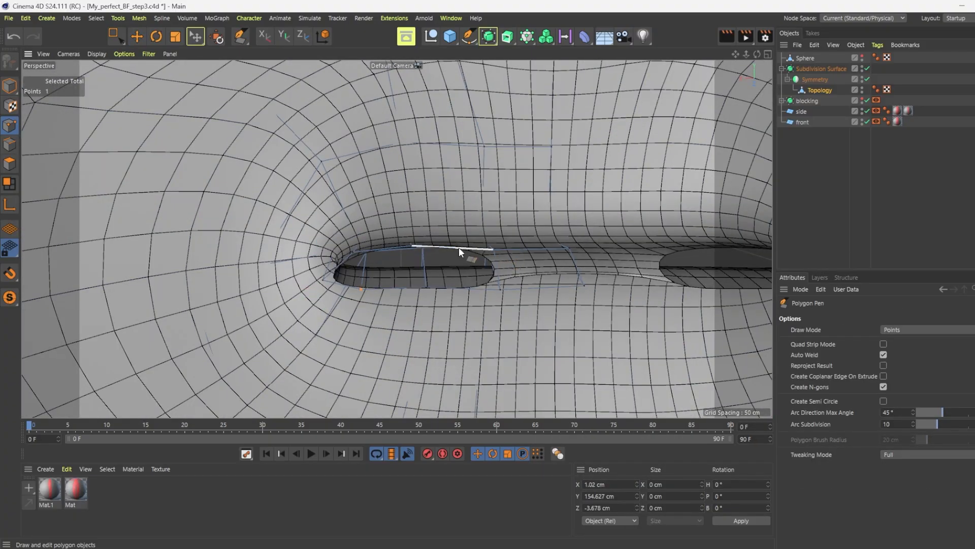
ctrl+drag(459, 247, 464, 297)
ctrl+drag(389, 246, 347, 286)
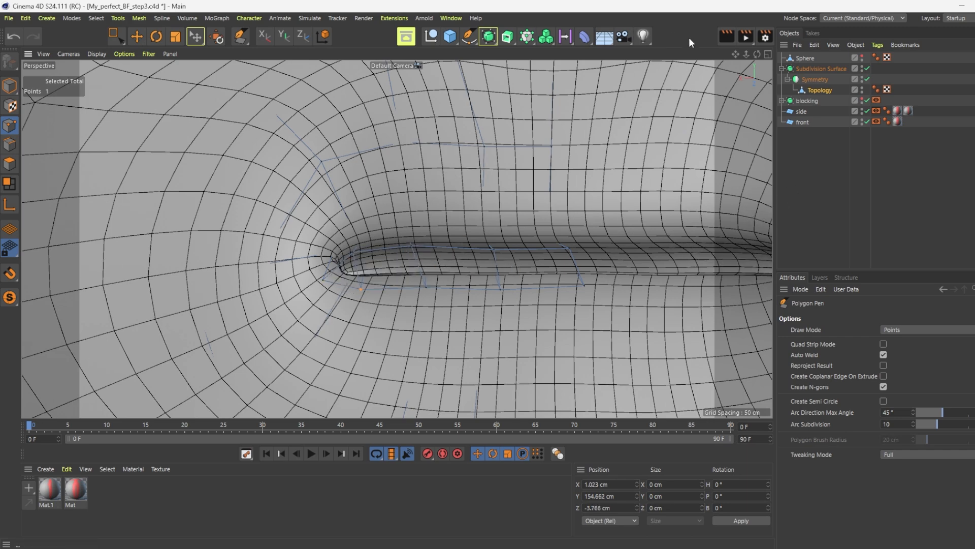
Step: Select the six points on the centre line through the mouth with Rectangle Selection
alt+drag(397, 238, 520, 186)
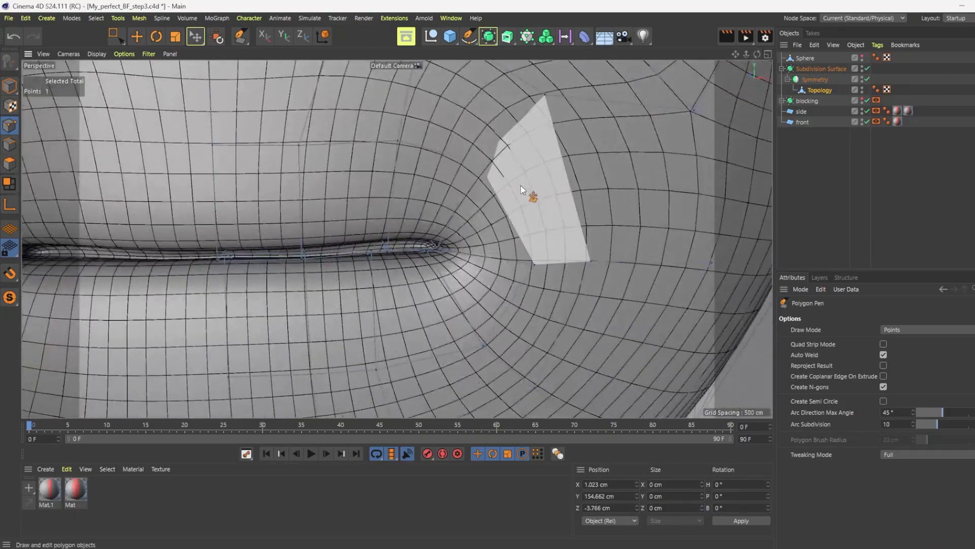
scroll(520, 187, down, 3)
click(116, 35)
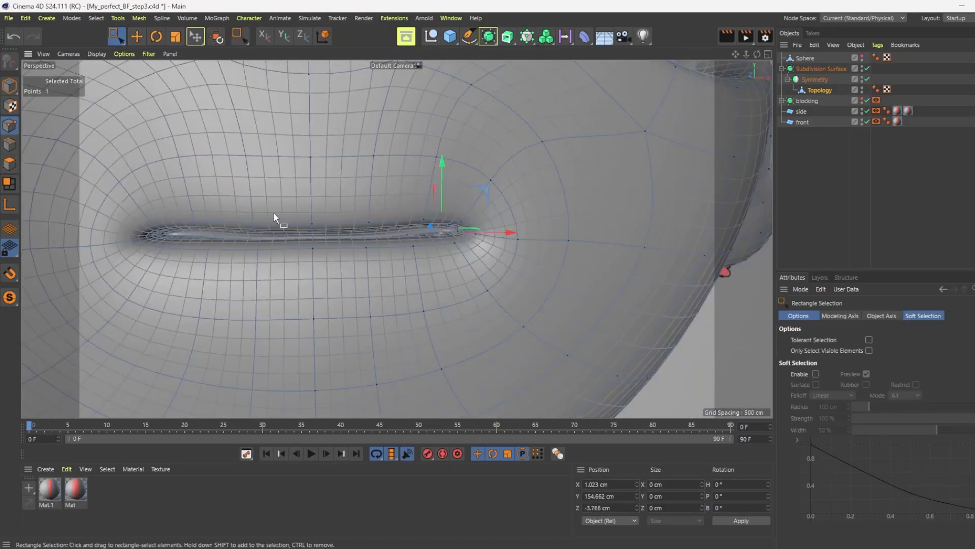
drag(270, 189, 344, 307)
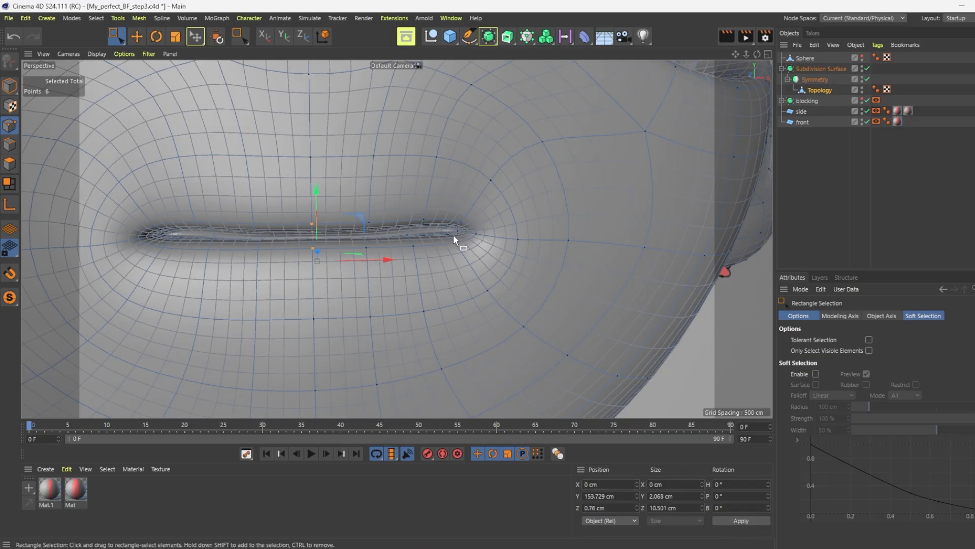
Step: Switch to Model mode, check the whole smoothed head from the front and save the scene
click(9, 85)
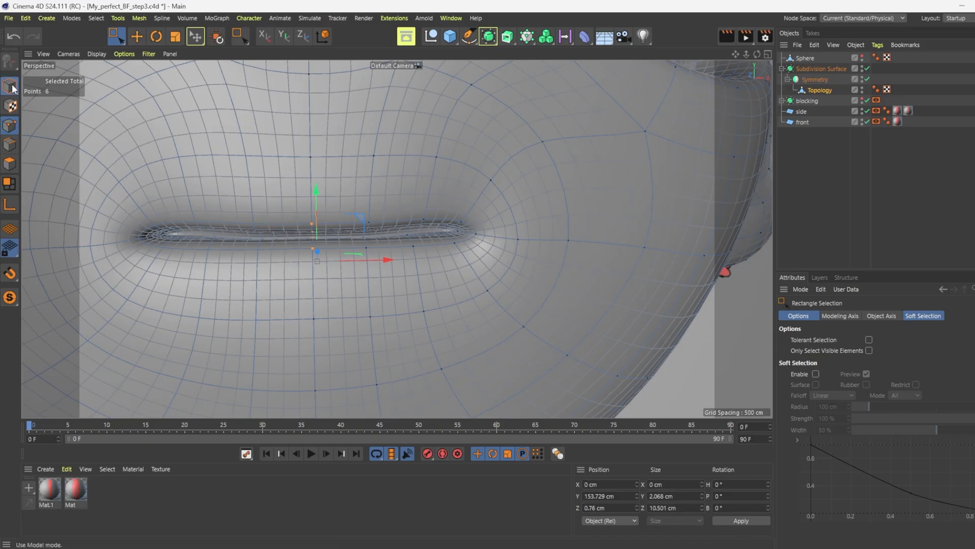
scroll(483, 268, down, 4)
scroll(399, 270, down, 5)
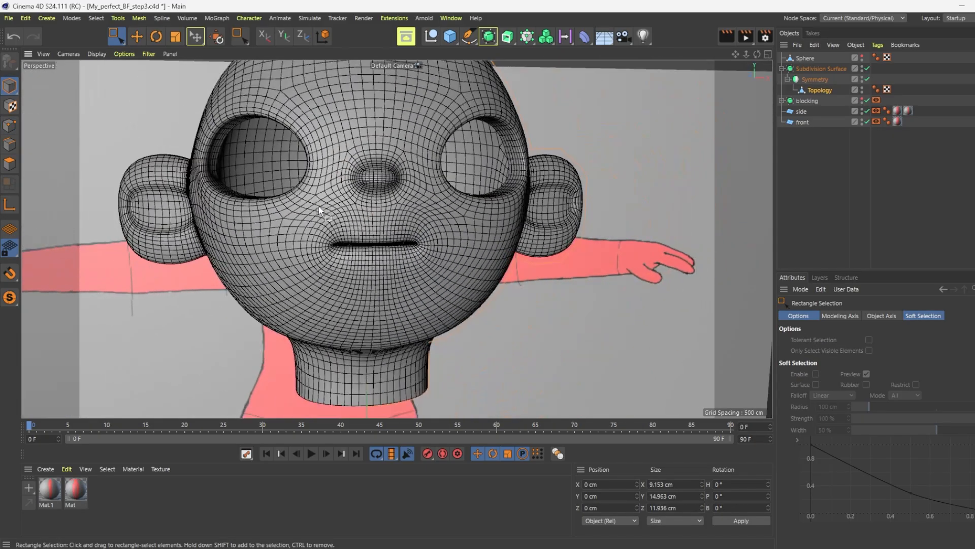
mouse_move(757, 55)
mouse_down()
mouse_move(747, 55)
mouse_move(760, 55)
mouse_up()
key(ctrl+s)
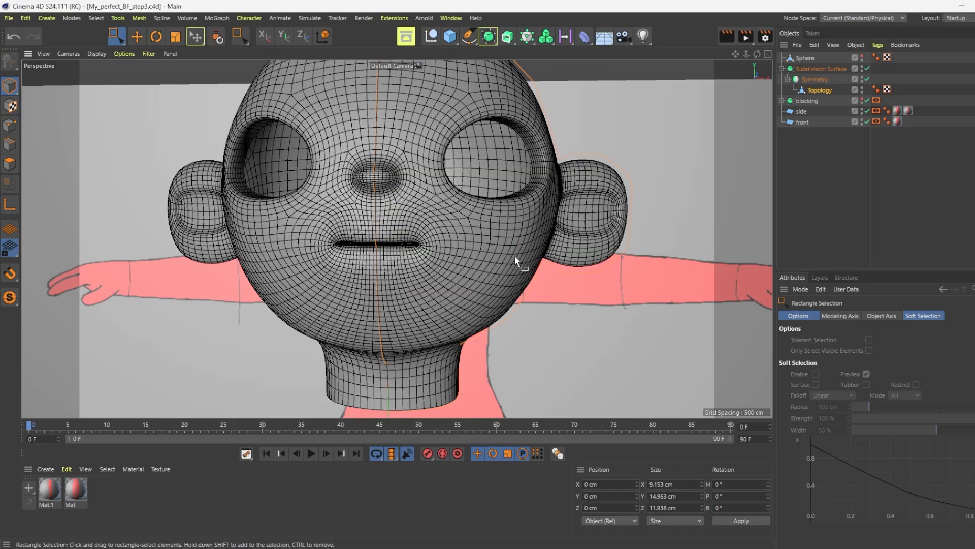